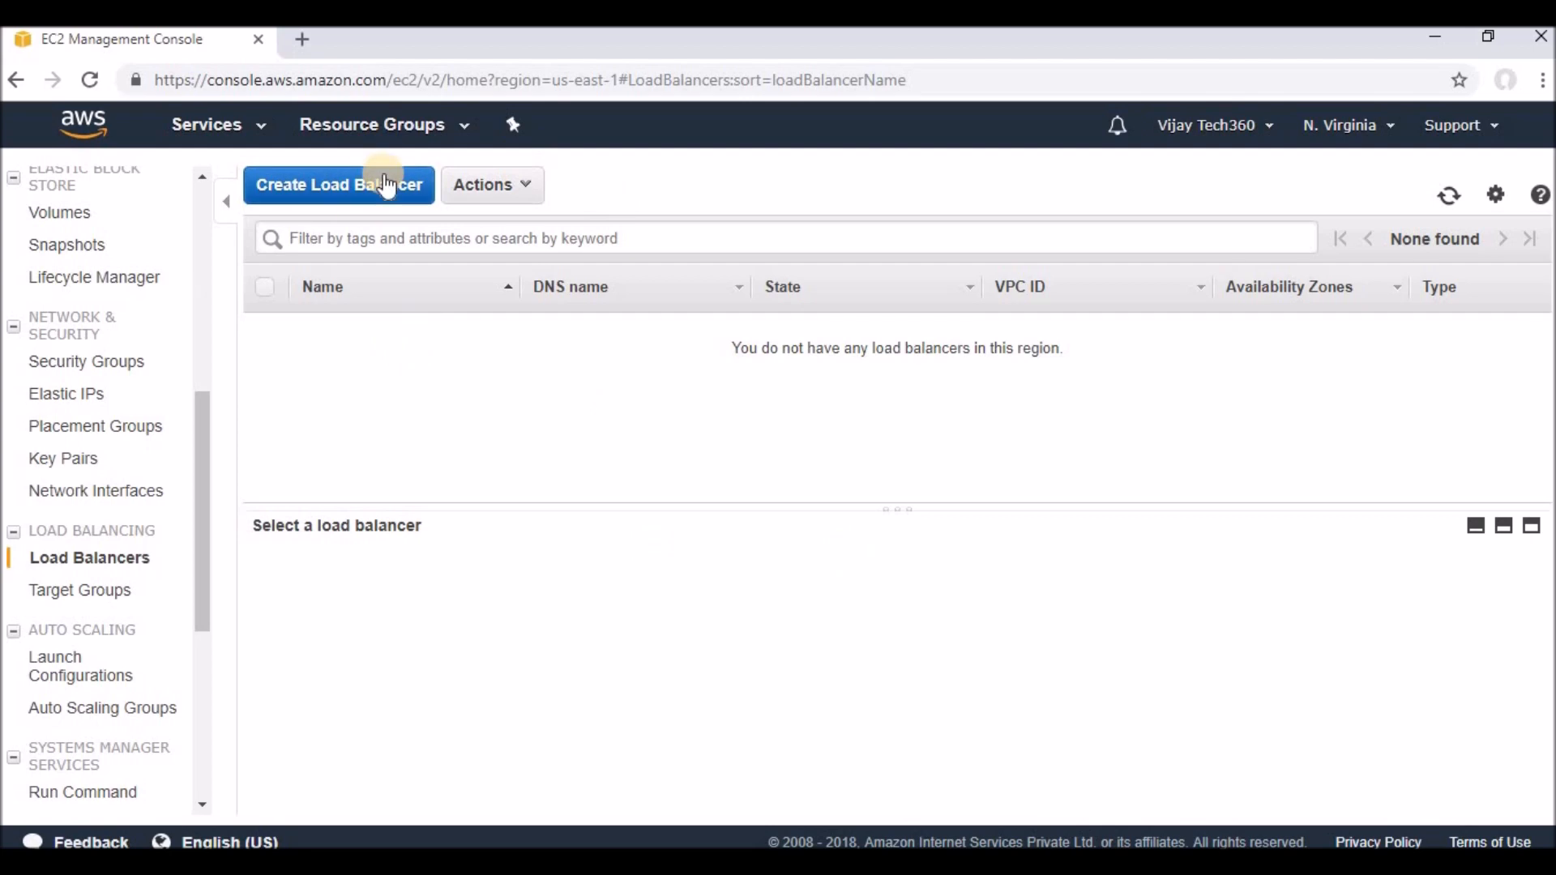
- Start creating a new load balancer of the Application Load Balancer type for HTTP and HTTPS traffic
click(341, 195)
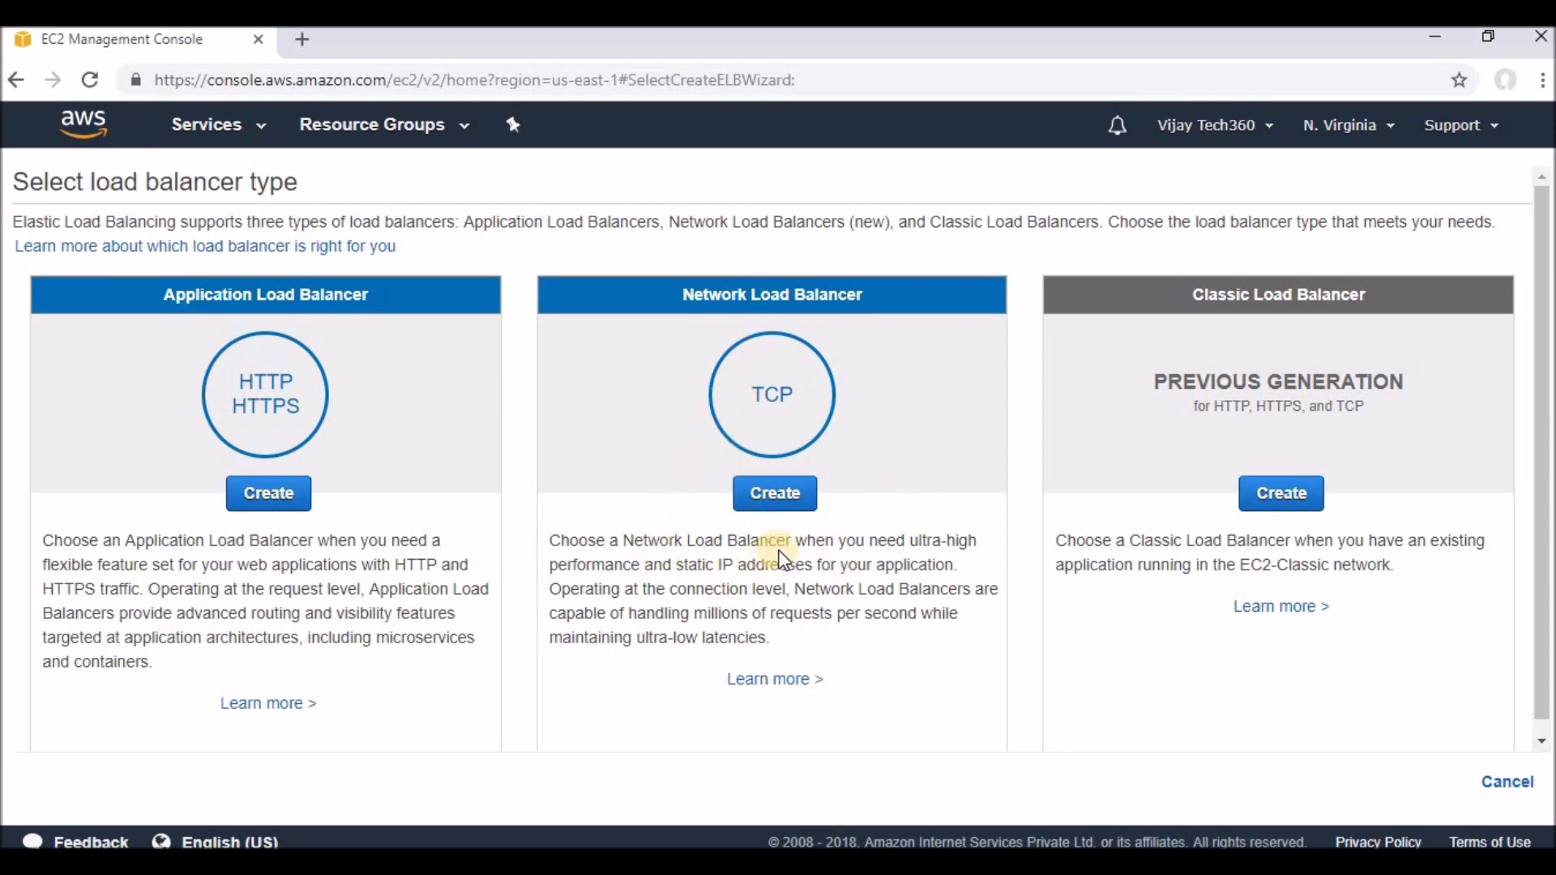
click(876, 536)
drag(876, 535, 956, 559)
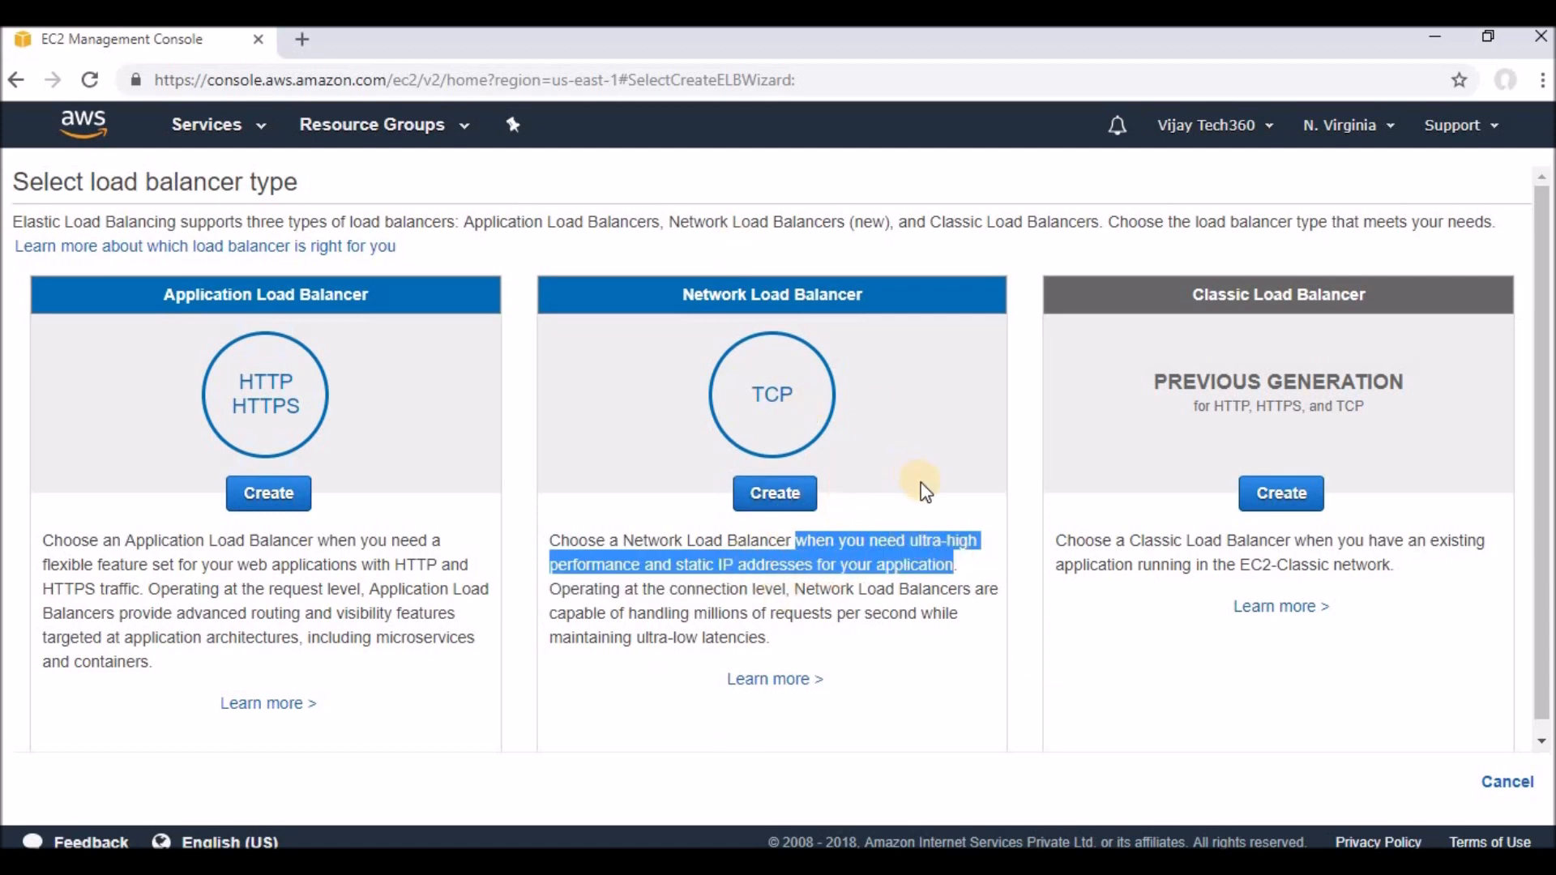
click(744, 729)
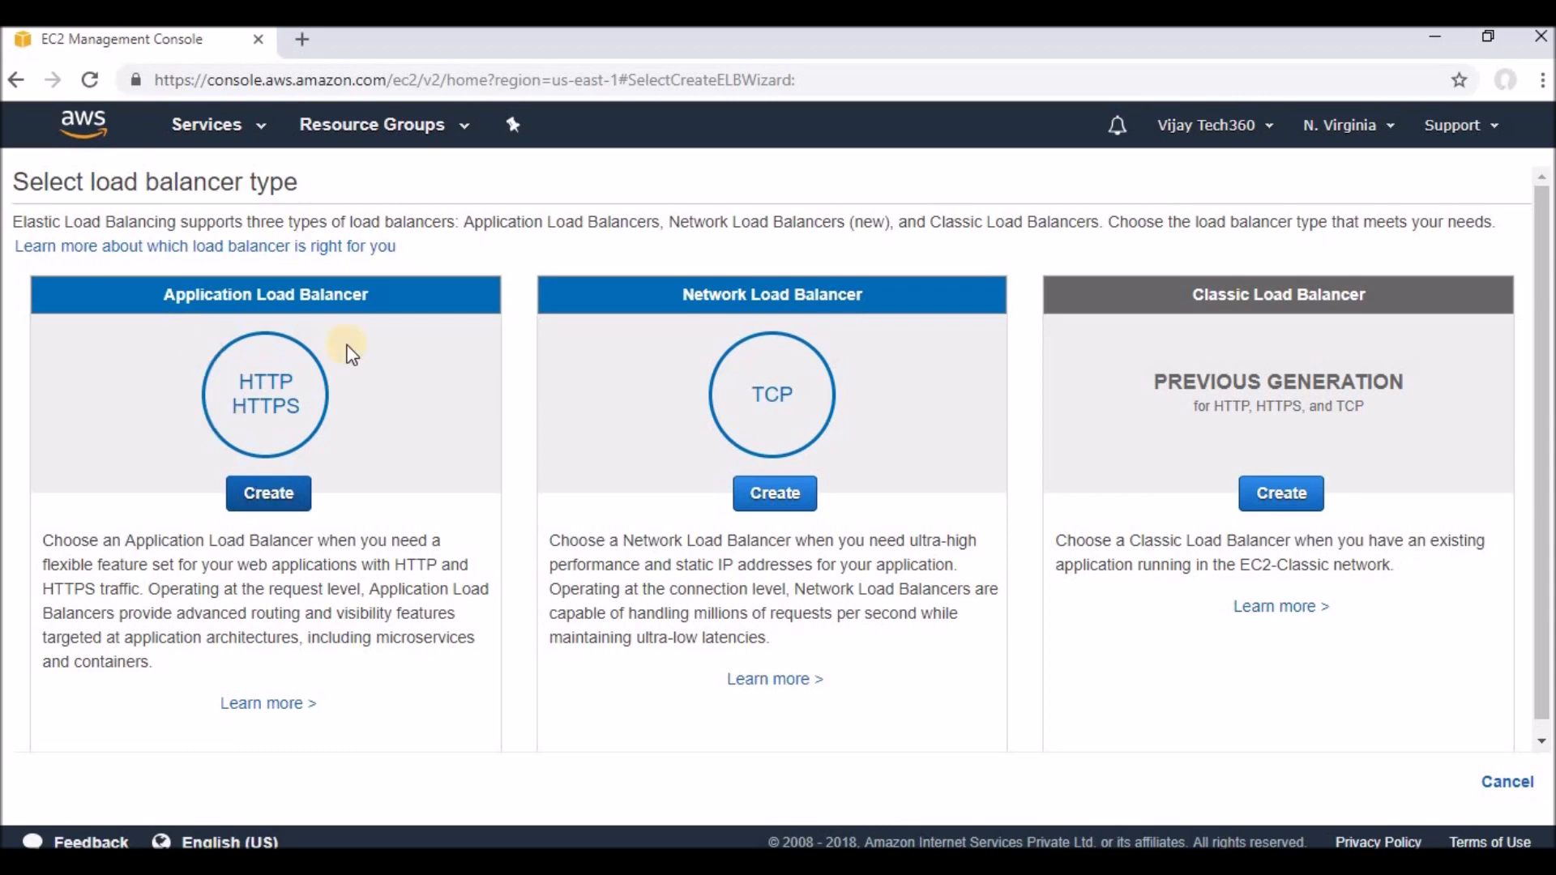
click(268, 496)
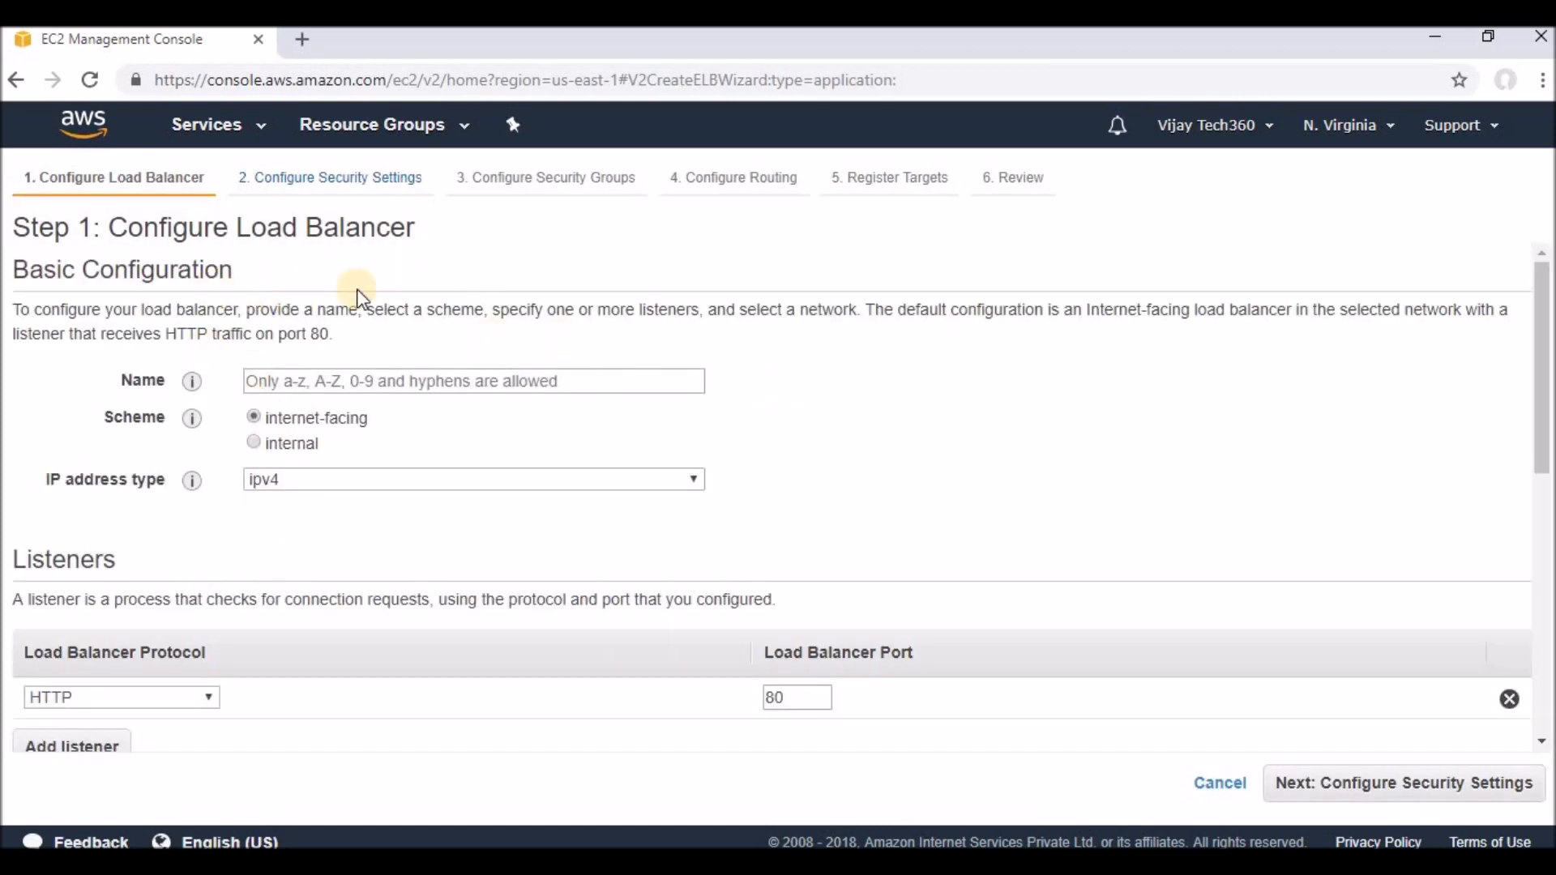
- Name the load balancer DemoTesting and choose ipv4 as its IP address type
click(291, 383)
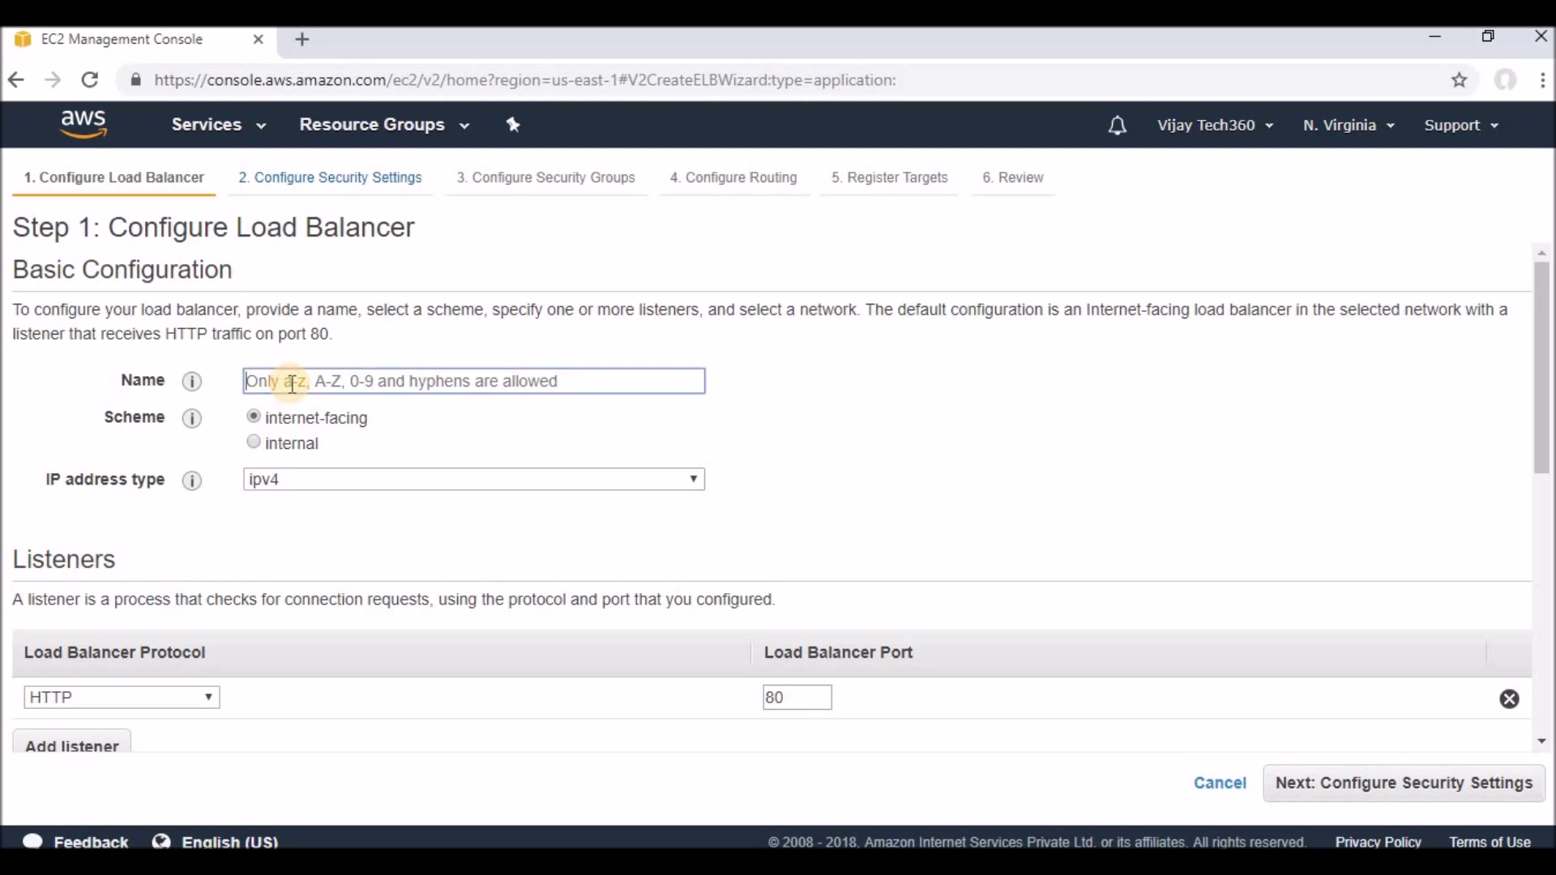
text(DemoTe)
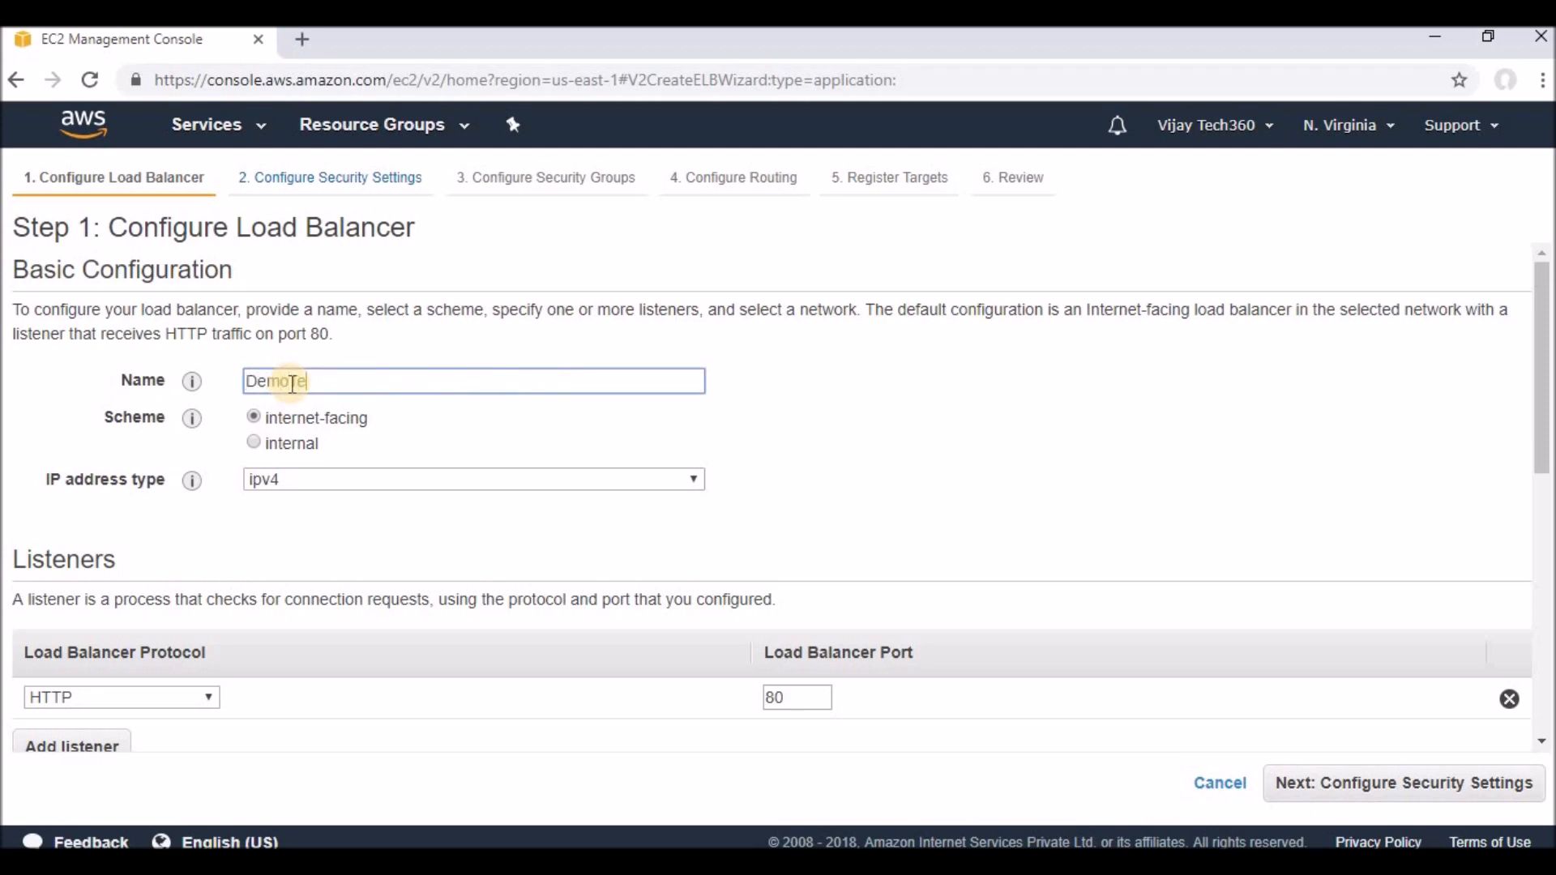
text(sting)
click(434, 440)
mouse_move(215, 442)
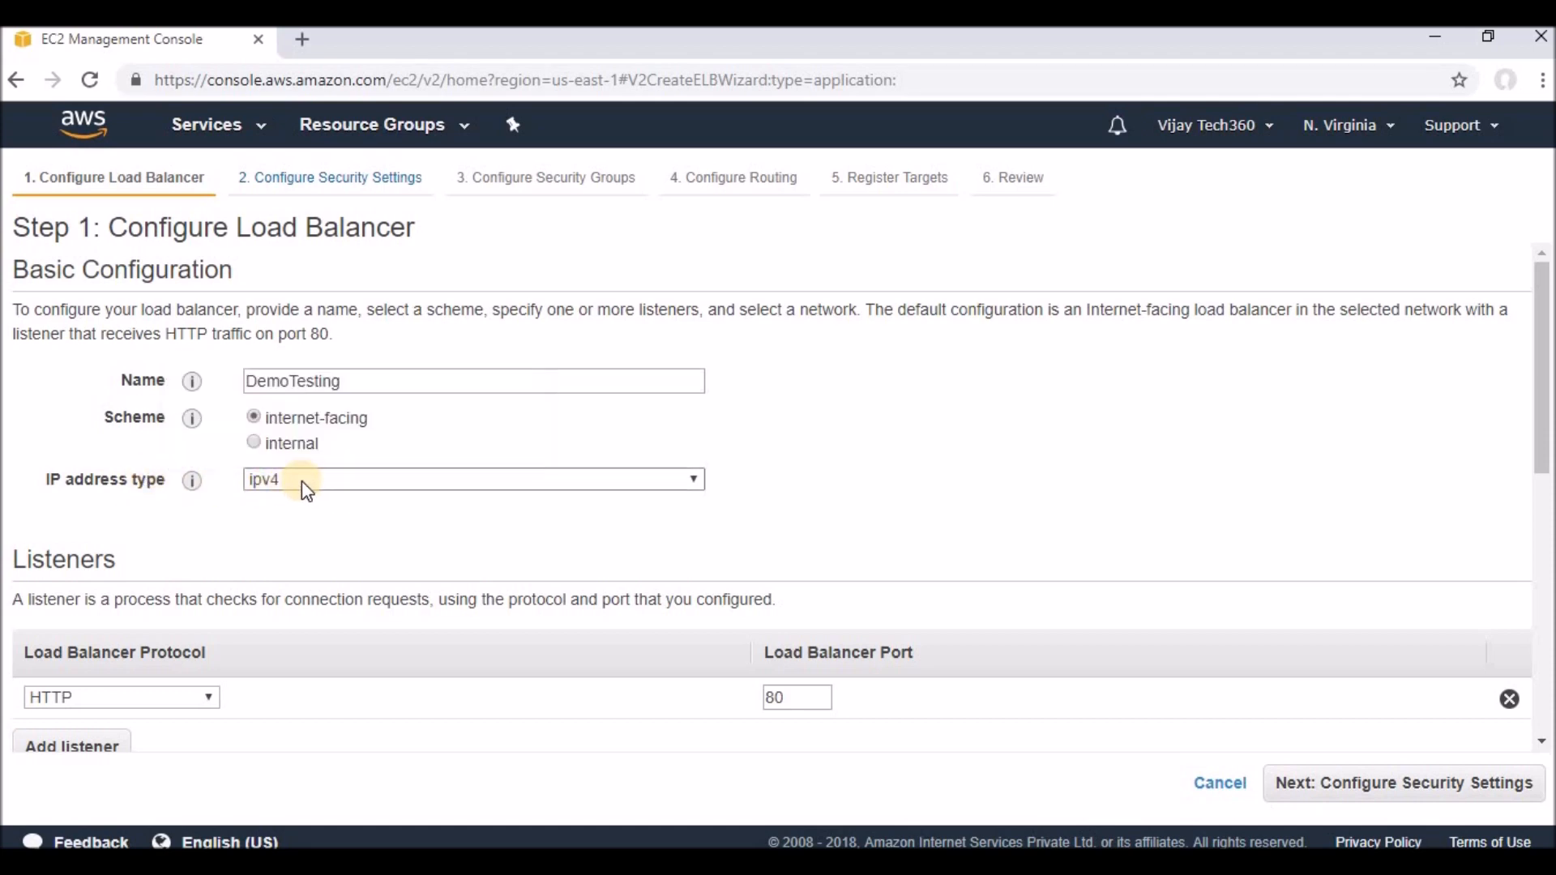
click(358, 484)
click(337, 525)
click(347, 484)
click(348, 503)
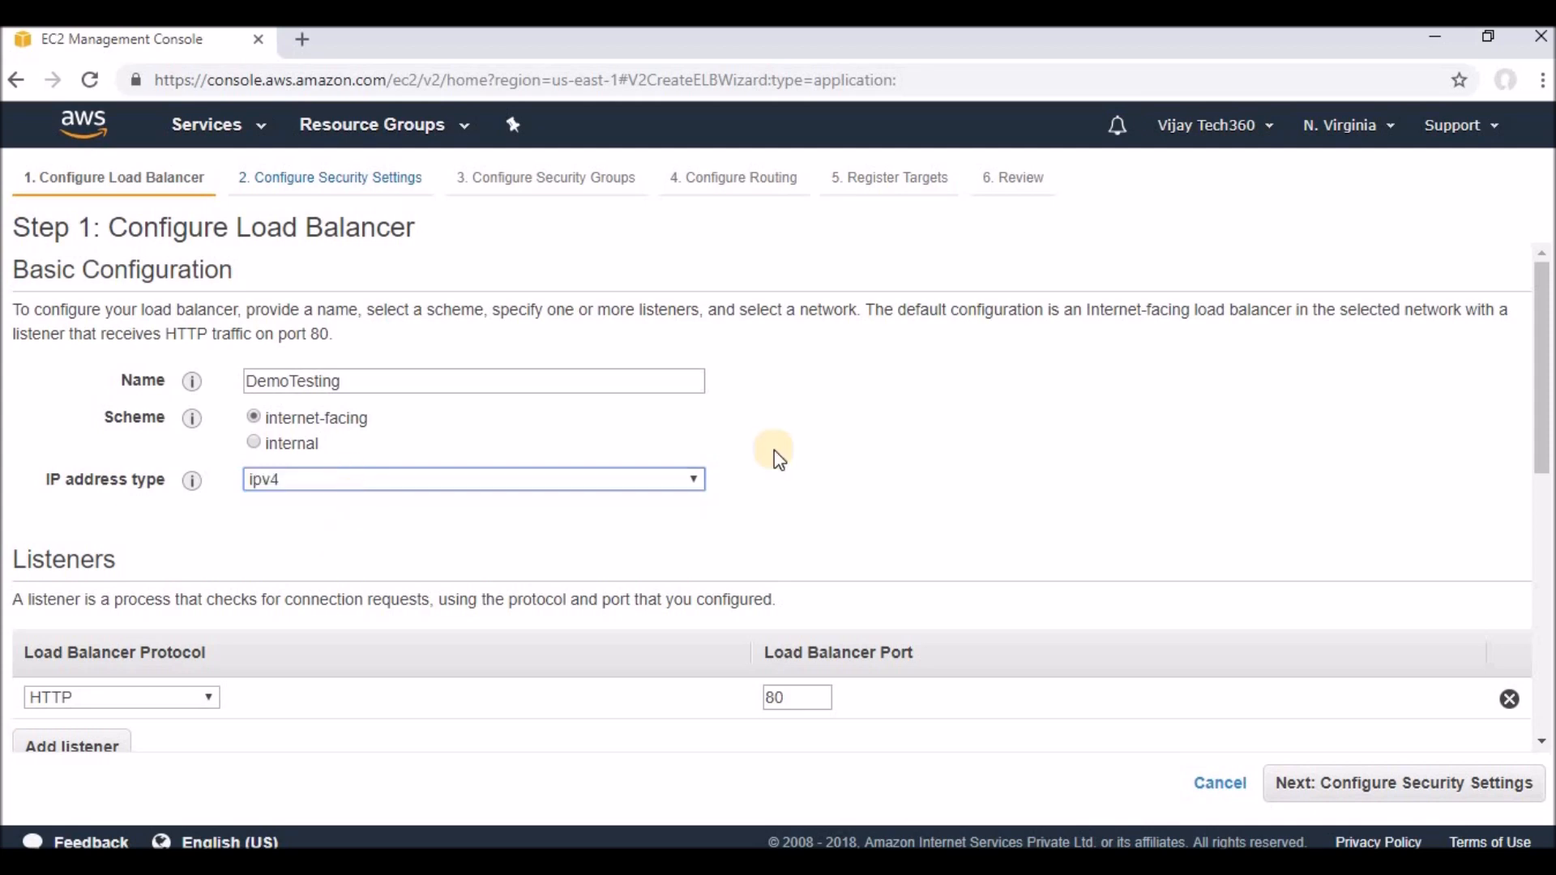
- Try adding a second listener with the HTTPS (Secure HTTP) protocol and remove it again
drag(1535, 387, 1528, 510)
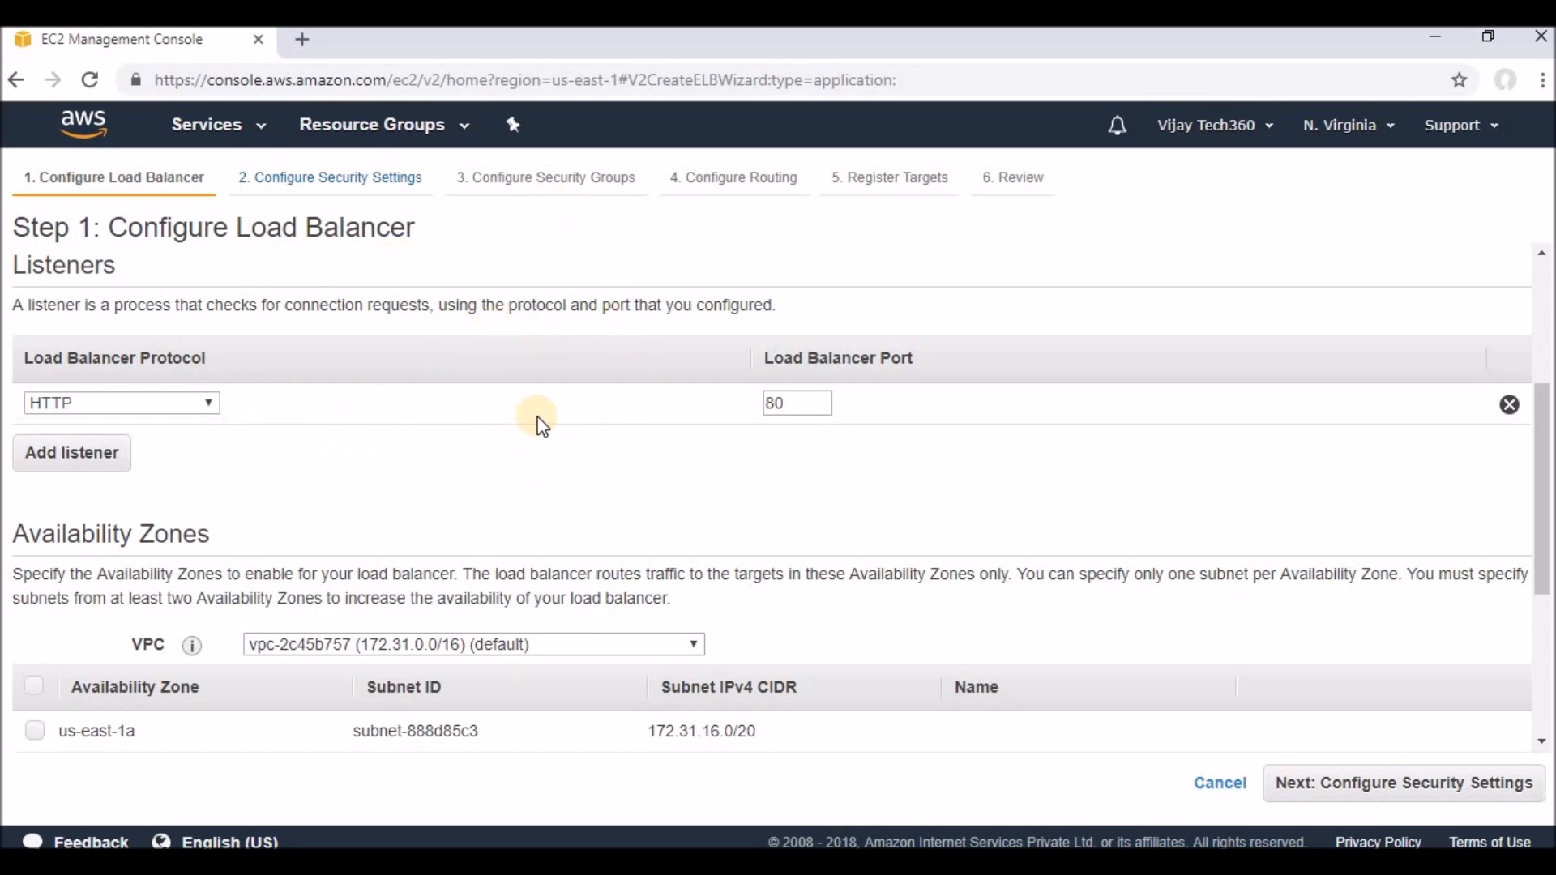
click(170, 404)
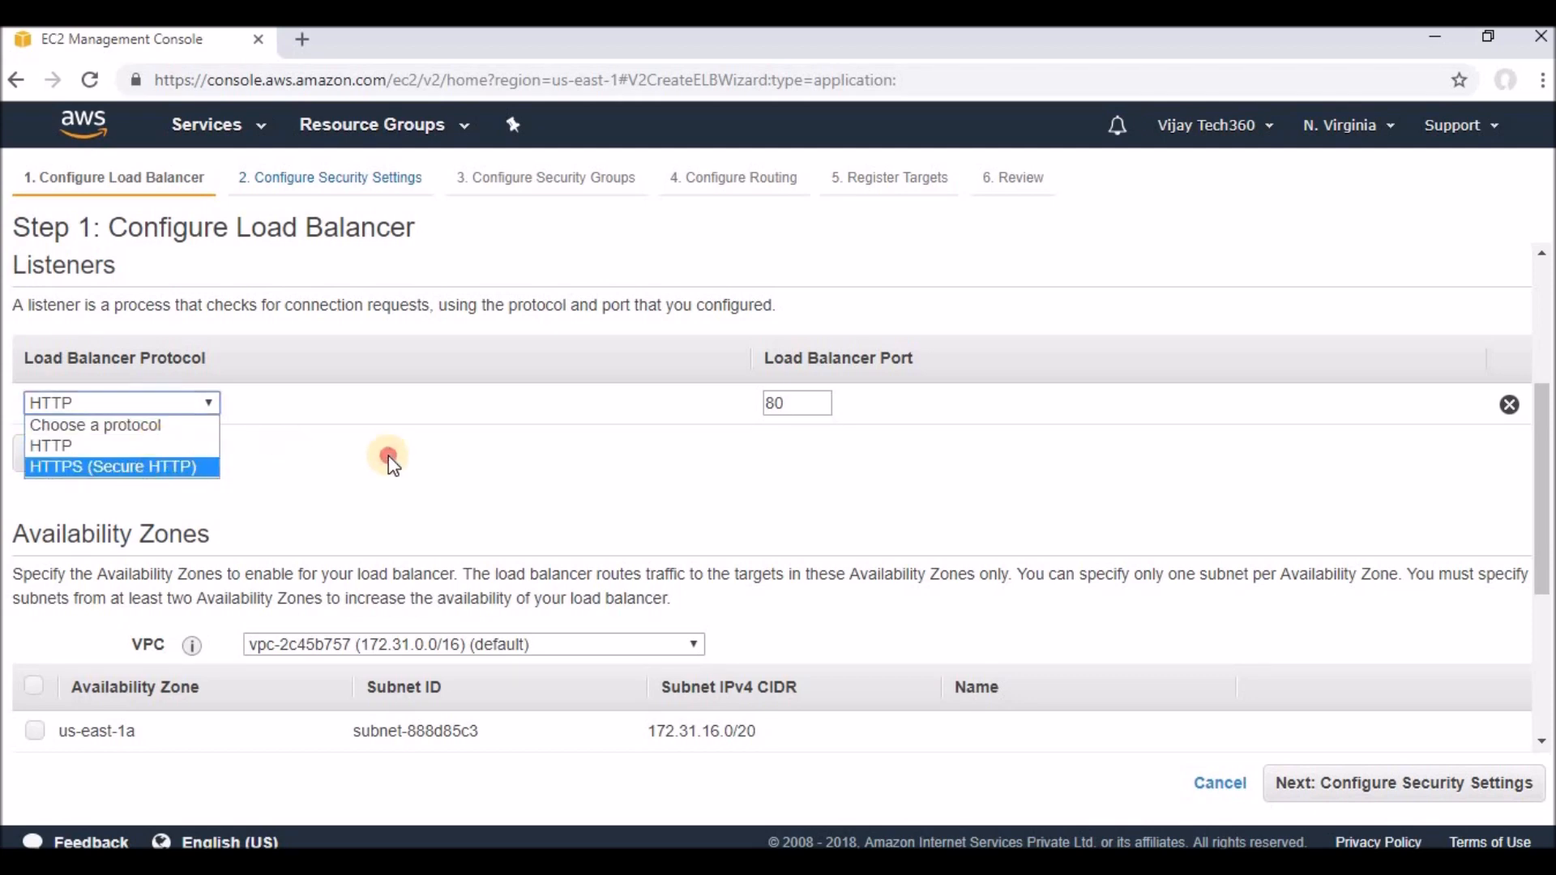
click(248, 436)
click(94, 454)
click(136, 442)
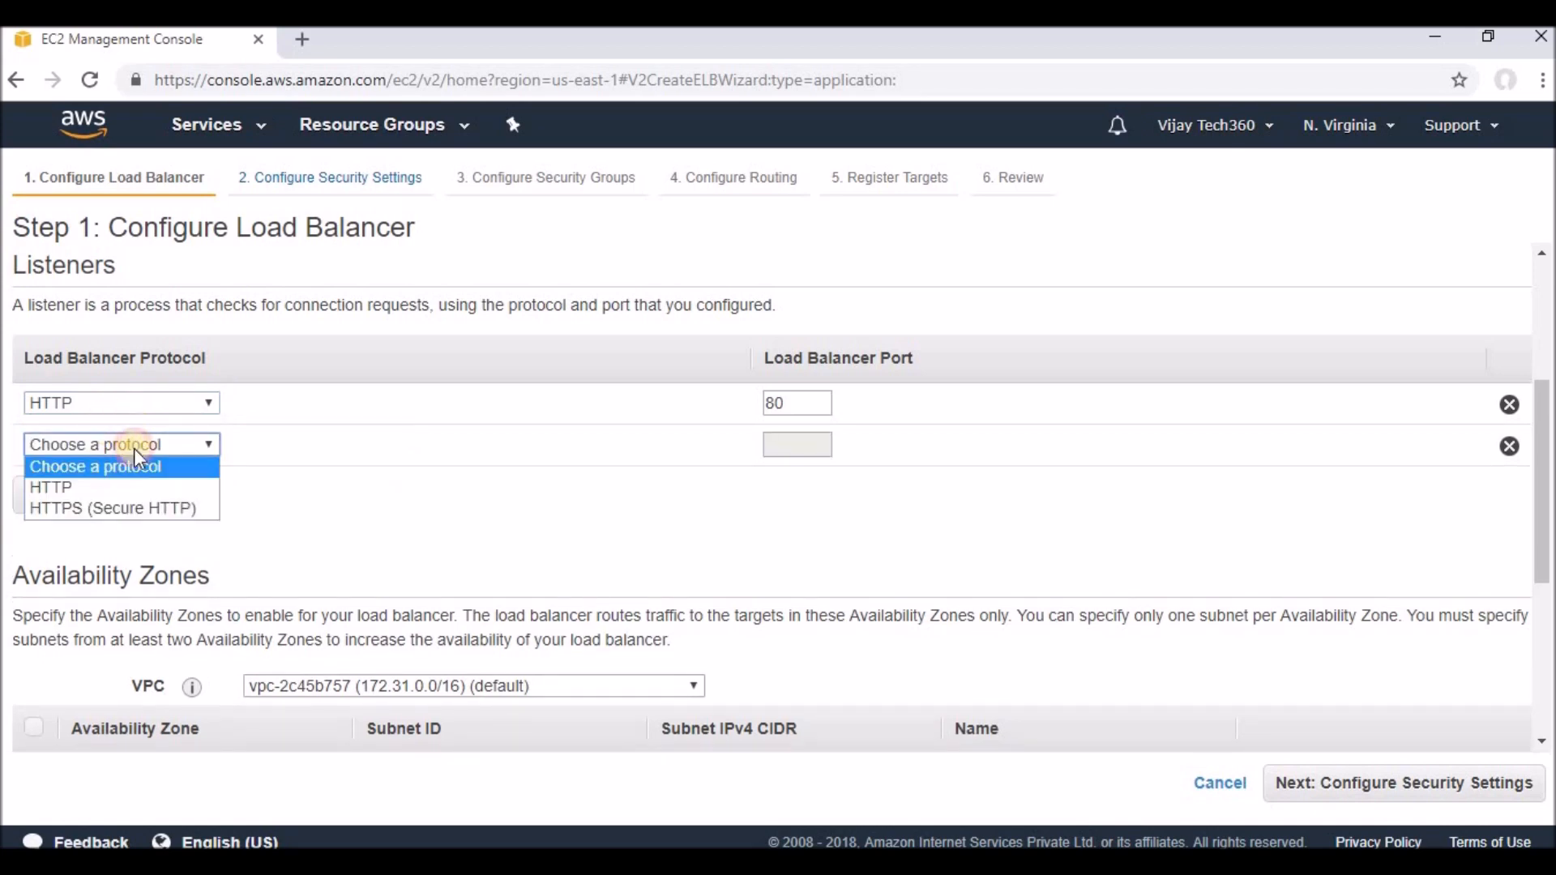
click(138, 507)
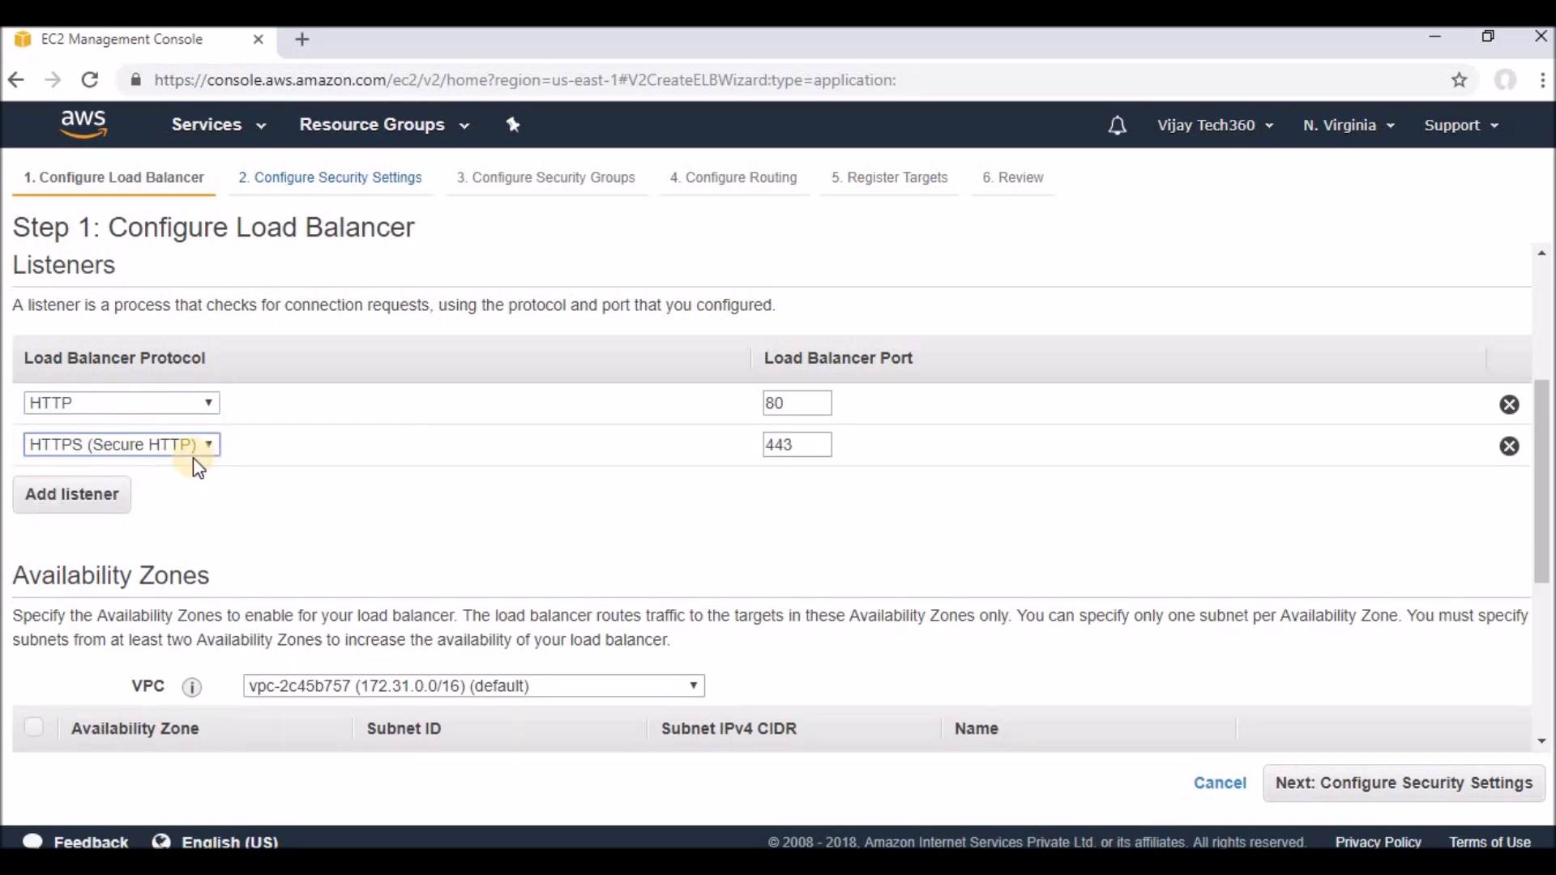
click(1509, 447)
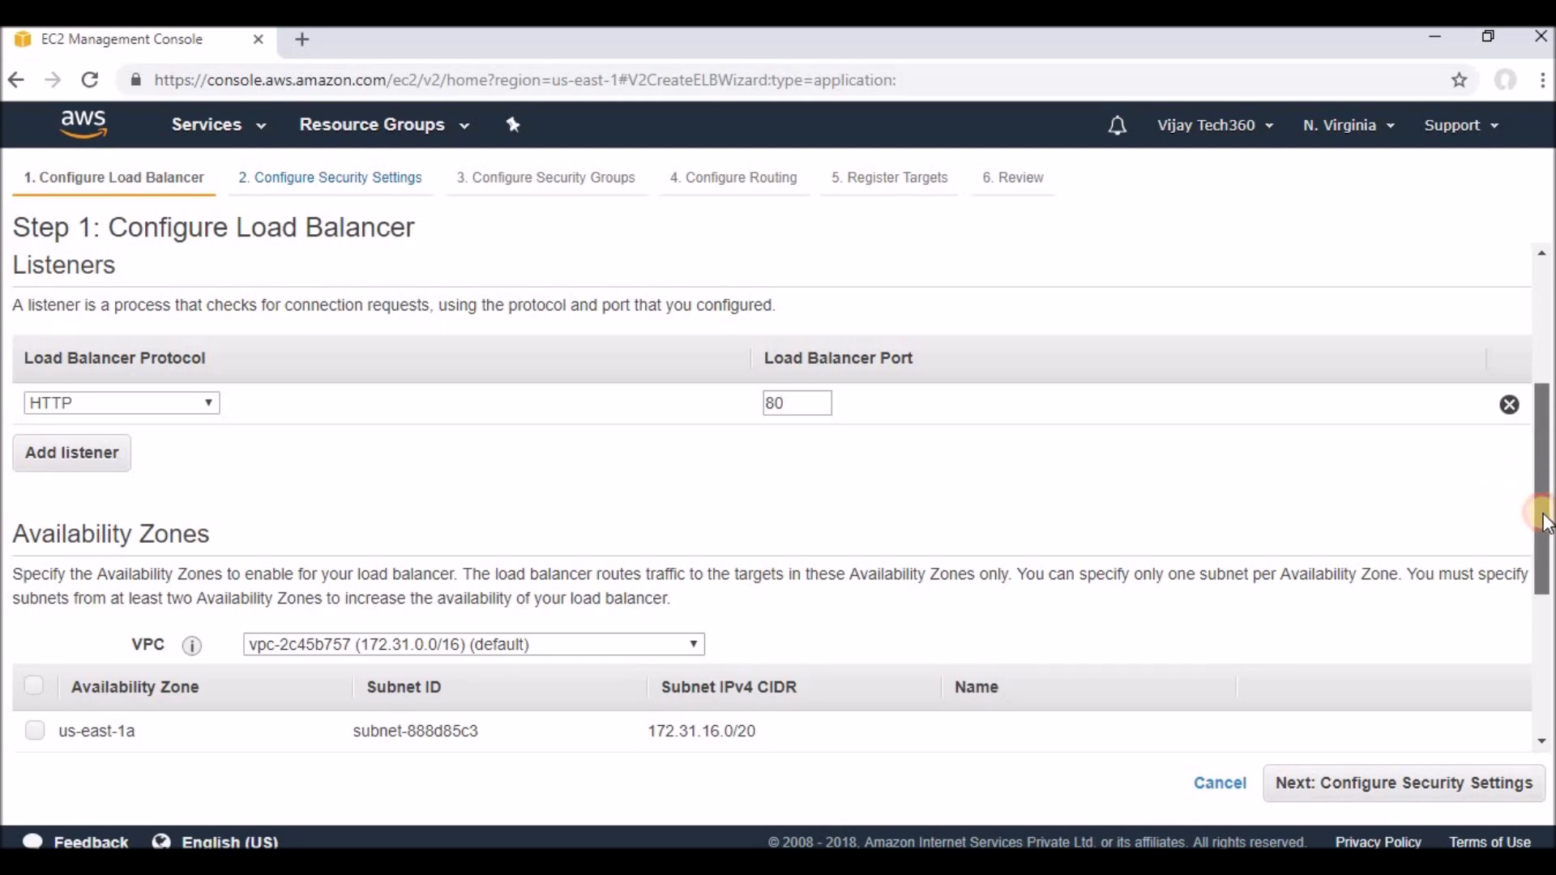
- Enable all availability zones of the default VPC and proceed to the security settings without entering any tags
scroll(1543, 535, down, 3)
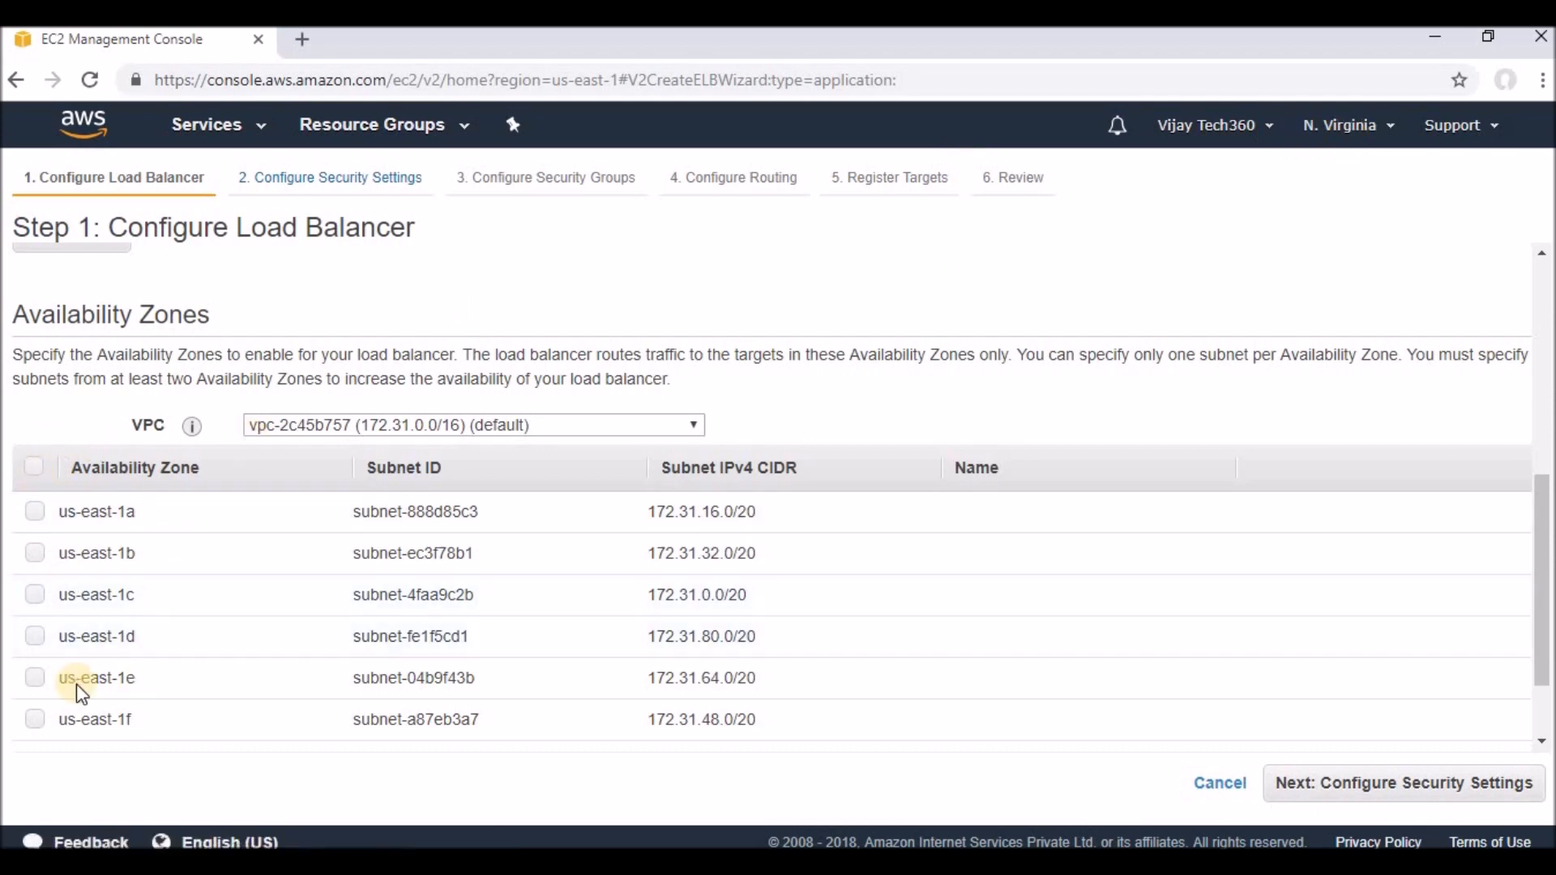
click(36, 468)
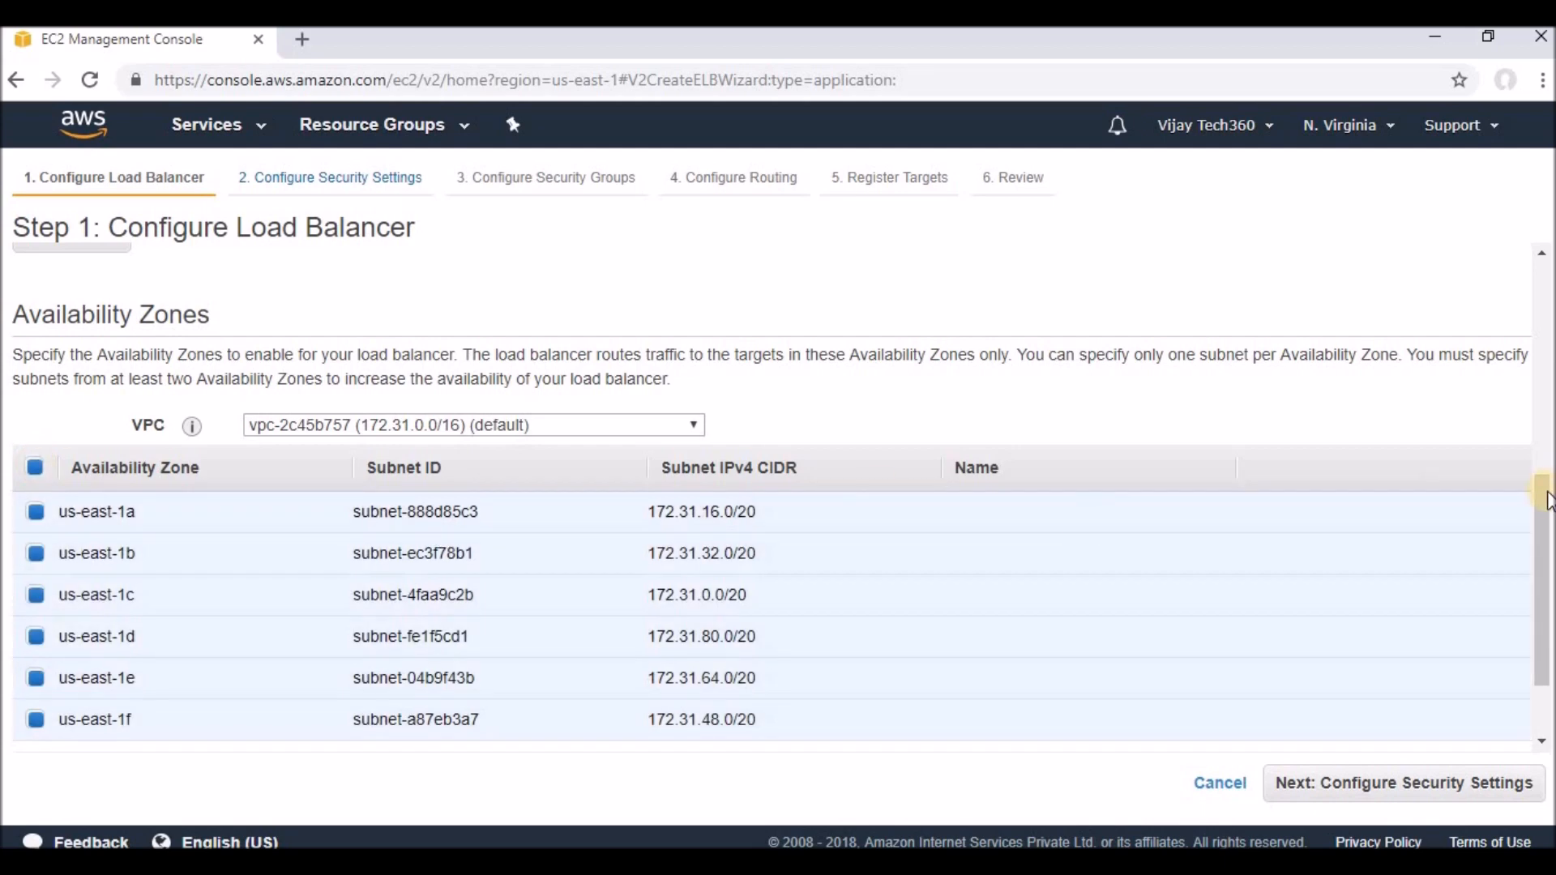
drag(1544, 506, 1536, 606)
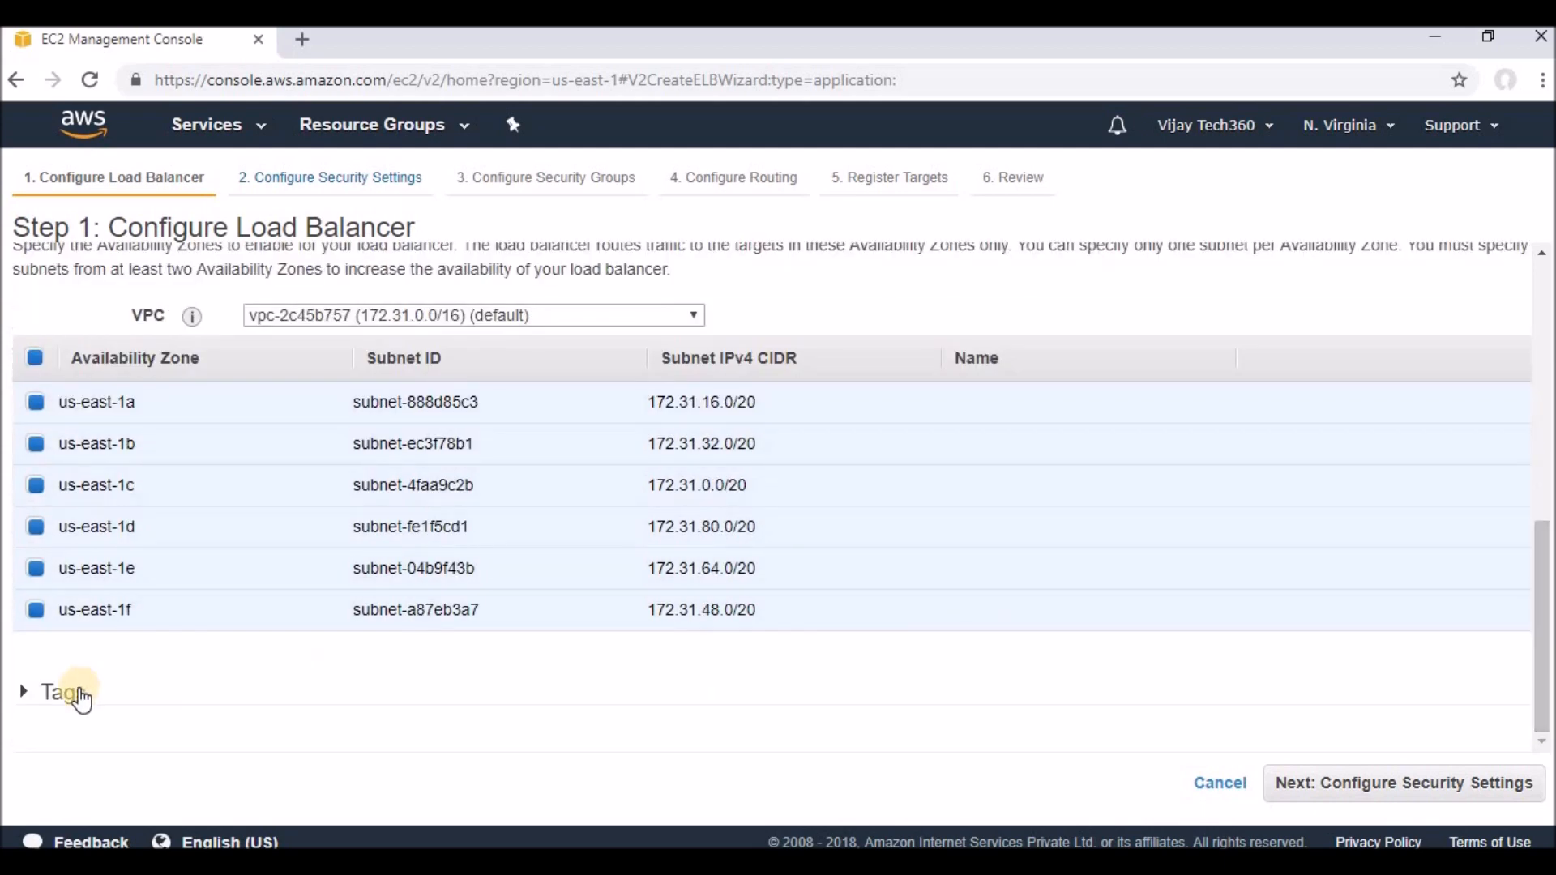
click(371, 685)
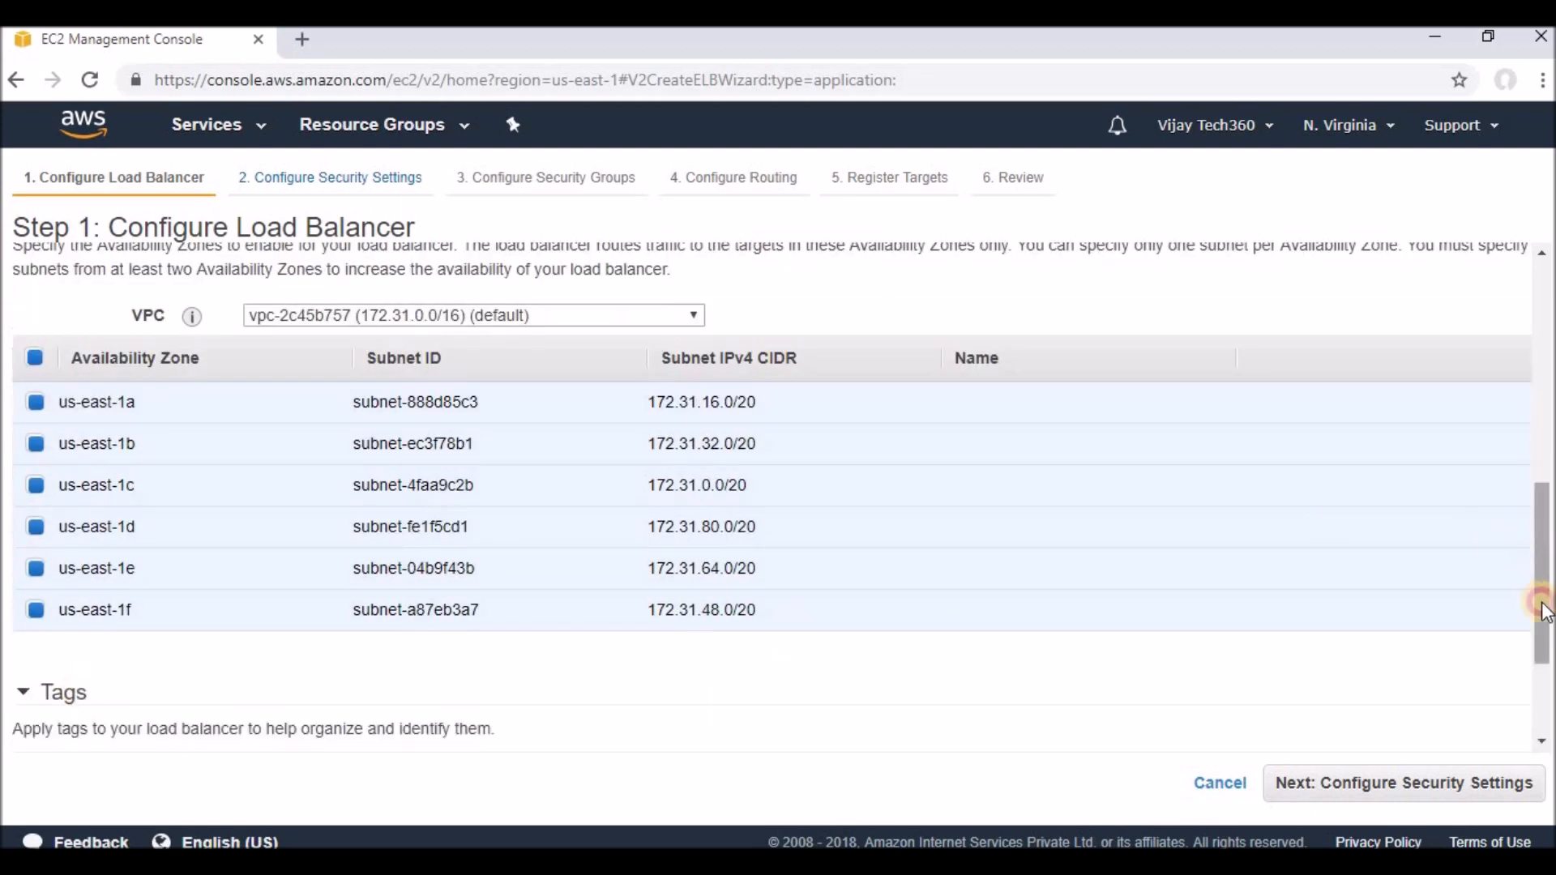
drag(1540, 601, 1540, 670)
click(177, 631)
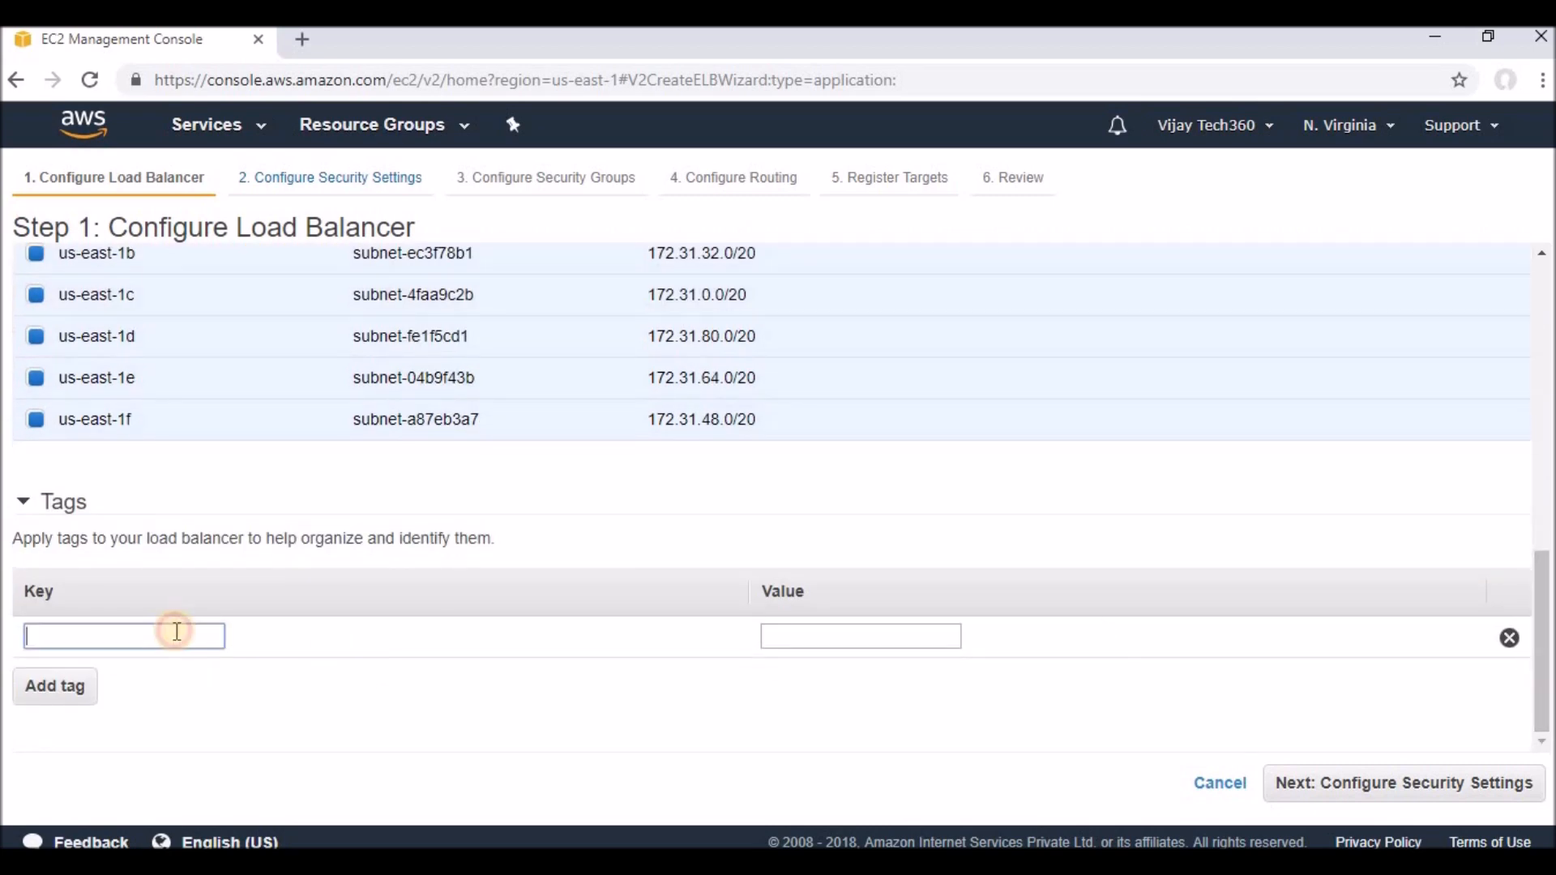
click(787, 642)
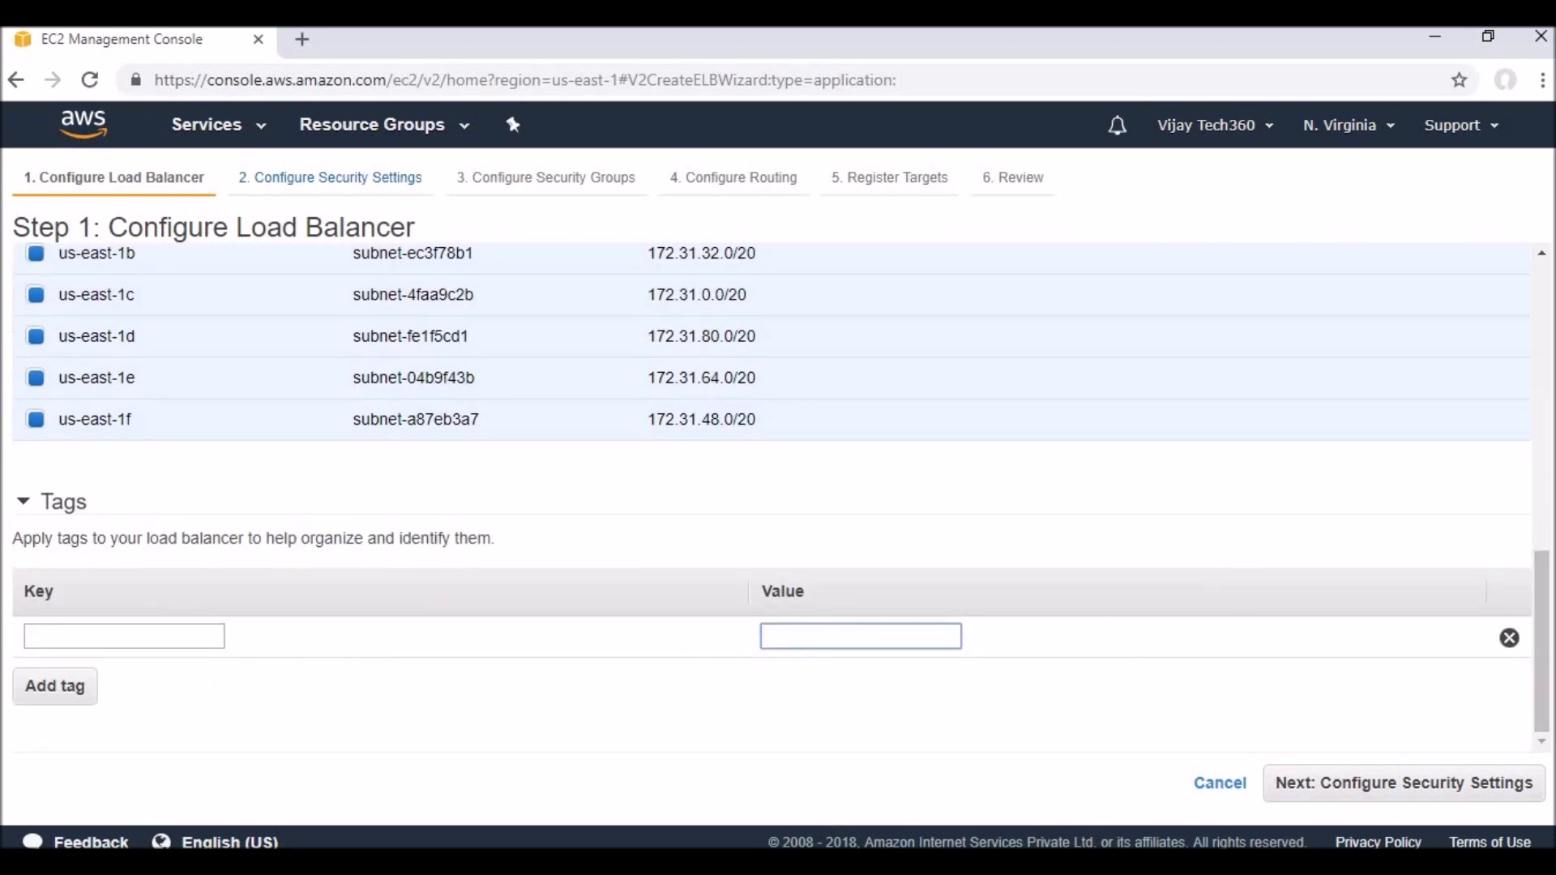
click(1438, 787)
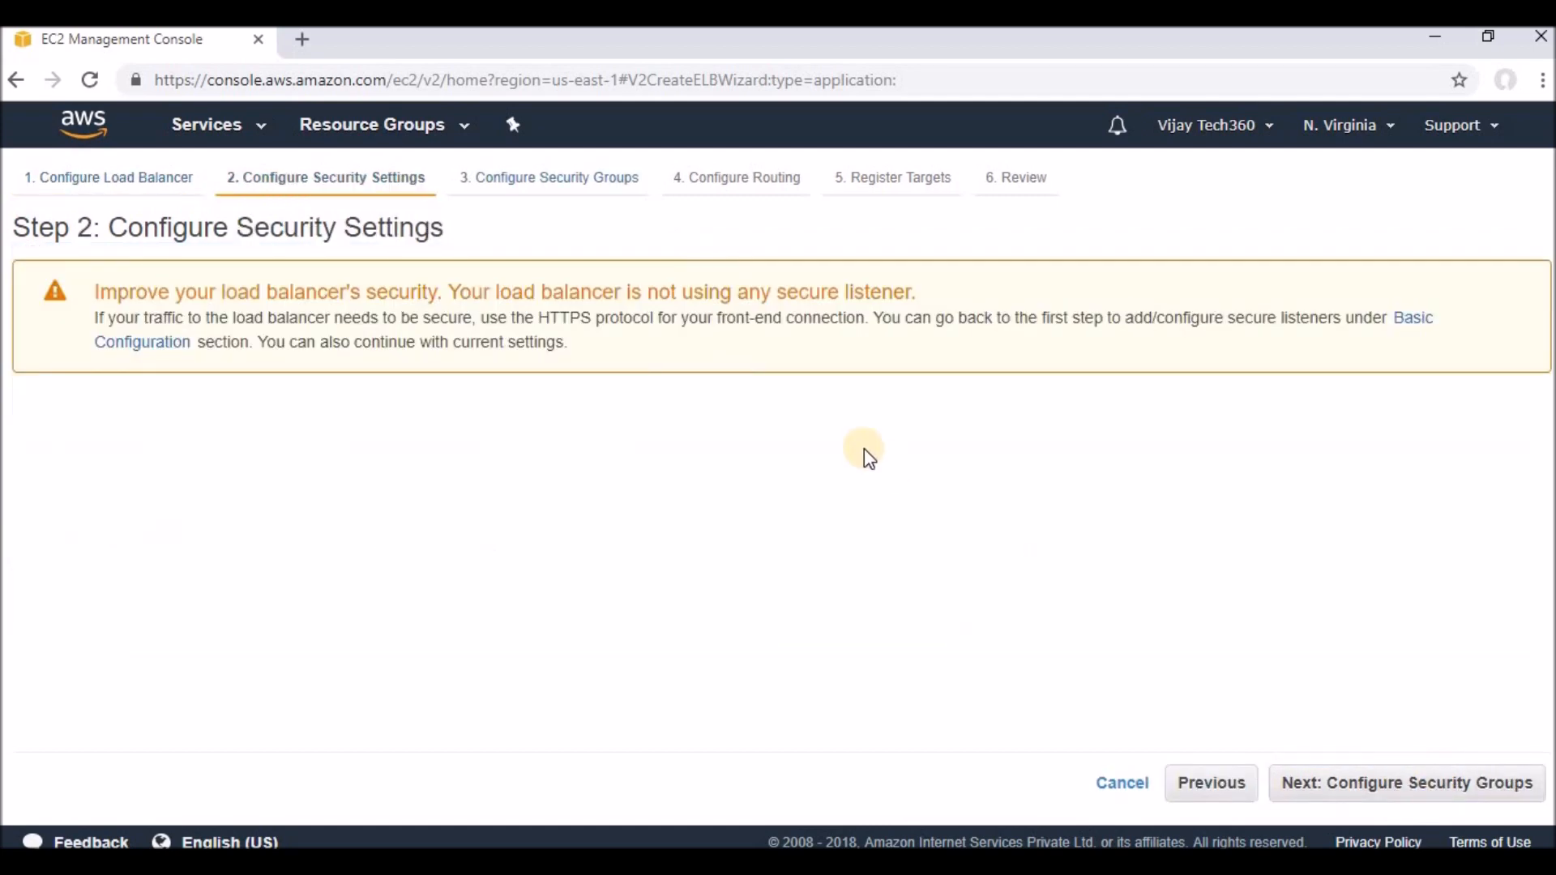
- Proceed to the security group configuration and create a new security group named DemoTestingSG
drag(538, 318, 661, 313)
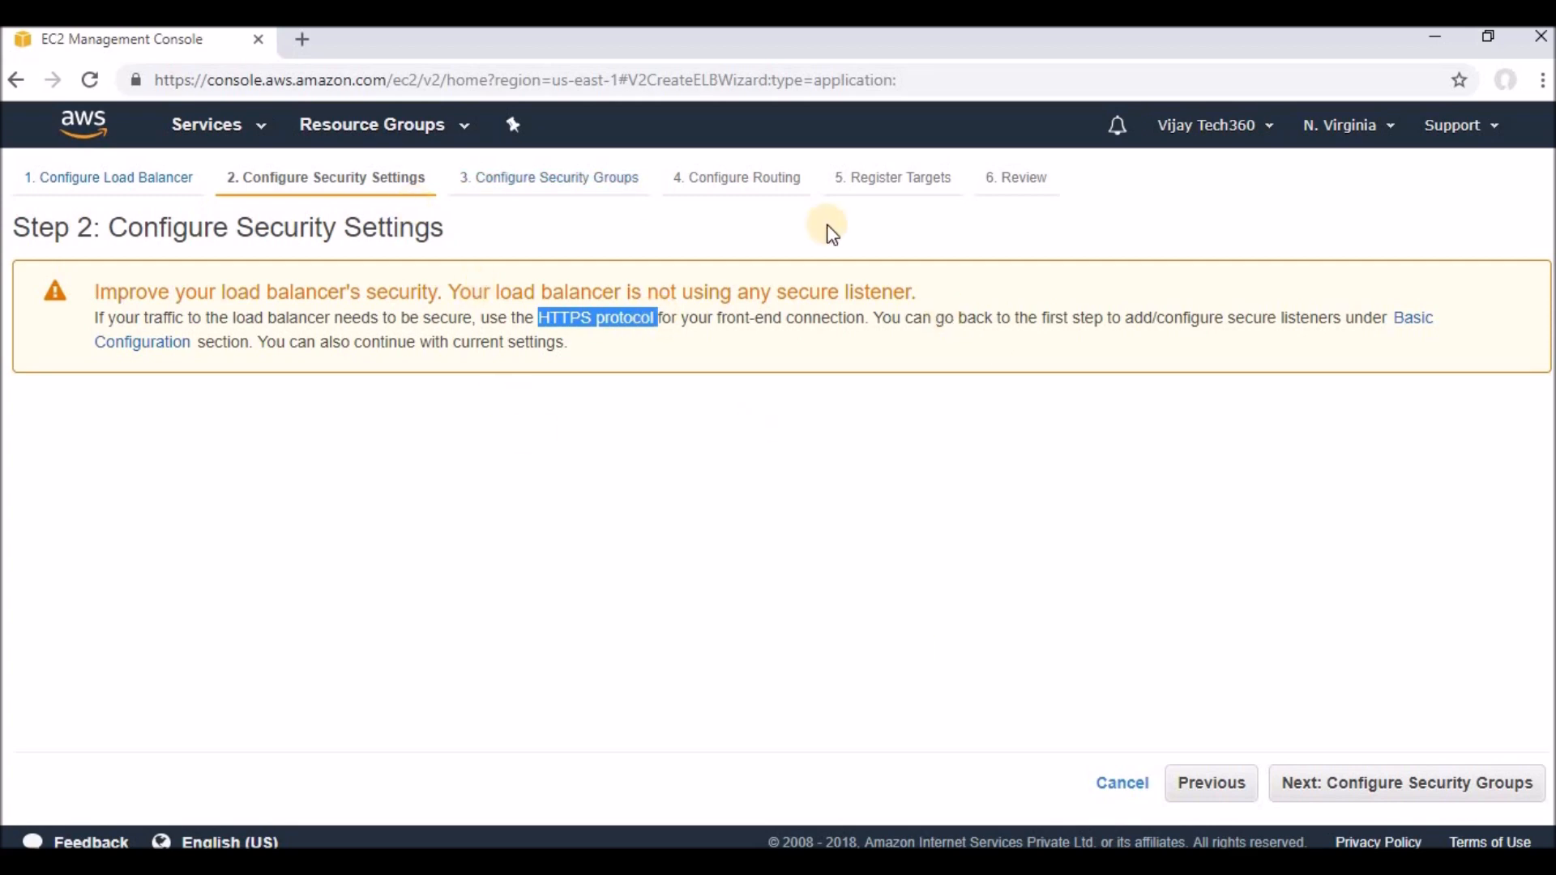
click(1471, 787)
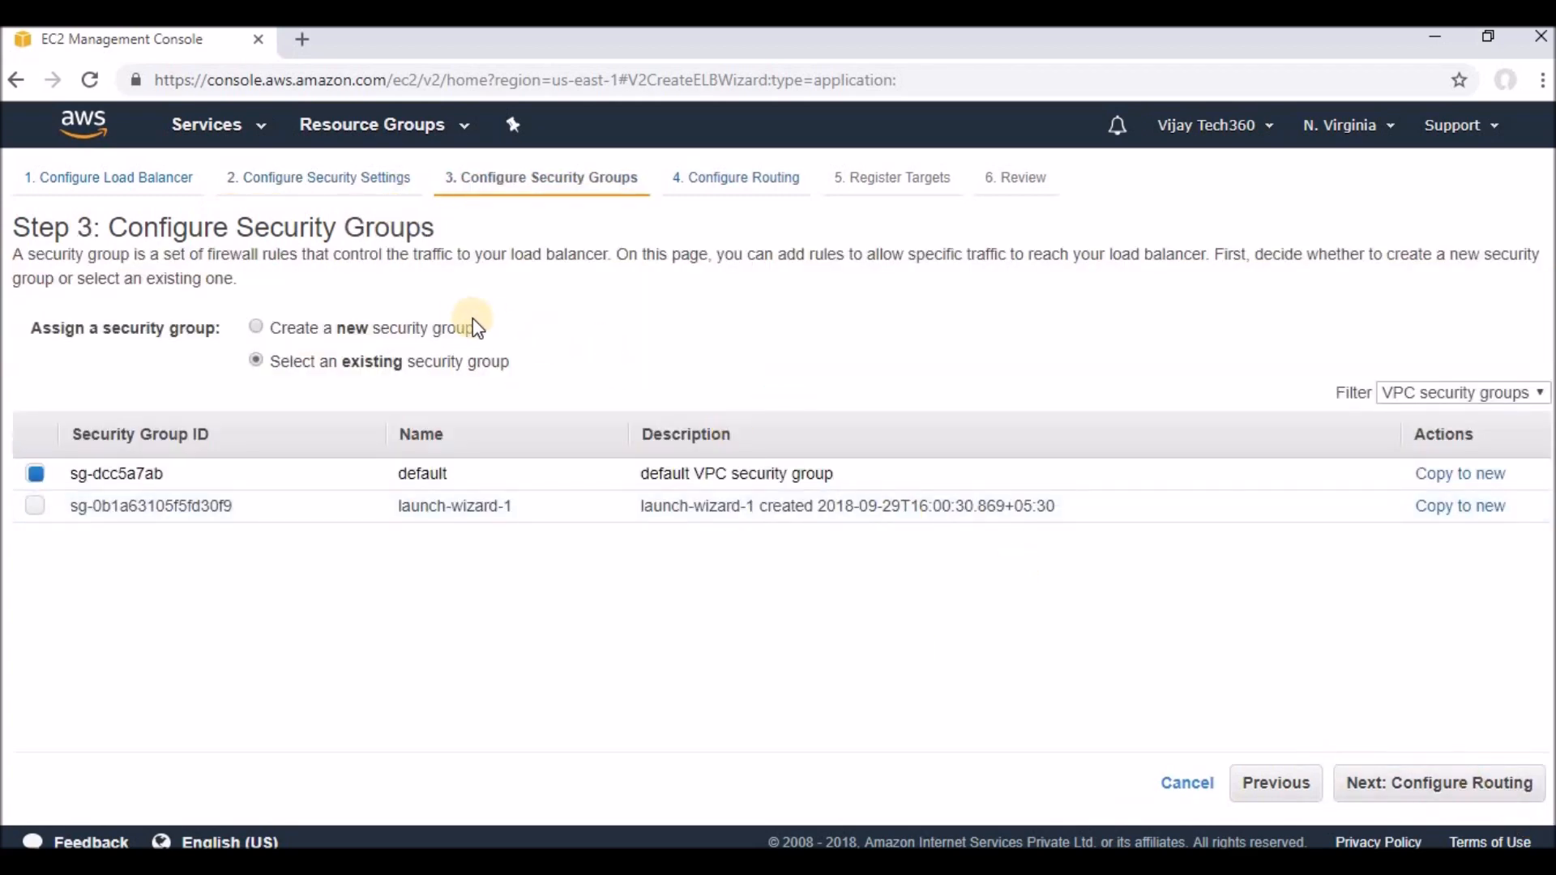
click(357, 327)
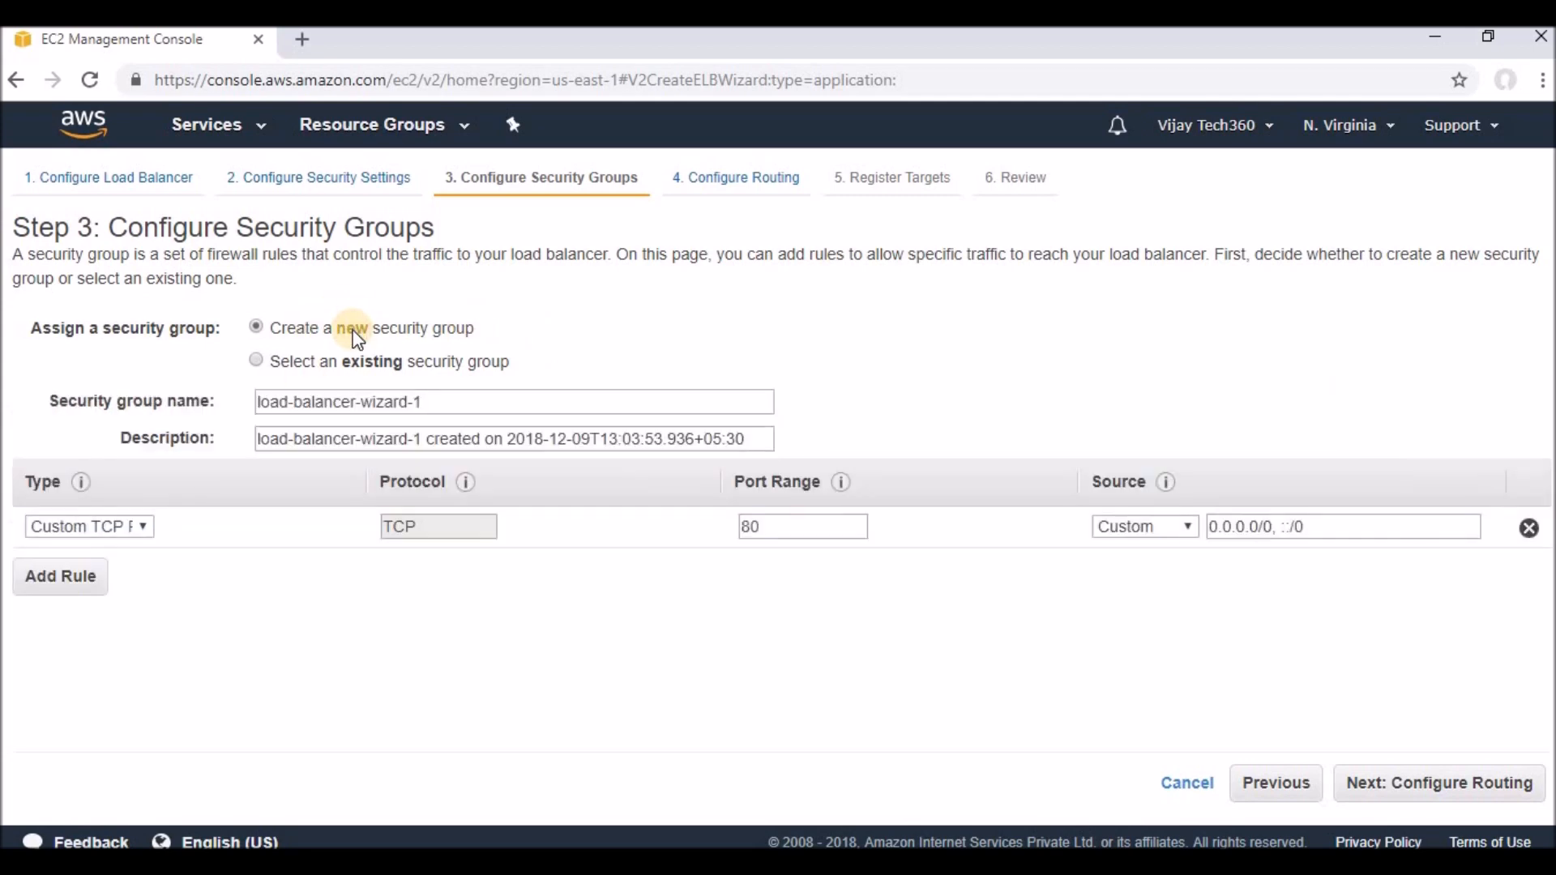
drag(436, 401, 241, 401)
key(BackSpace)
text(DemoTe)
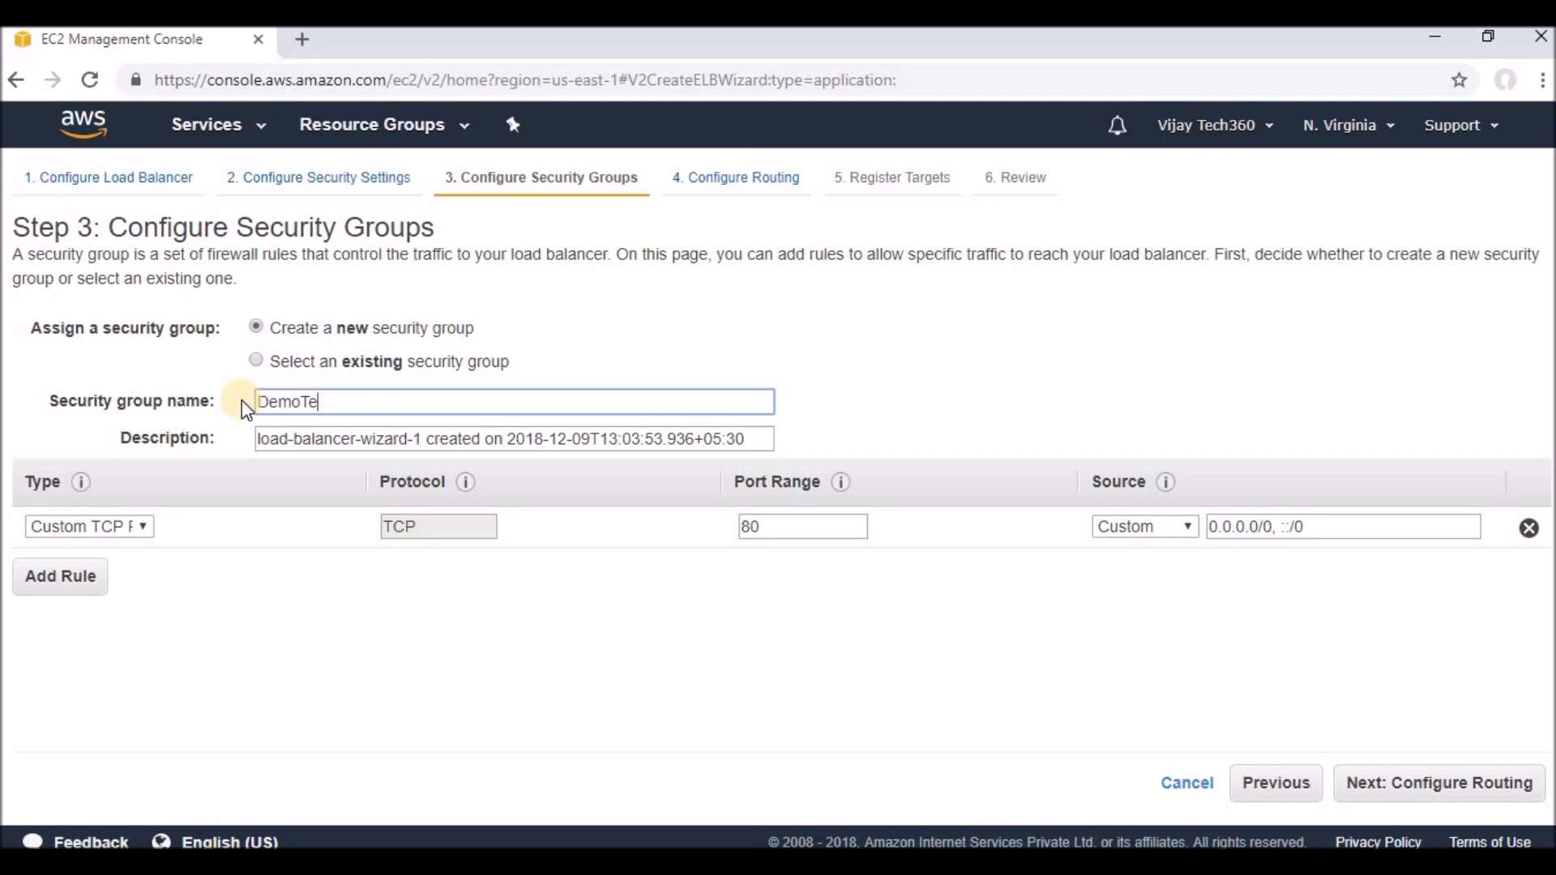
text(stingSG)
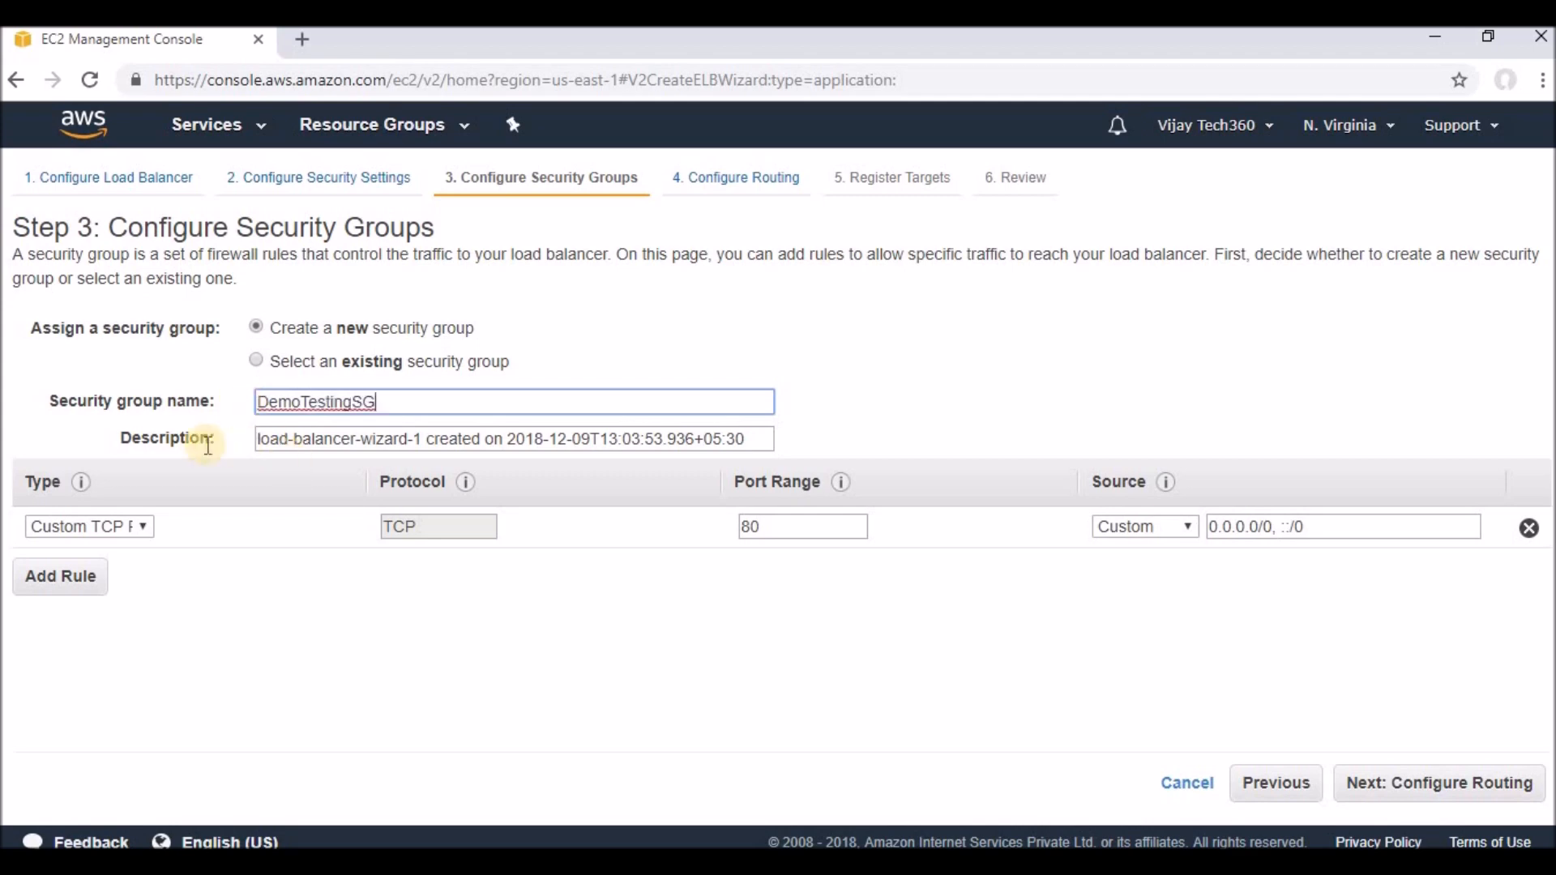
- Set the security group rule to type HTTP with source Anywhere and proceed to the routing configuration
click(148, 182)
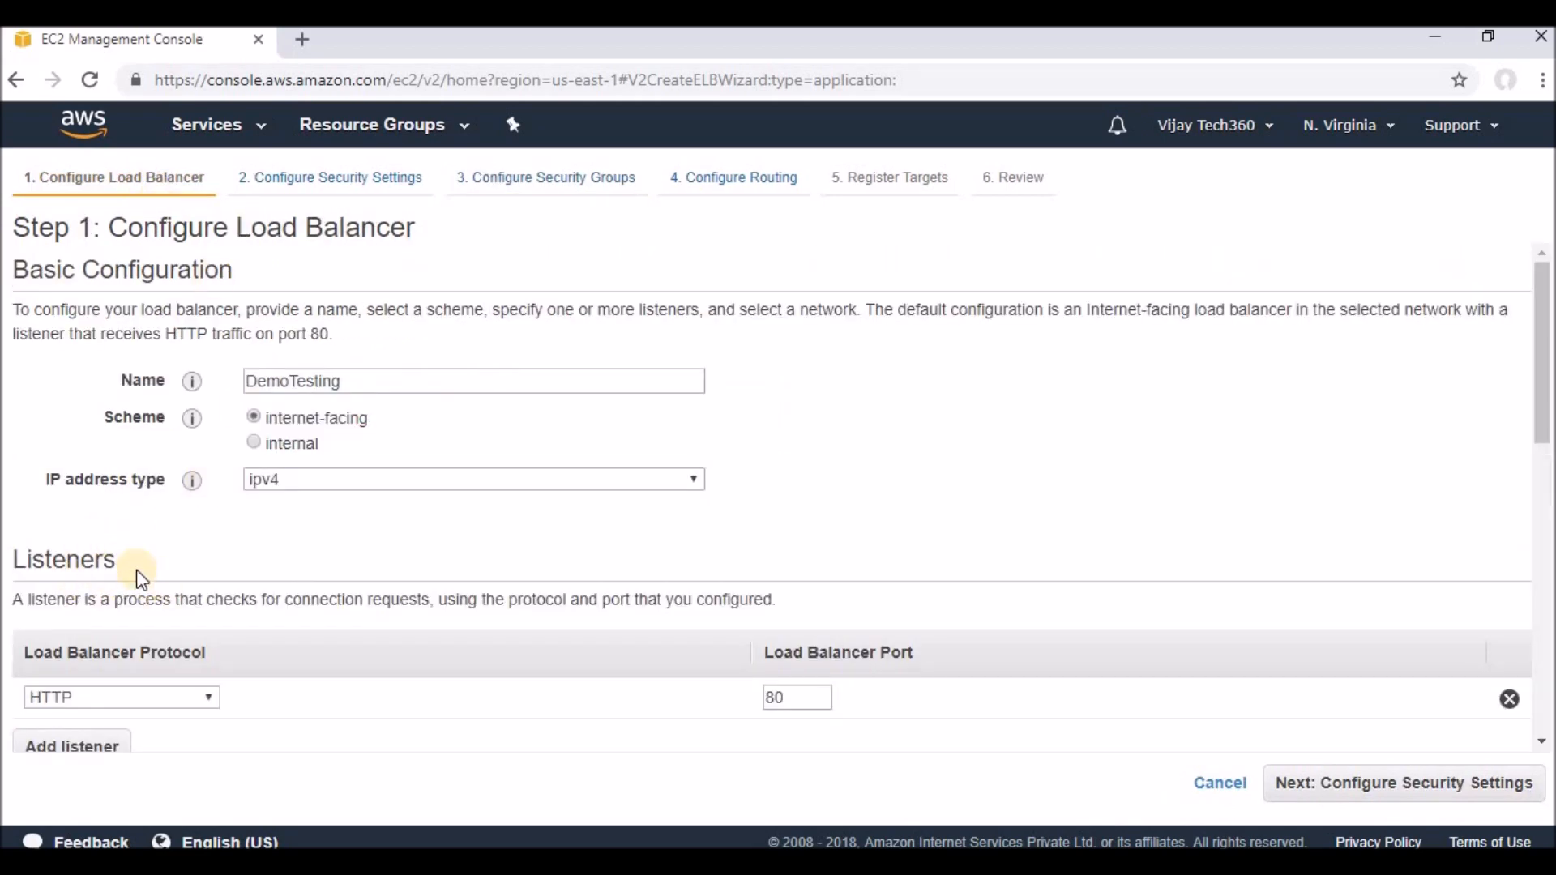
click(516, 182)
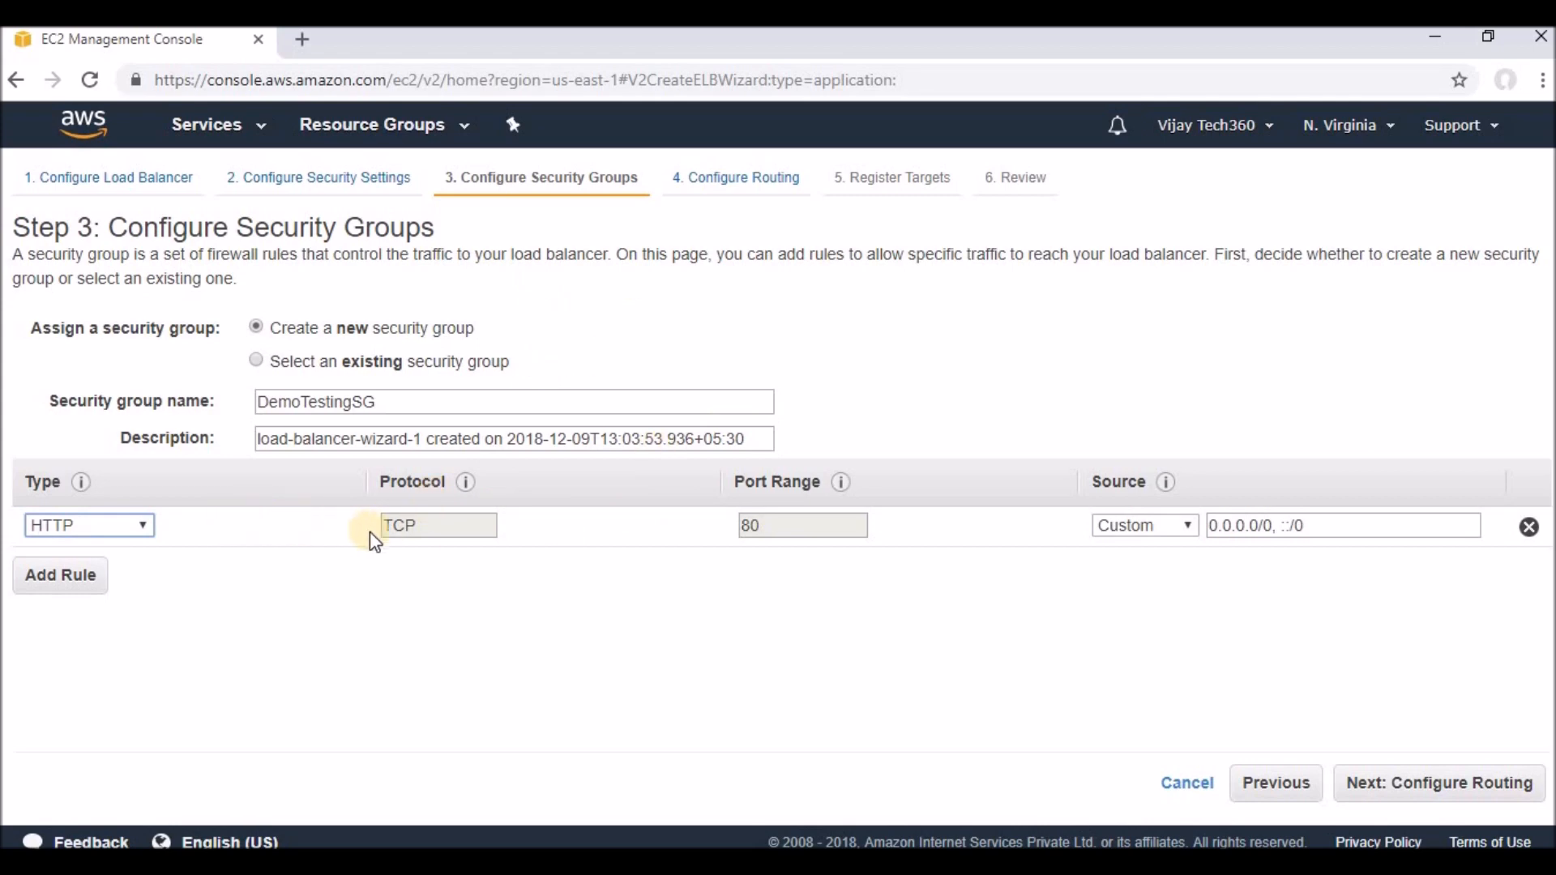
click(133, 526)
click(129, 526)
click(1155, 526)
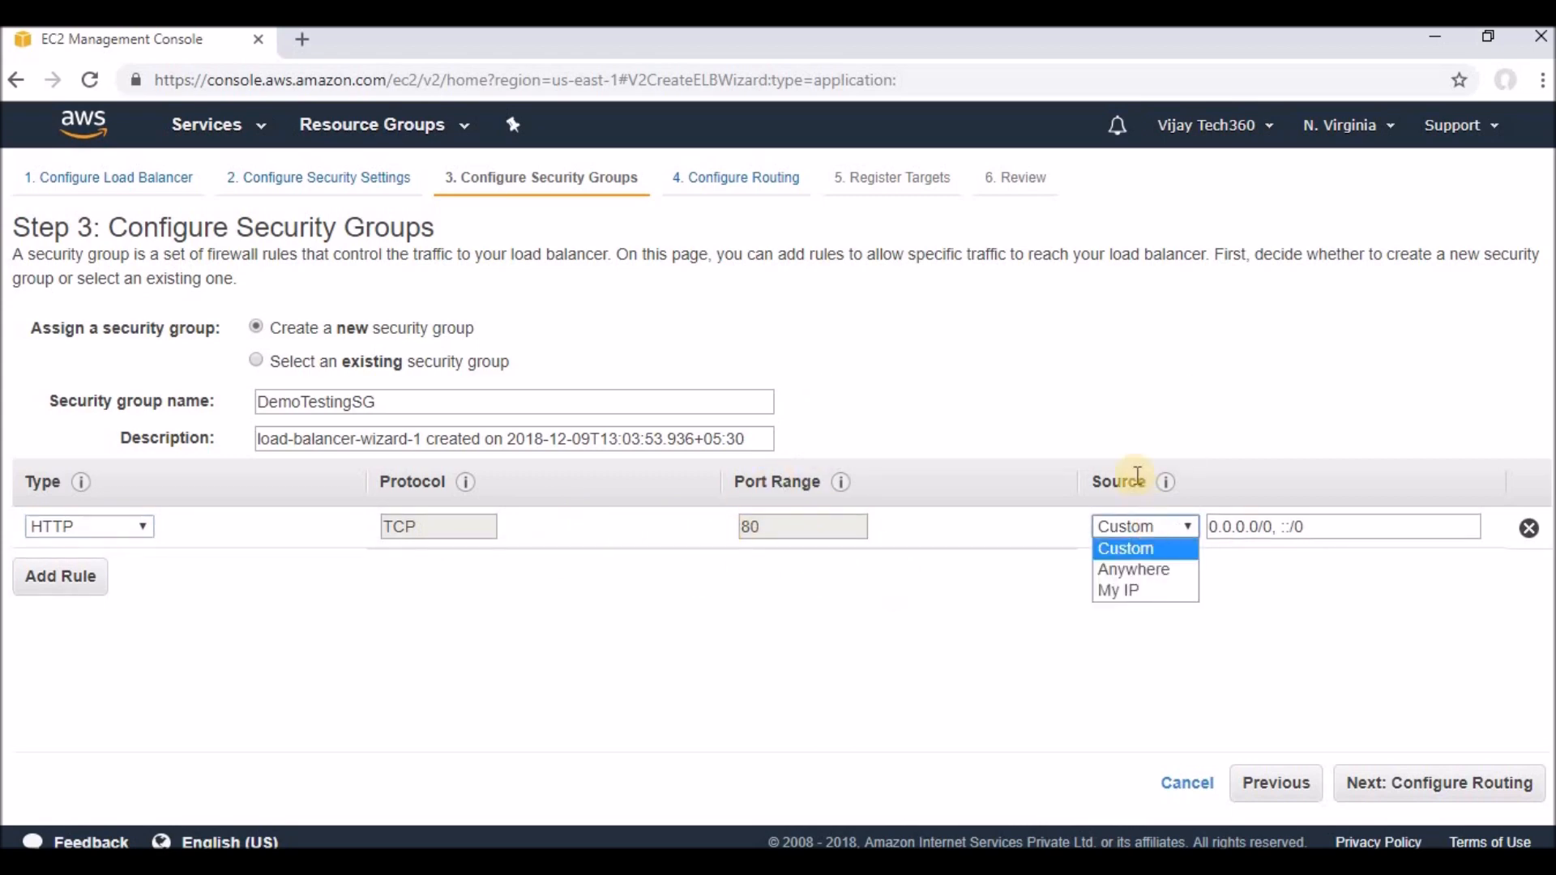
click(1139, 571)
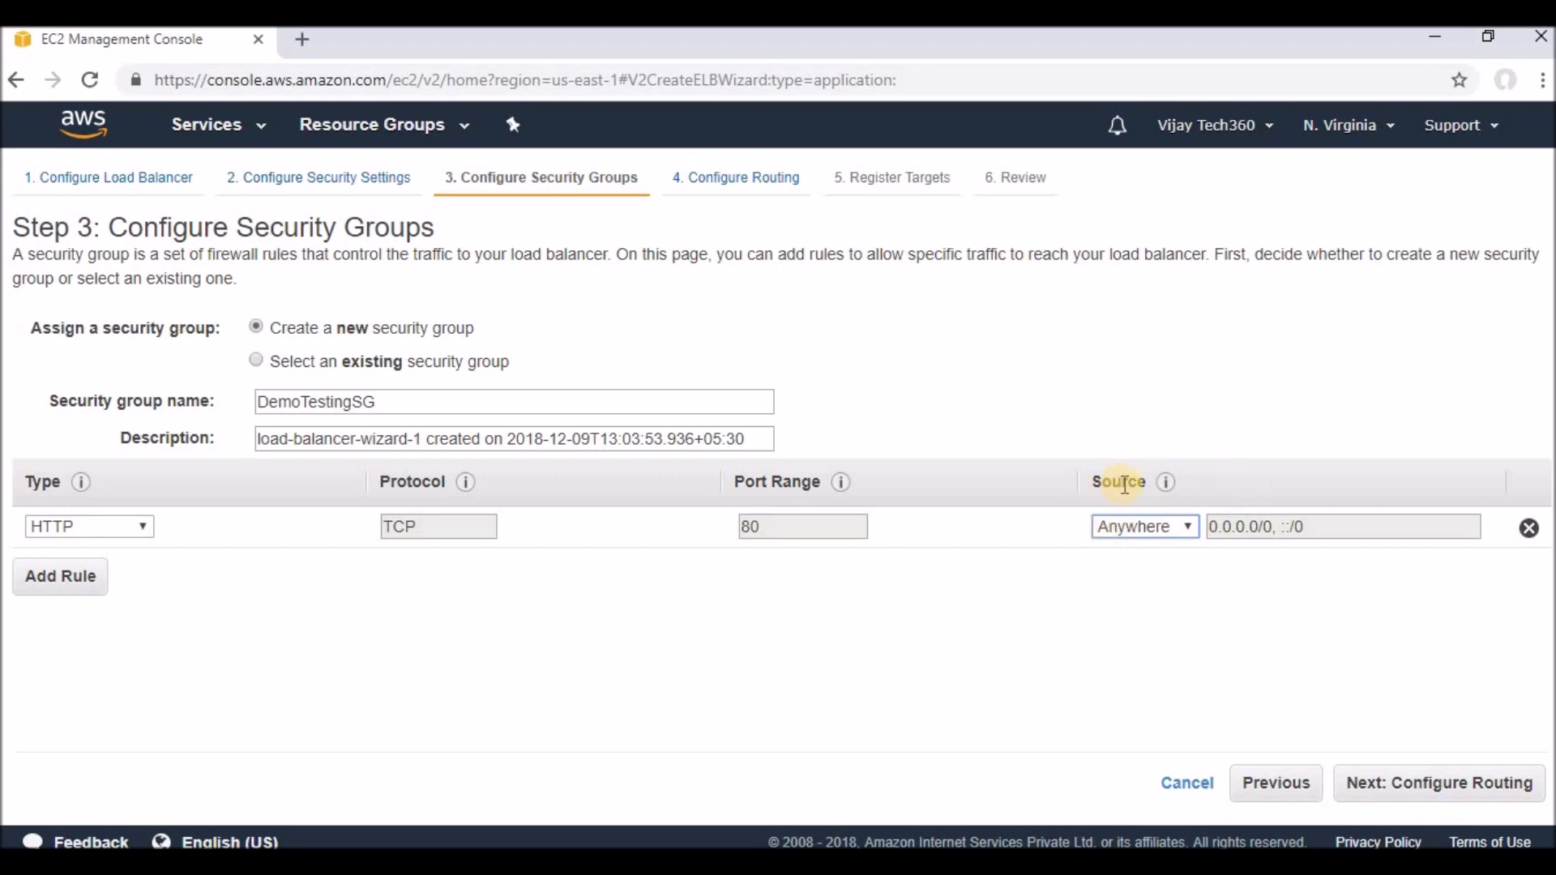
click(1416, 790)
- Try the Existing target group option and switch the selection back to New target group
click(405, 372)
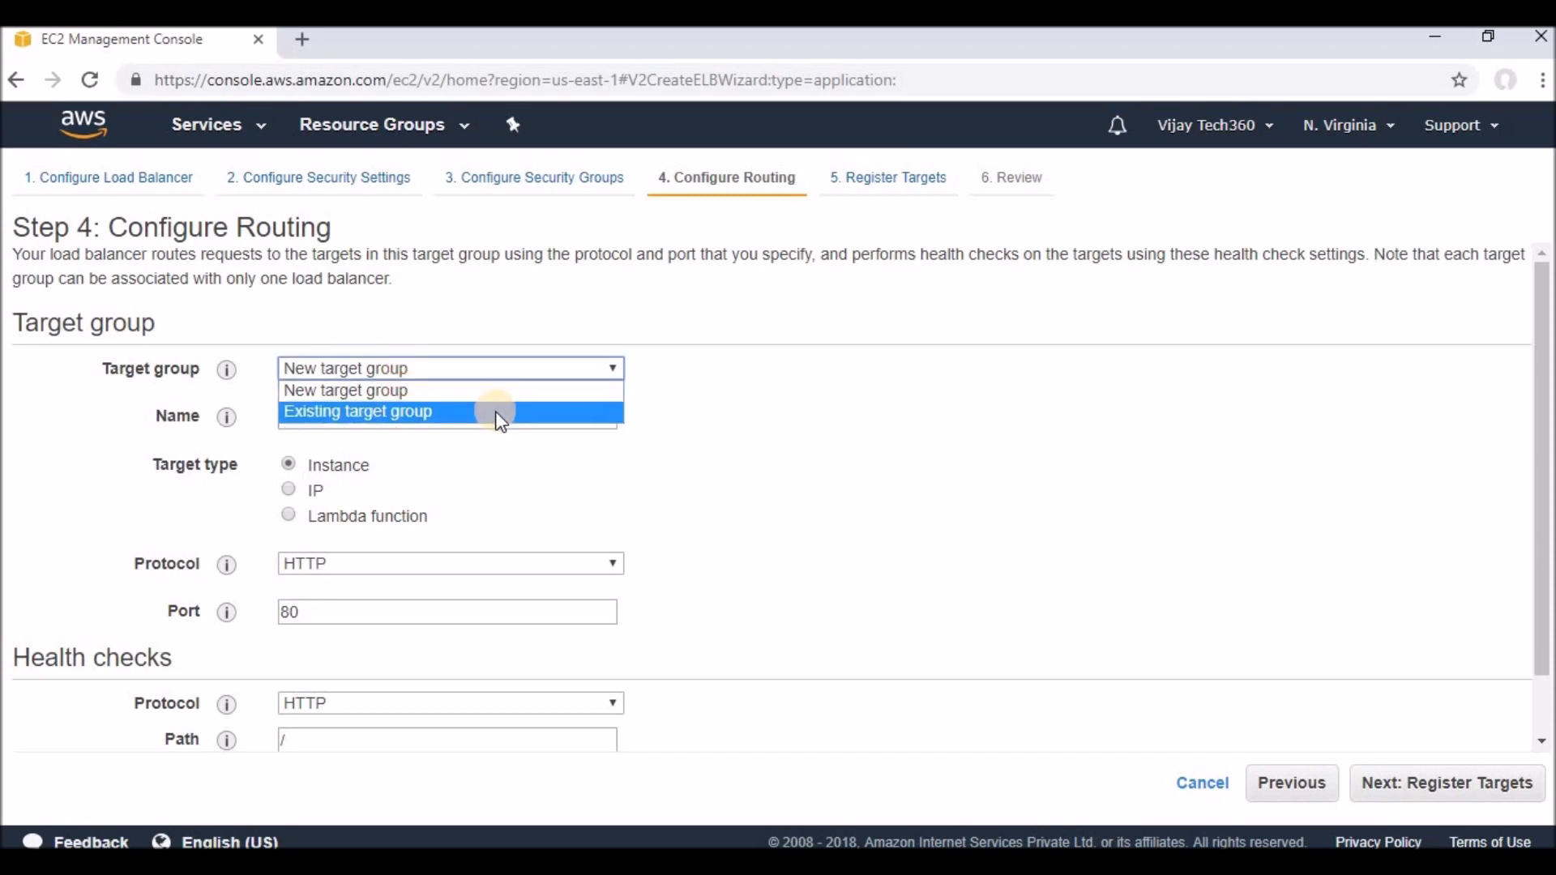
click(496, 417)
click(452, 416)
click(445, 371)
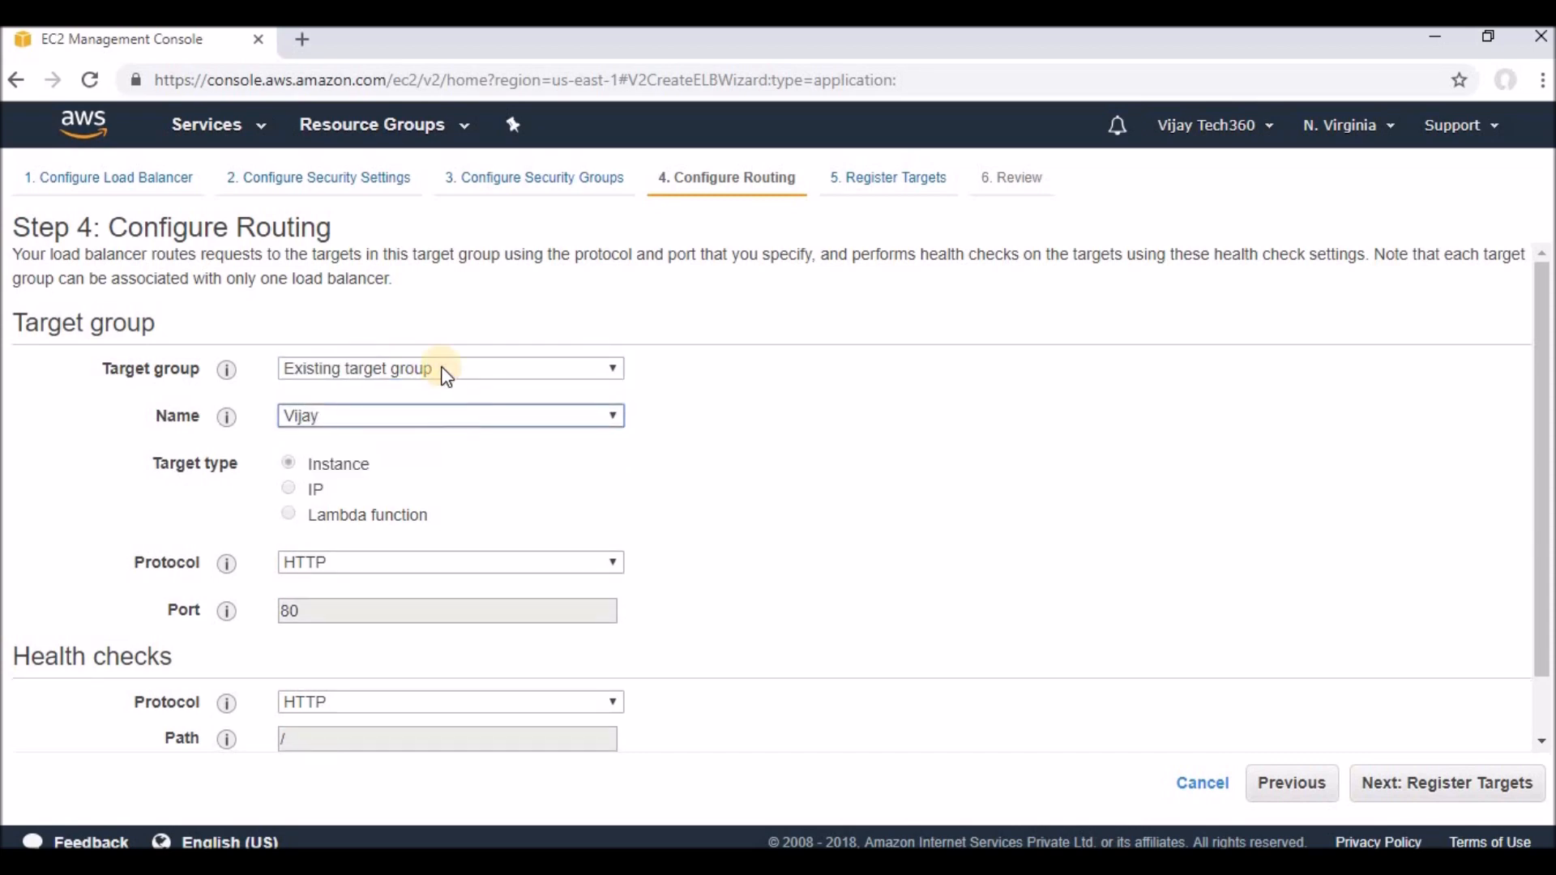
click(445, 389)
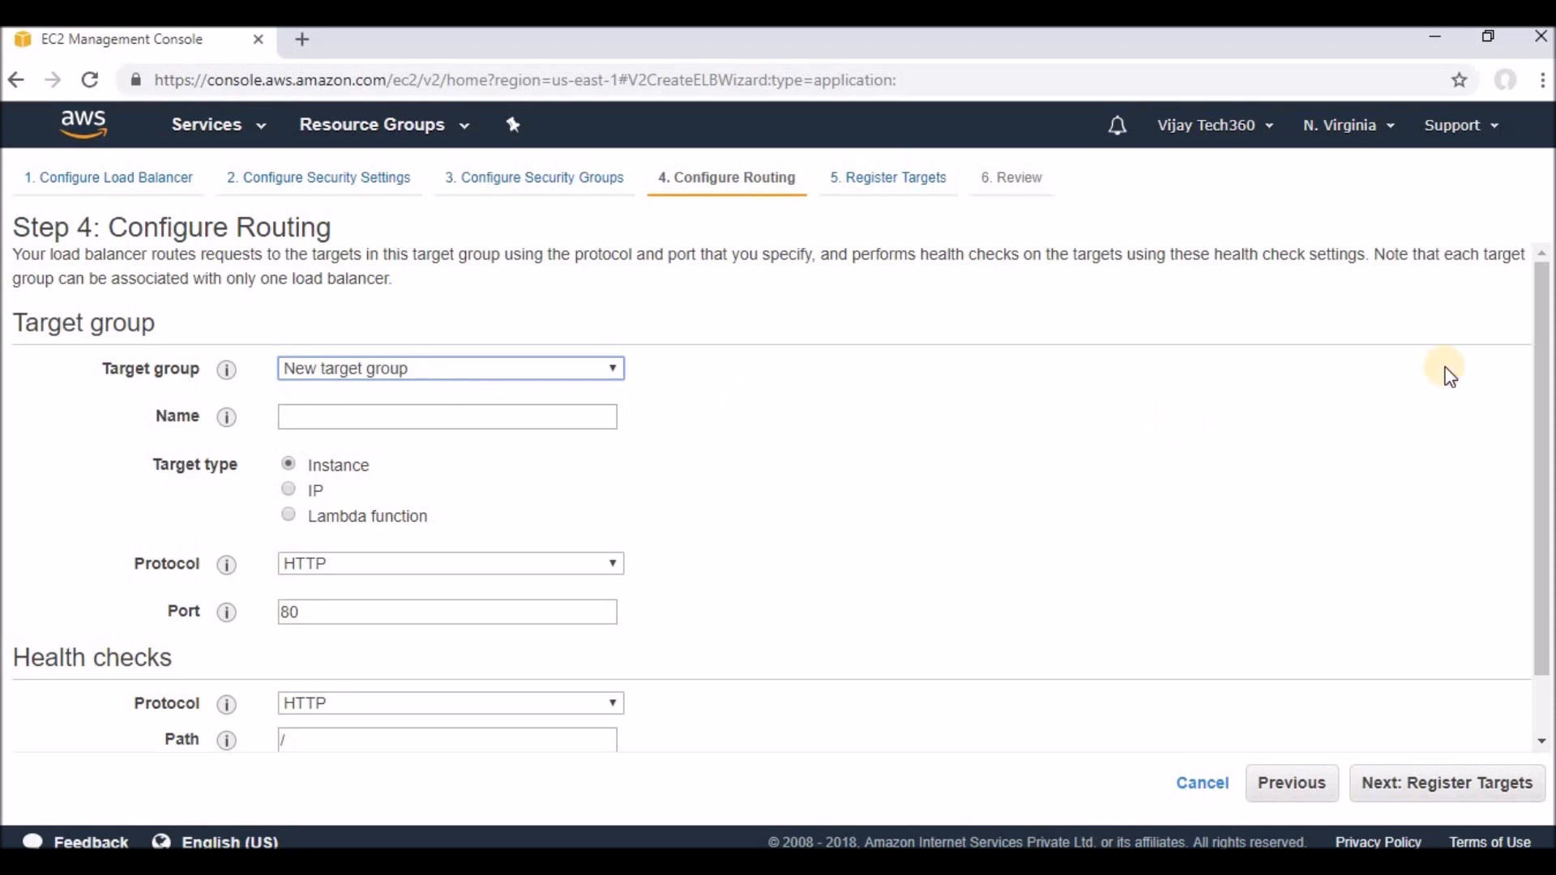
- Name the new target group DemoTesting
scroll(1538, 373, down, 2)
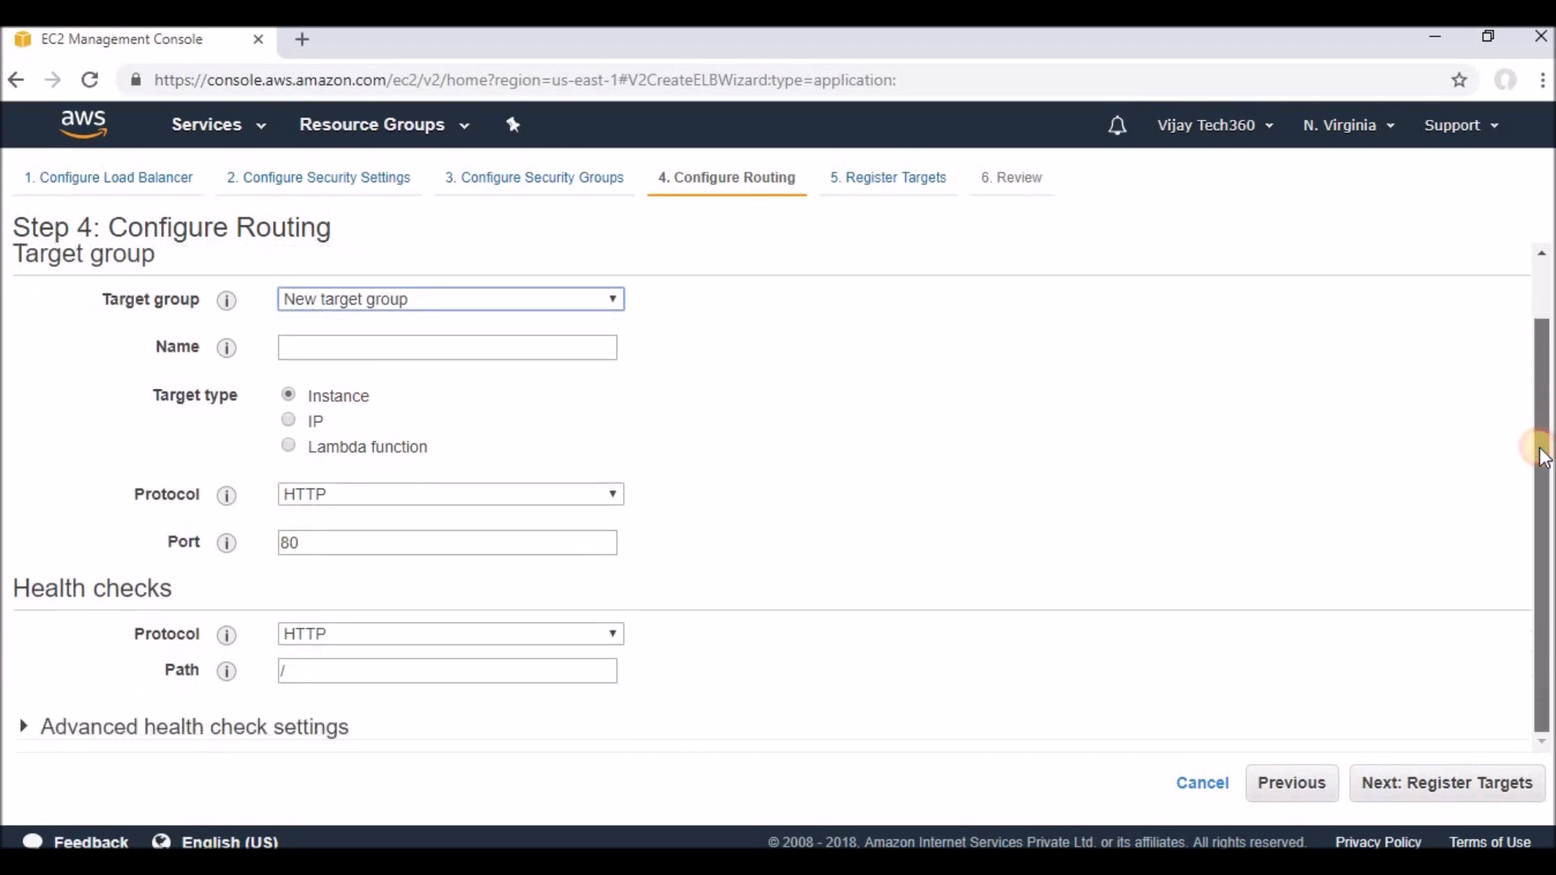
click(428, 345)
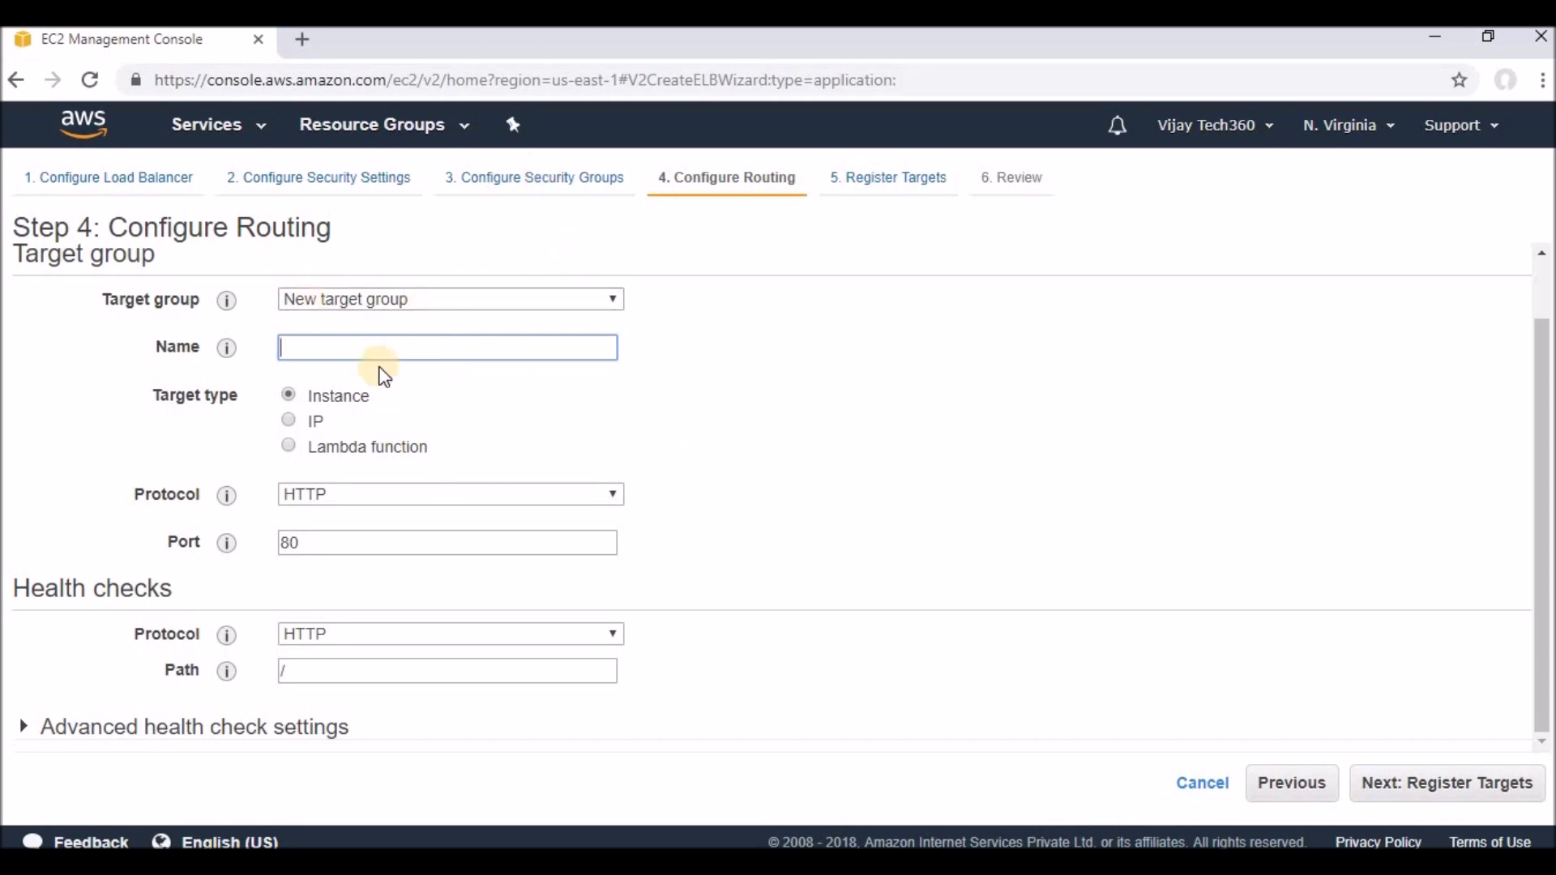
click(296, 341)
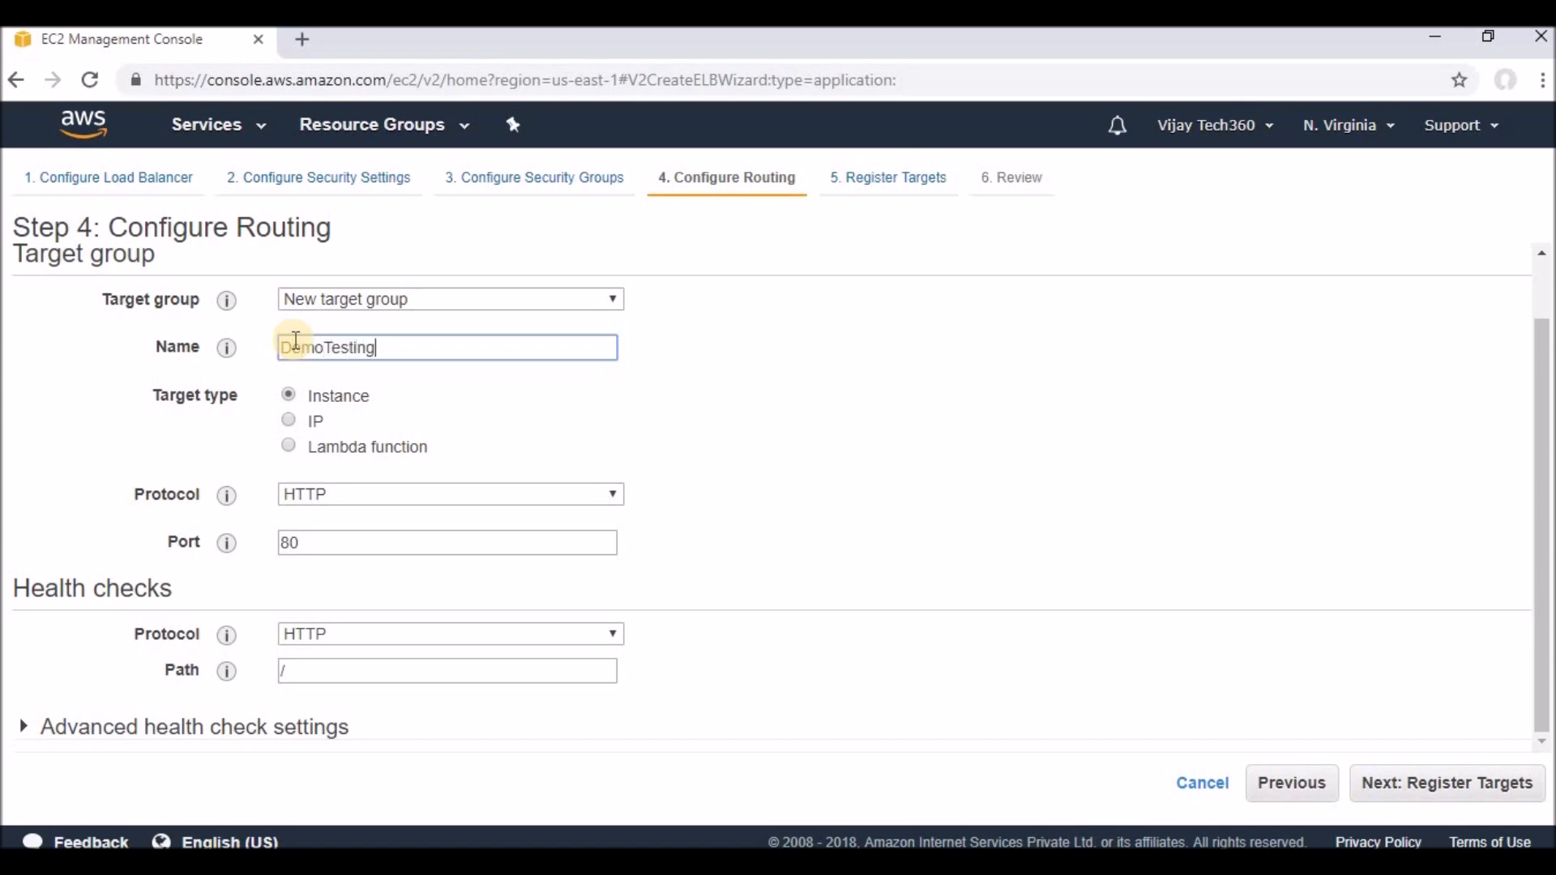
- Complete the new target group's name as DemoTestingTG, leaving the target type set to Instance
text(TG)
click(555, 476)
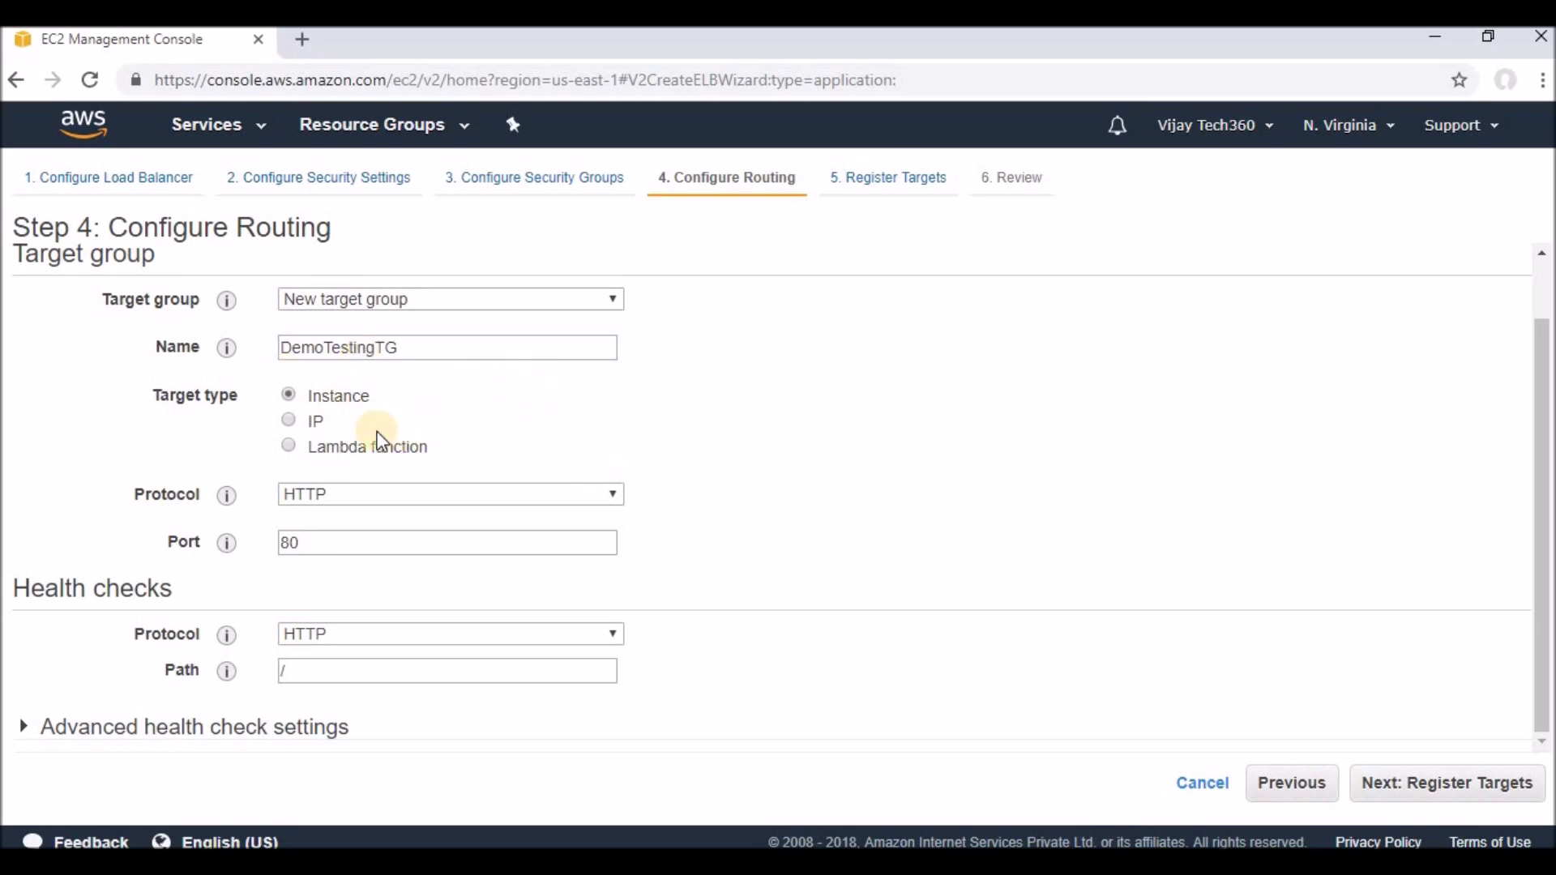
drag(152, 396, 244, 399)
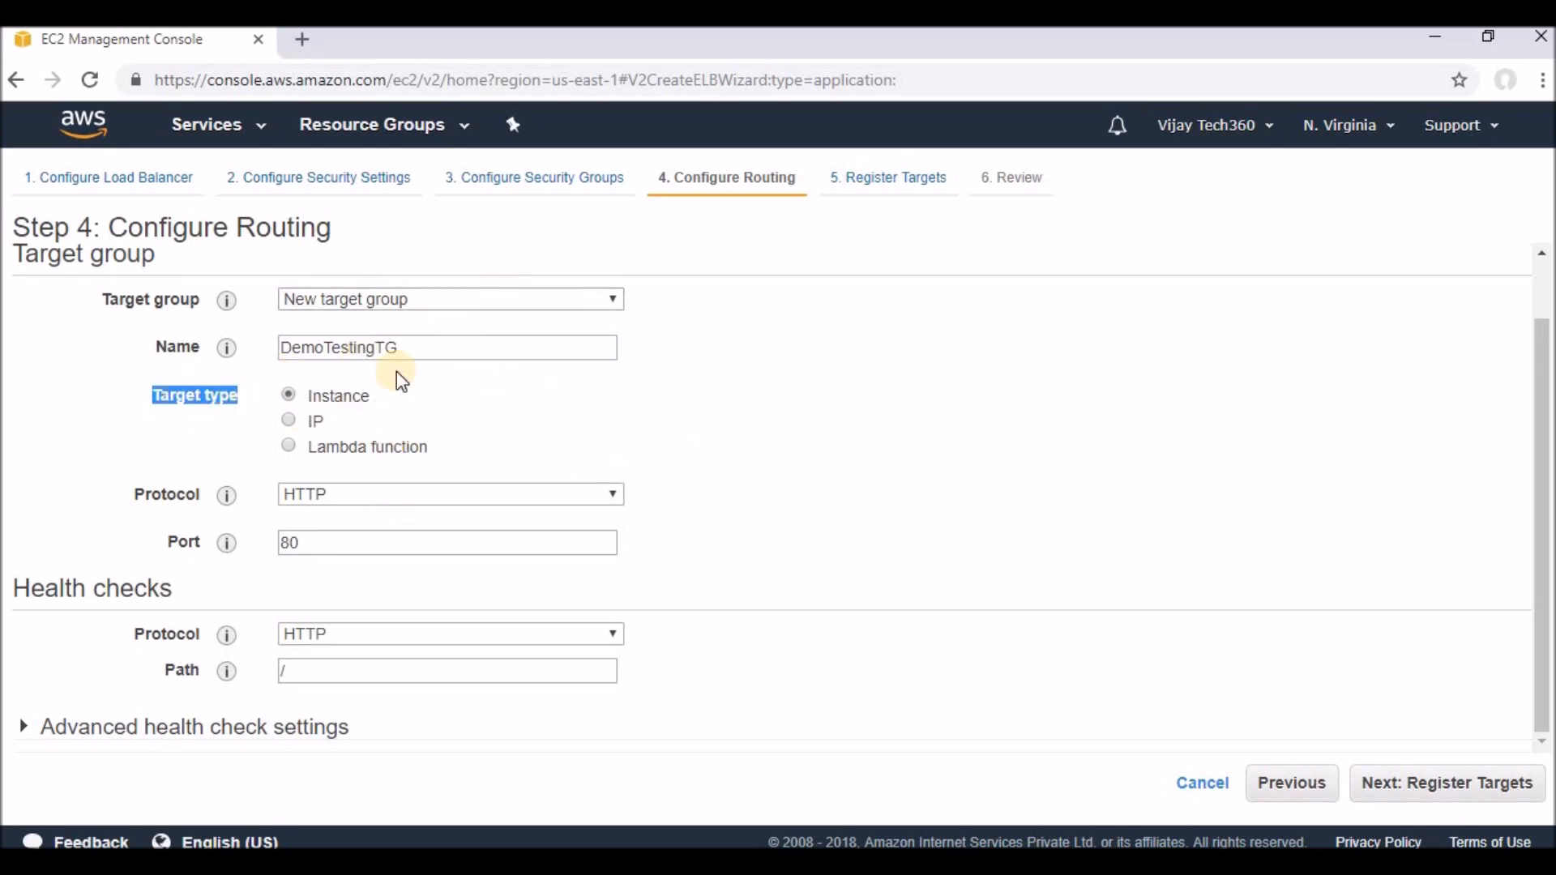
click(872, 531)
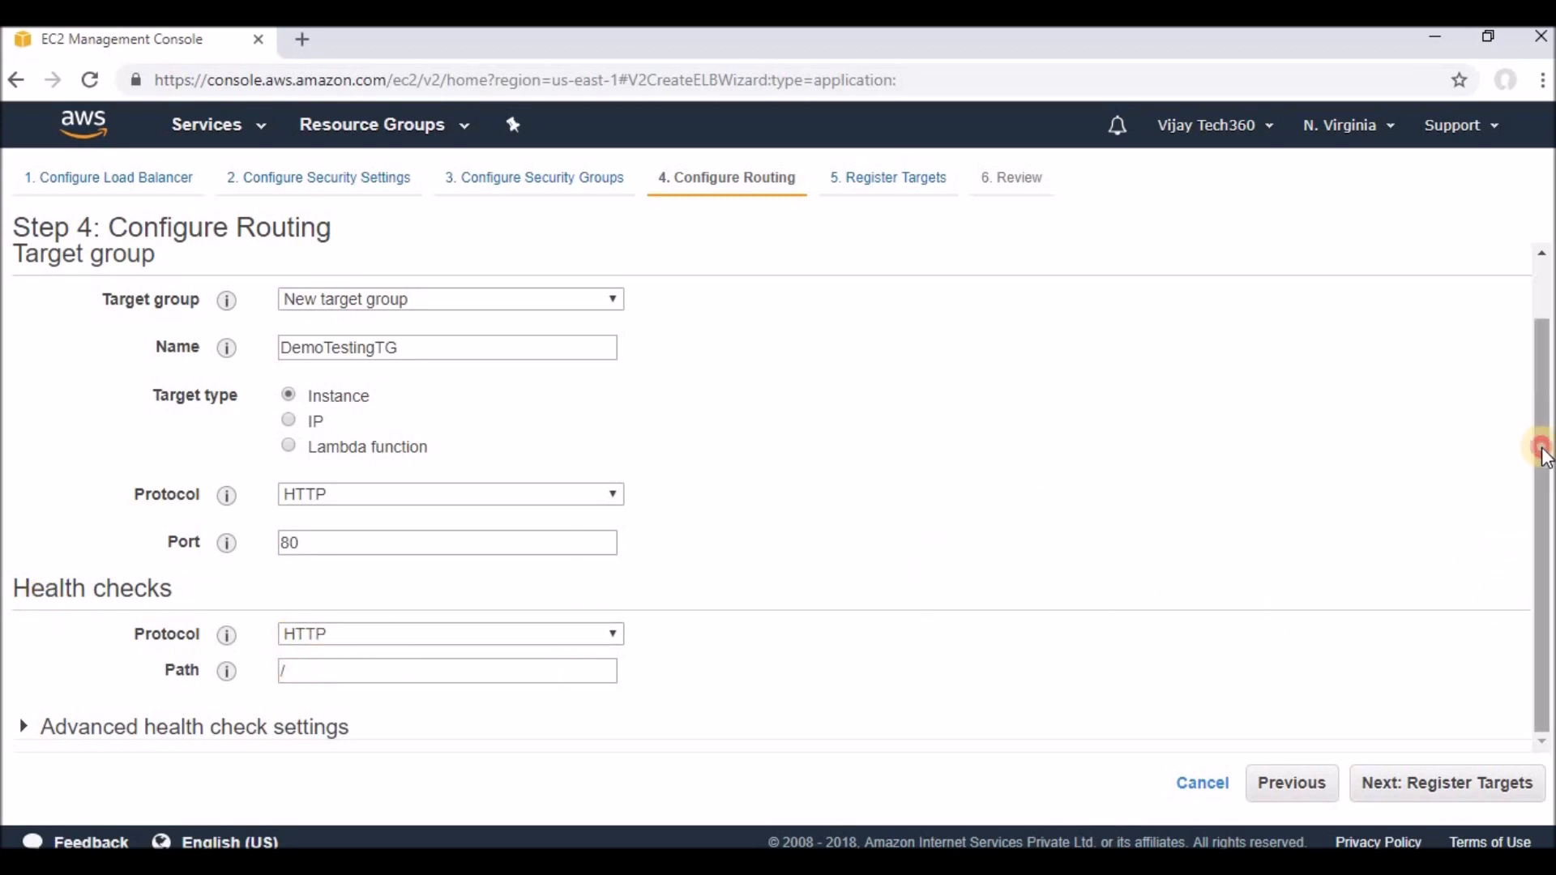
- Expand the advanced health check settings and examine the healthy threshold, unhealthy threshold and timeout values
click(268, 728)
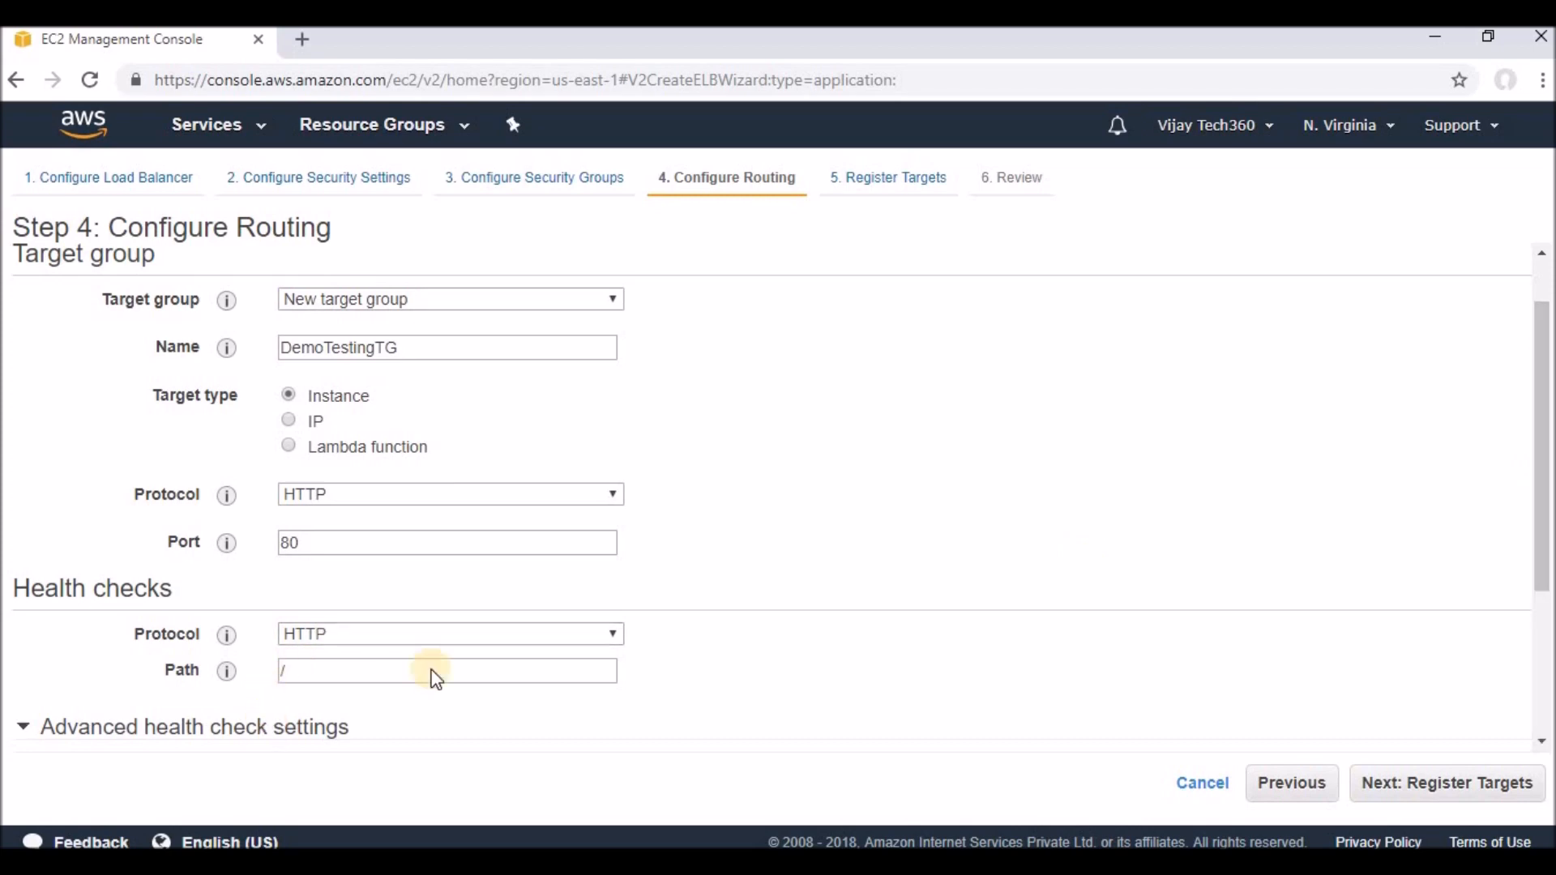
drag(1535, 486, 1512, 684)
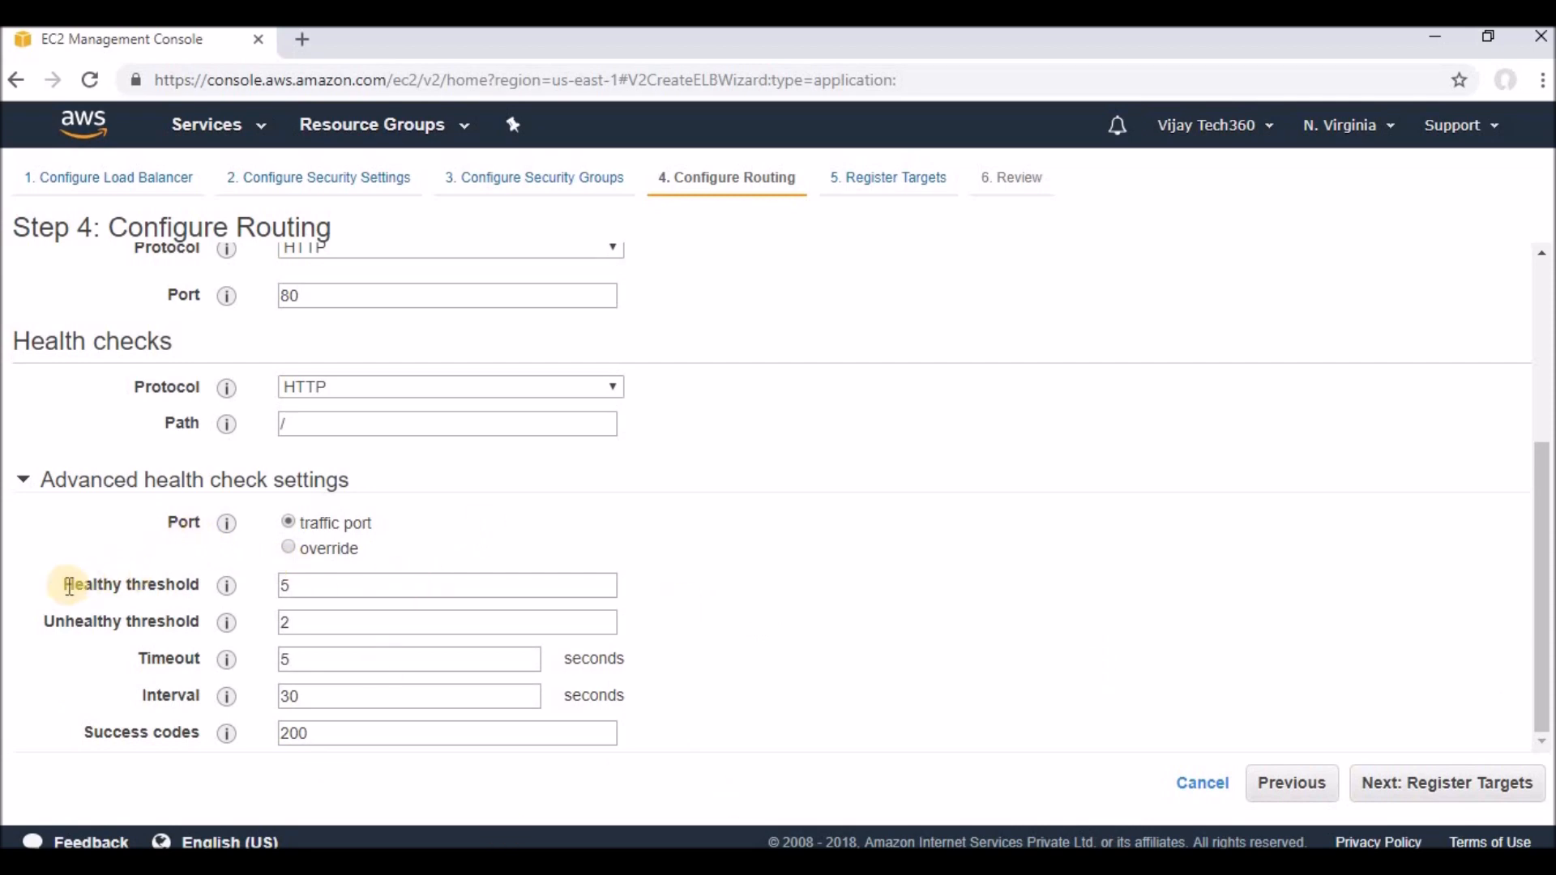
drag(65, 586, 306, 587)
double_click(306, 588)
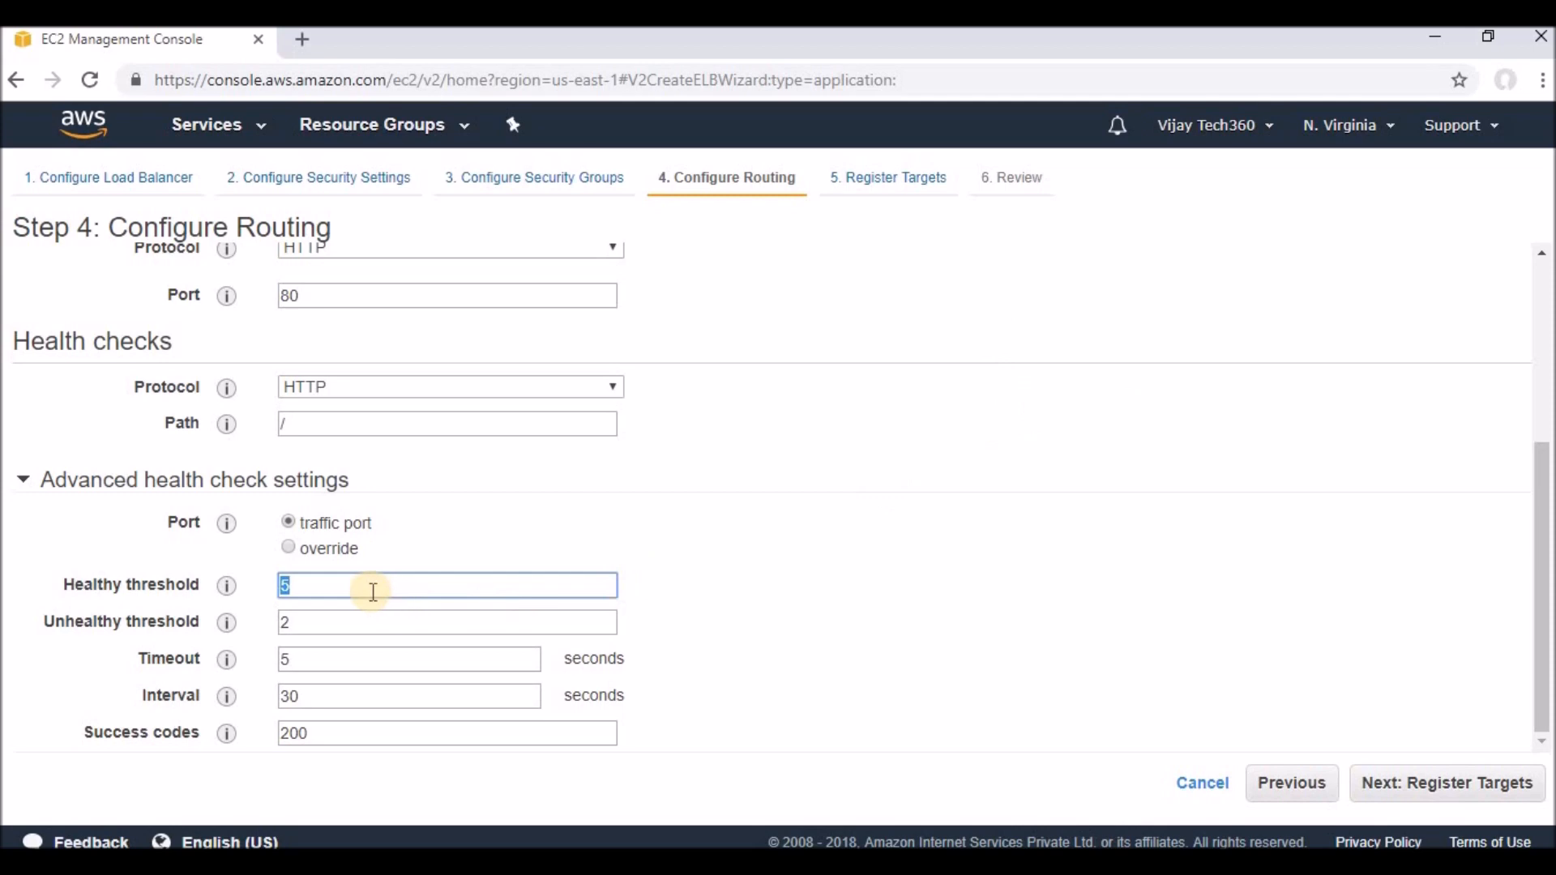
click(295, 586)
key(BackSpace)
key(ctrl+z)
click(295, 618)
double_click(291, 620)
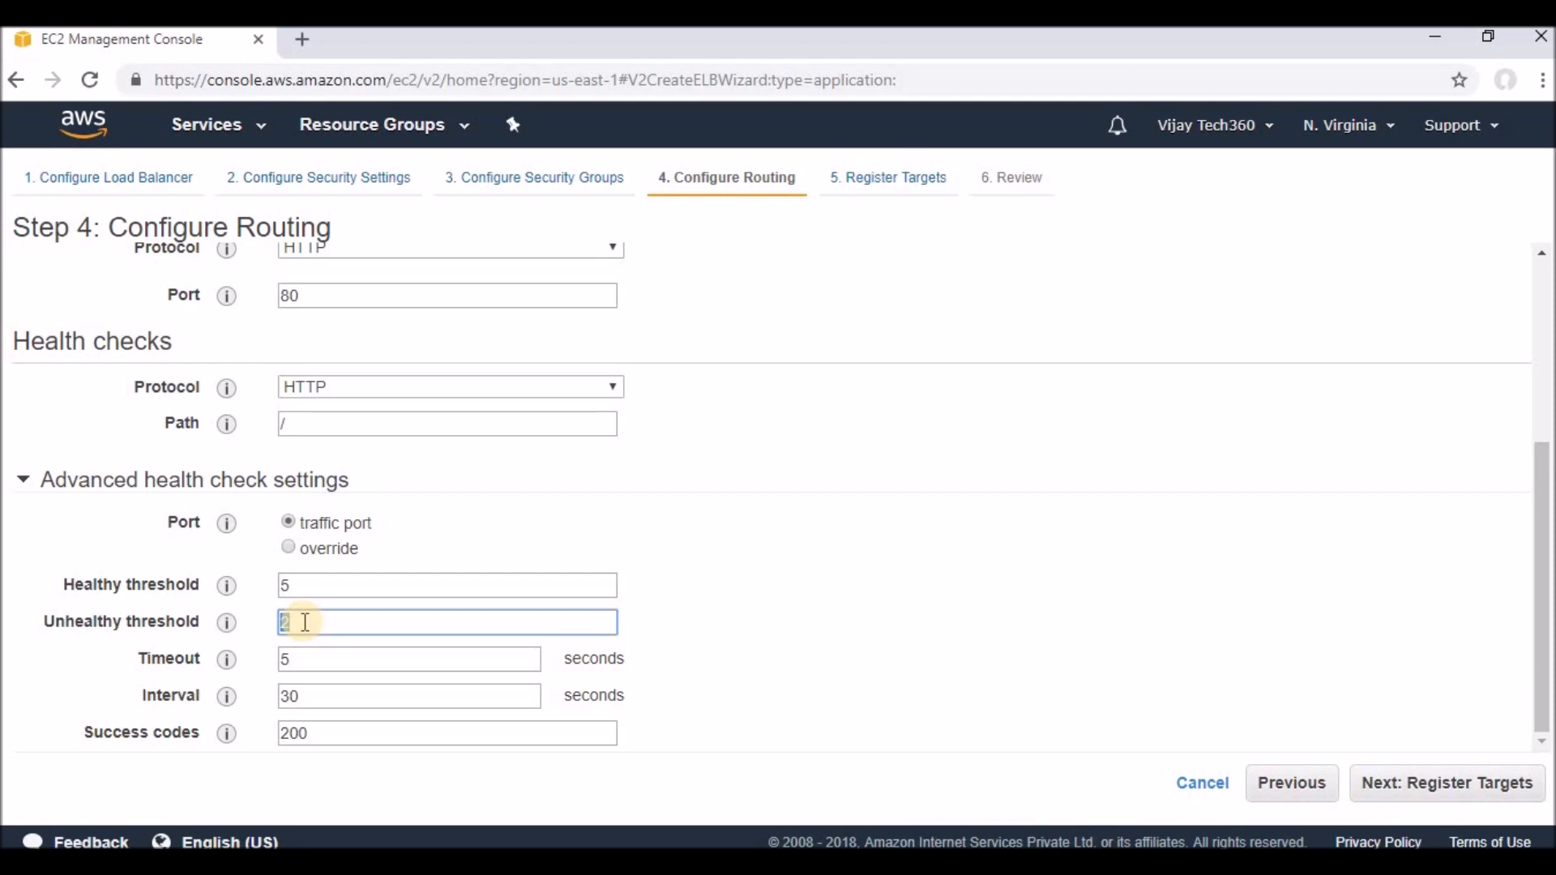
click(305, 658)
double_click(270, 660)
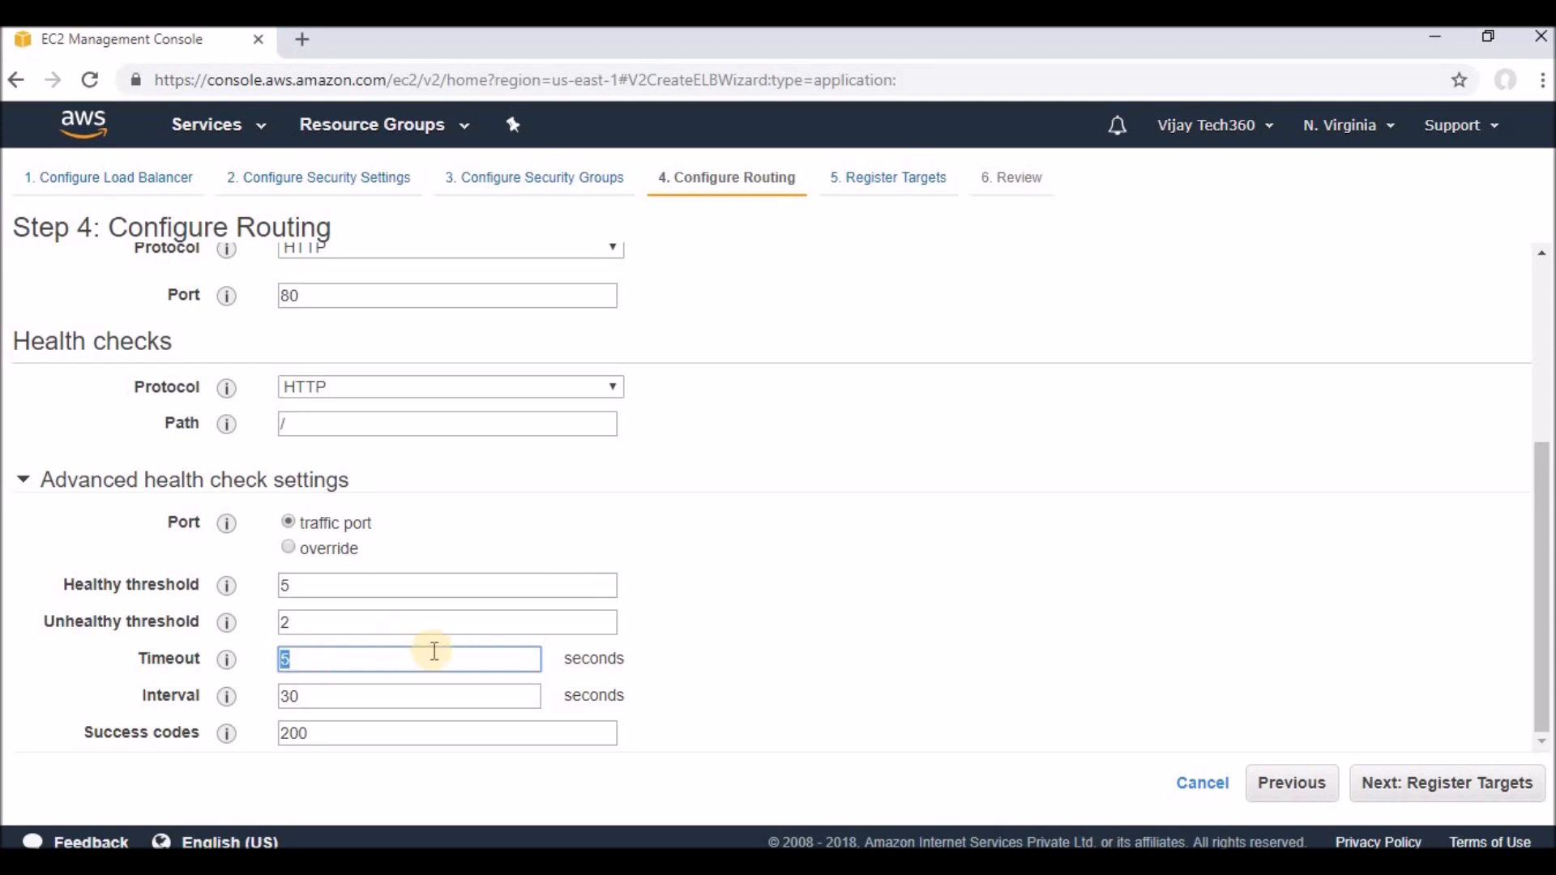
- Set the health check interval to 6 seconds and leave the success codes as they are
double_click(382, 695)
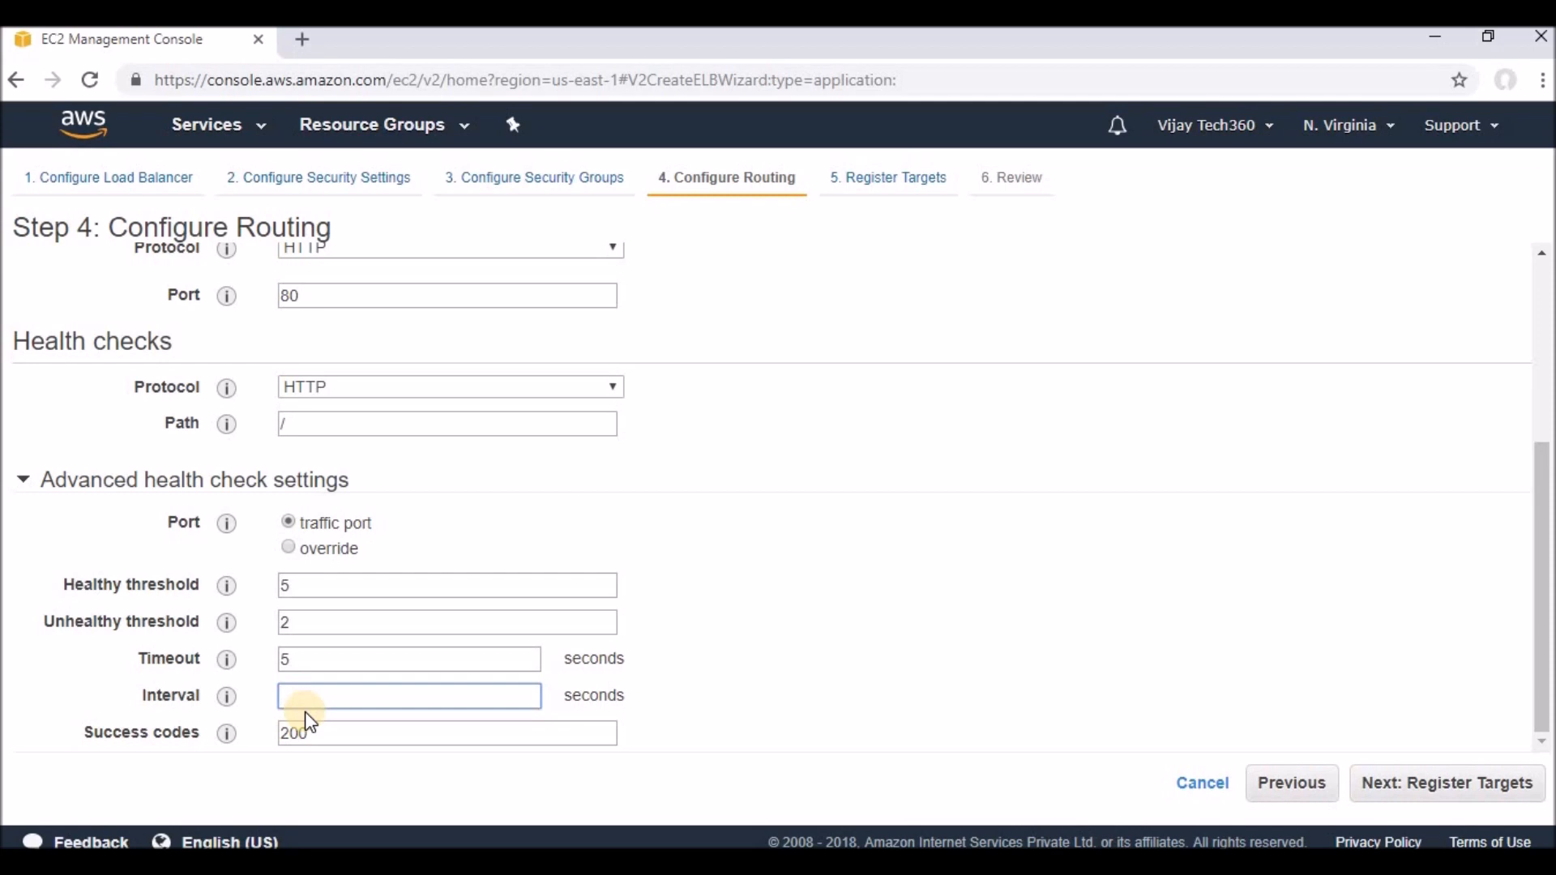
click(163, 695)
drag(164, 696, 240, 696)
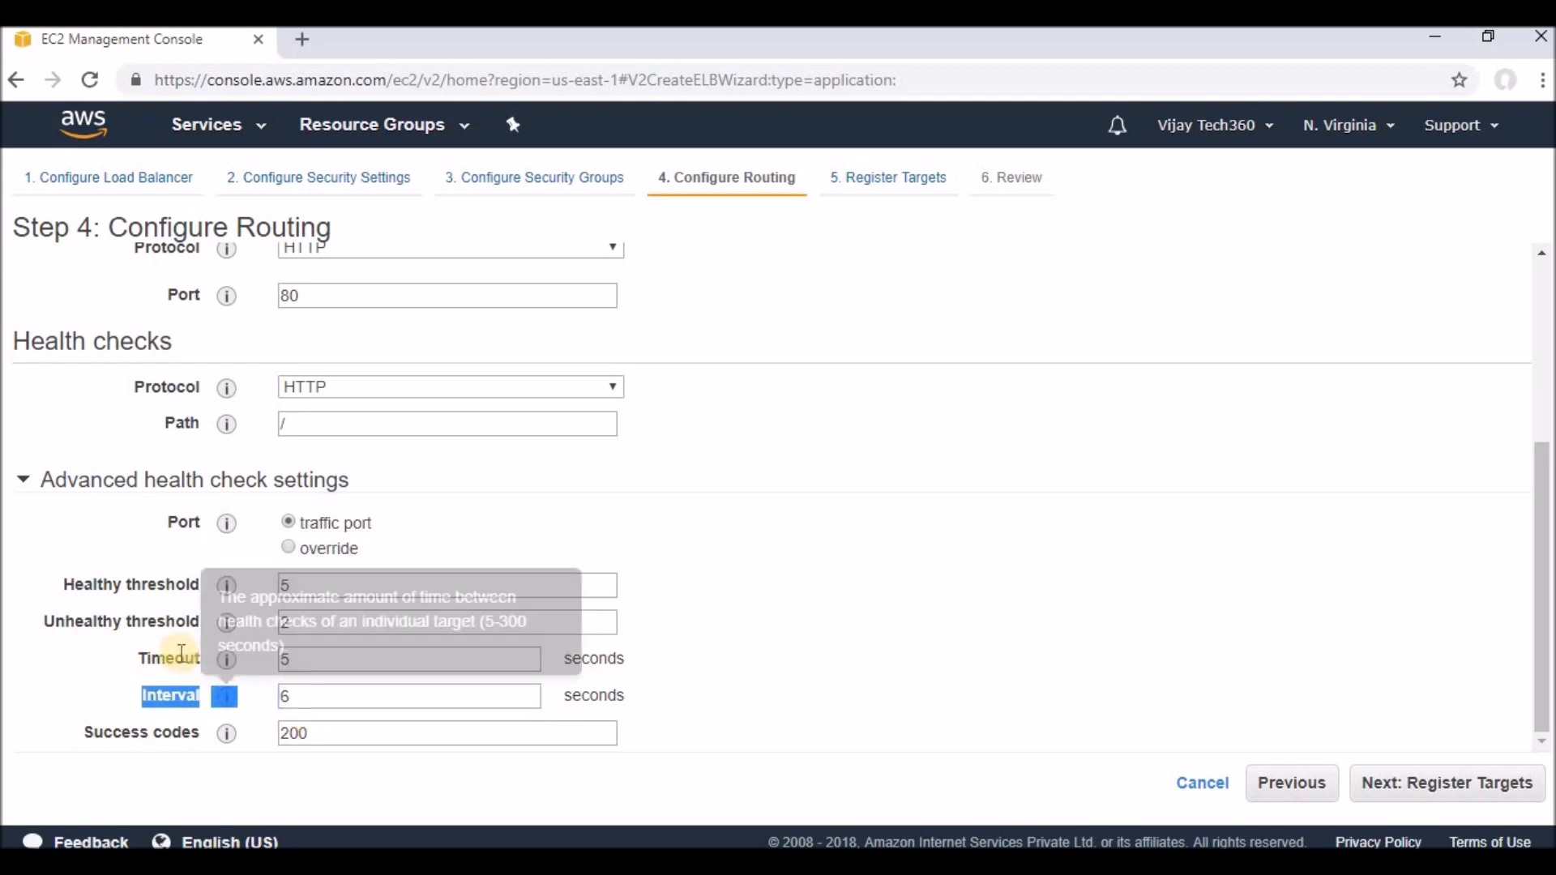
click(366, 735)
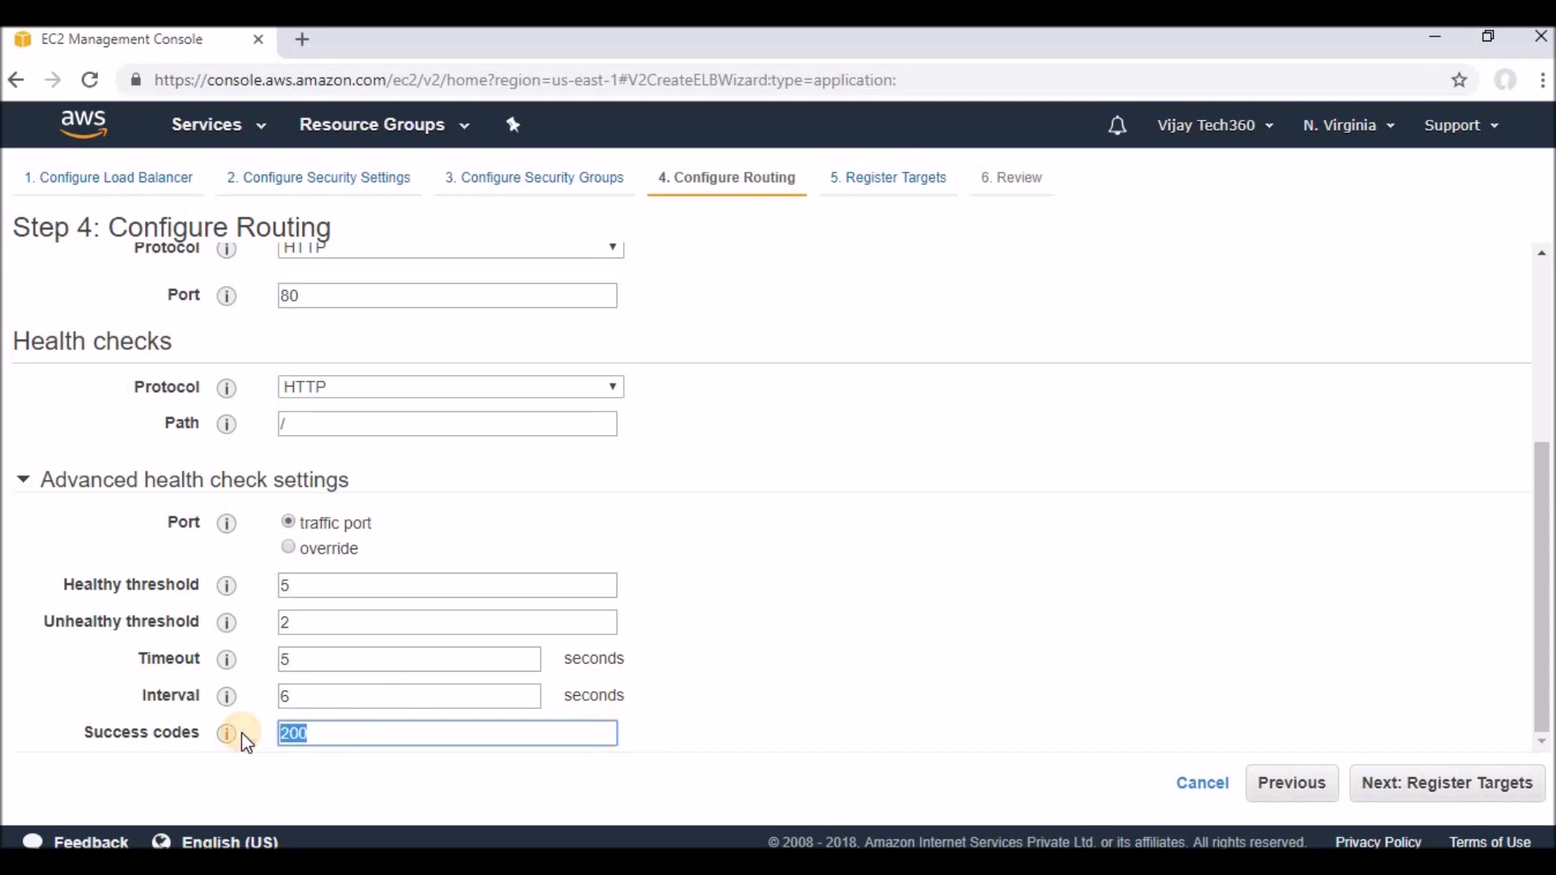
click(1142, 624)
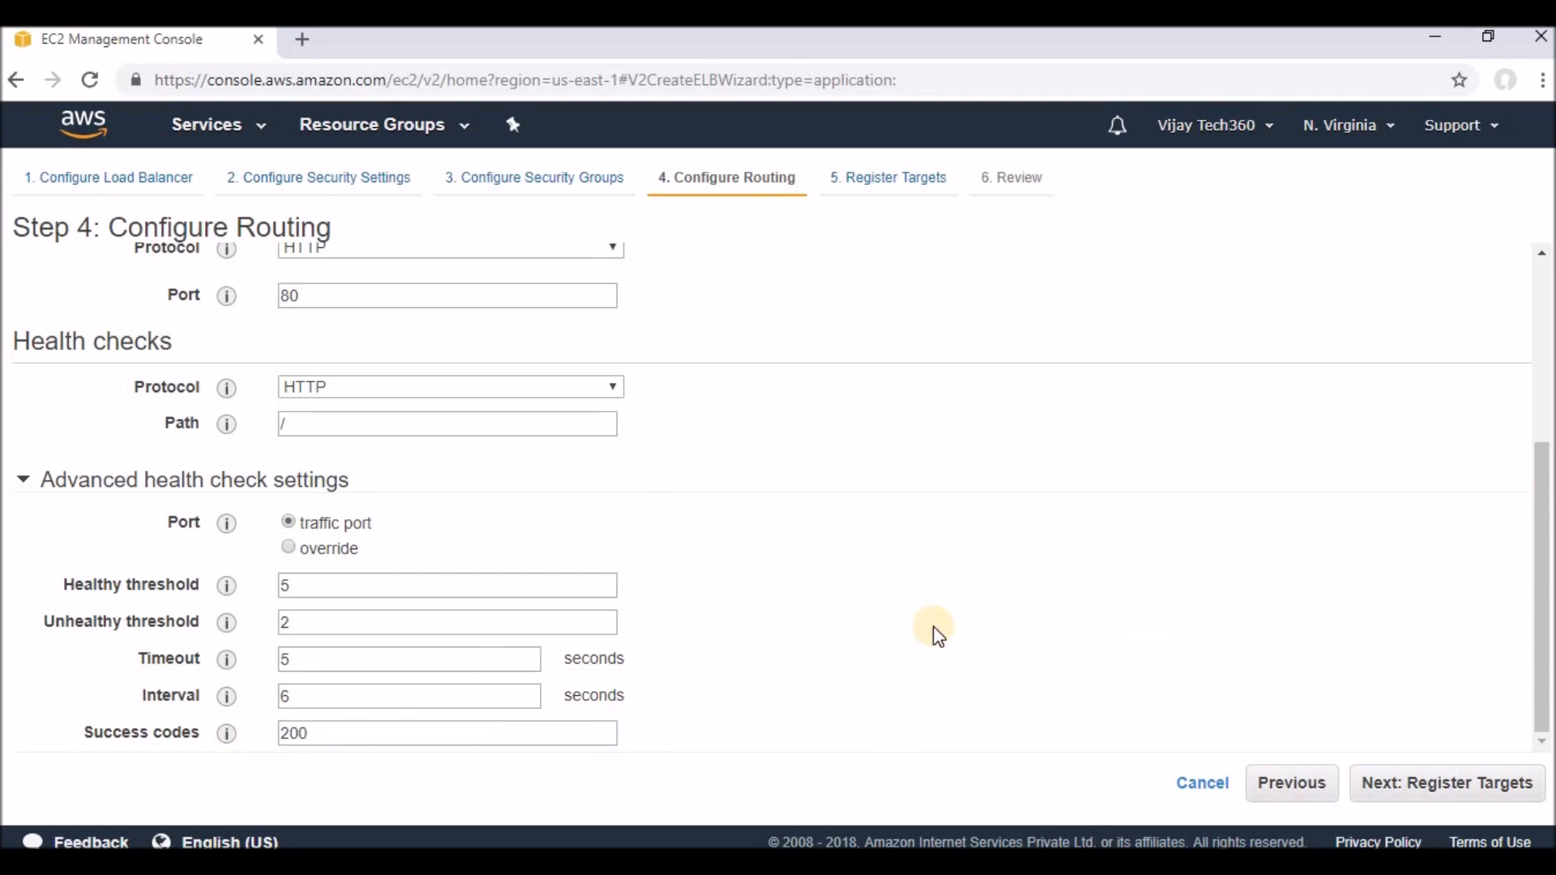
- Proceed to target registration and continue to the review without registering any instances
click(1432, 802)
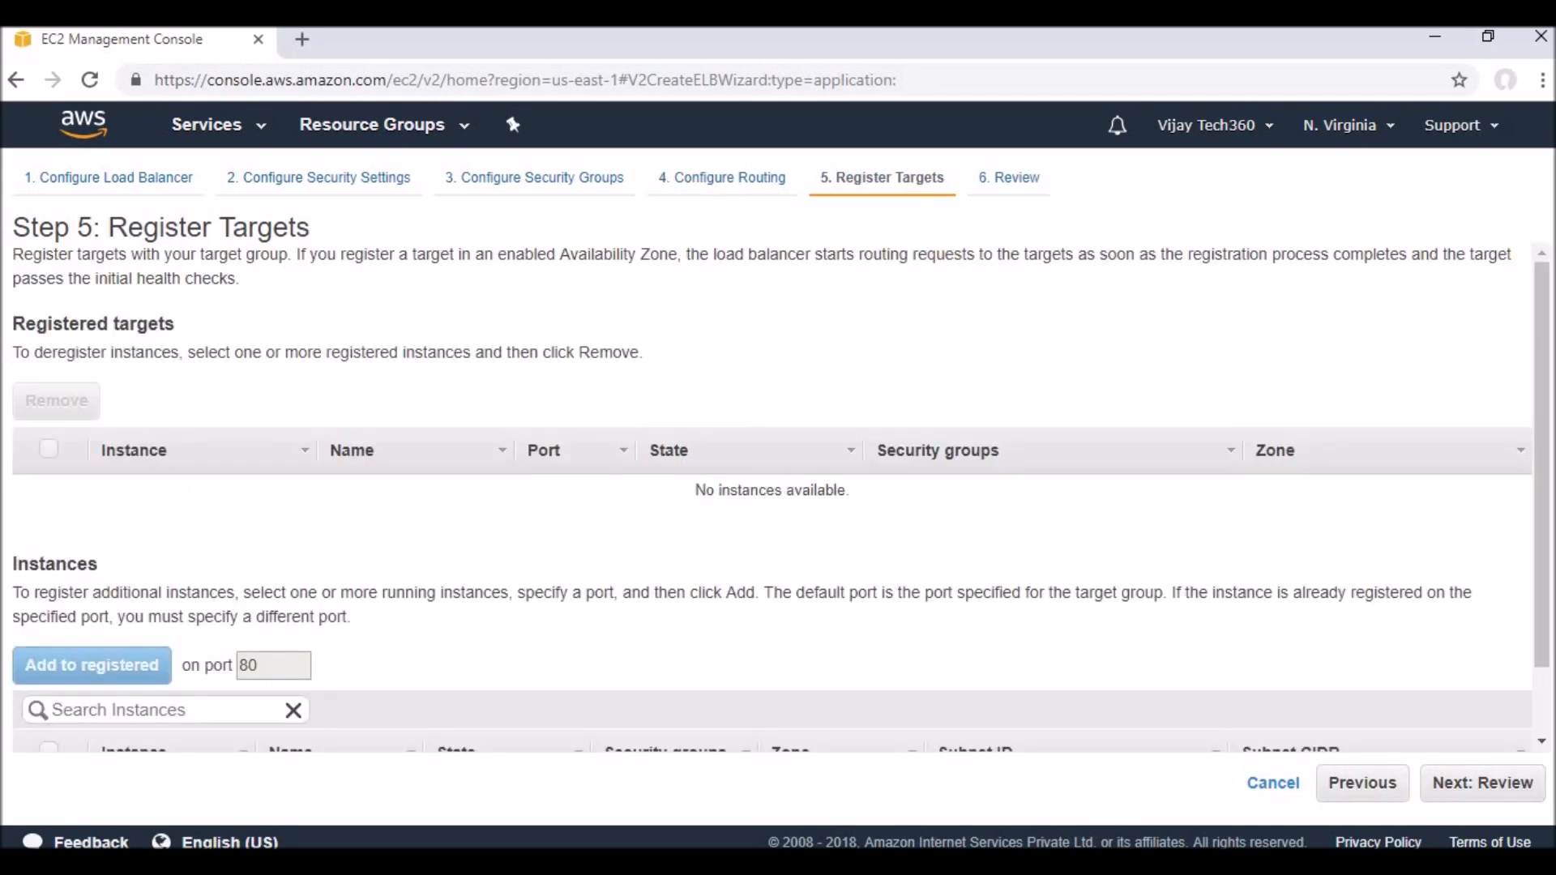
drag(1549, 329, 1487, 669)
drag(1544, 521, 1546, 407)
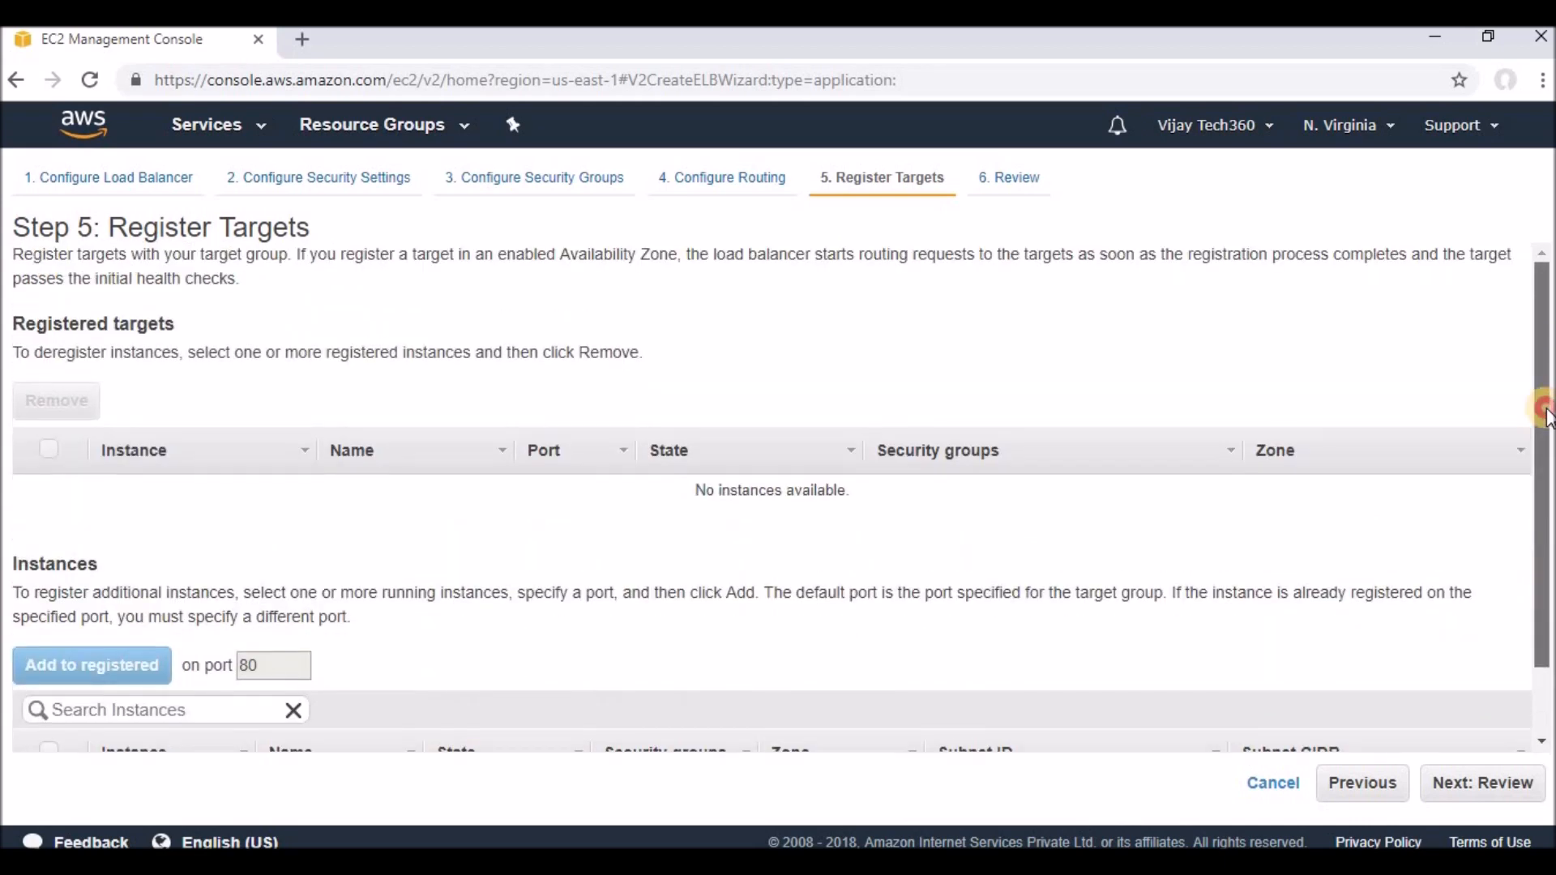
drag(1539, 535, 1521, 659)
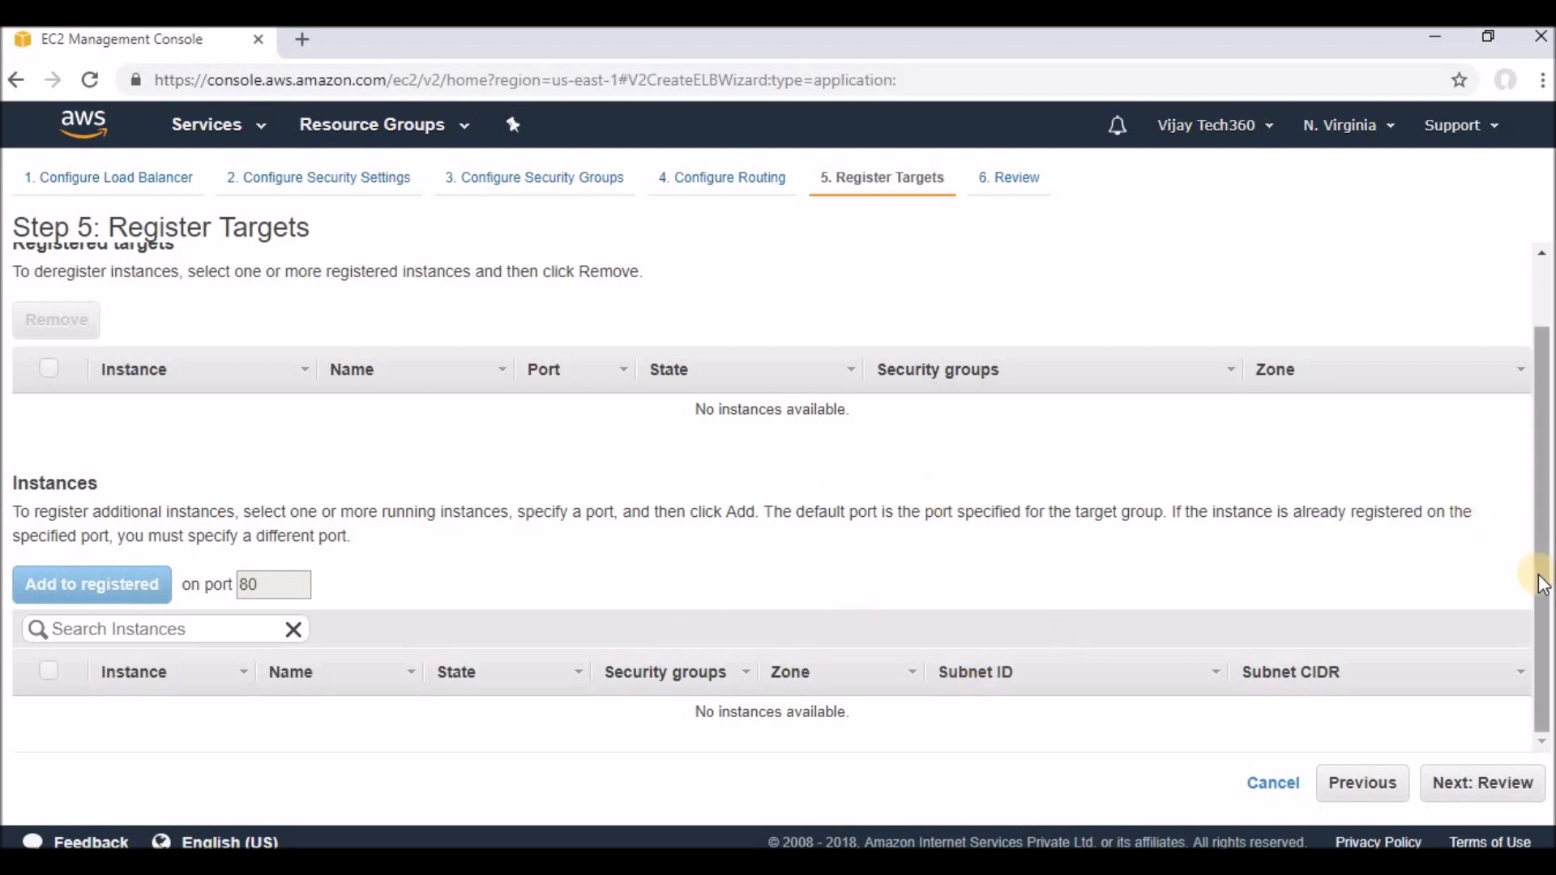
drag(1548, 441, 1546, 380)
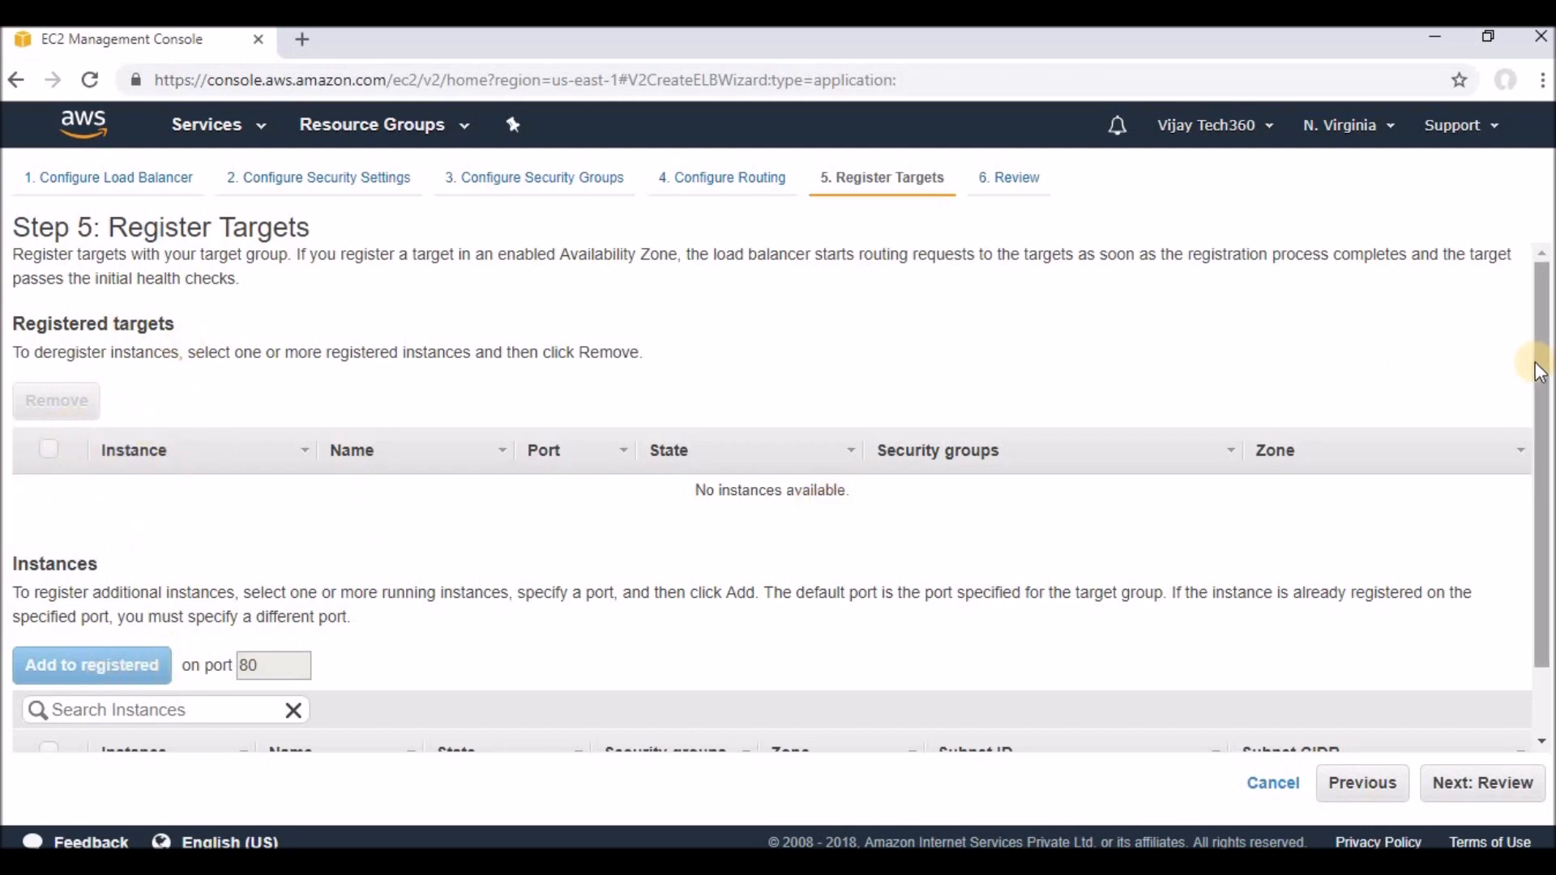
drag(1540, 374, 1534, 538)
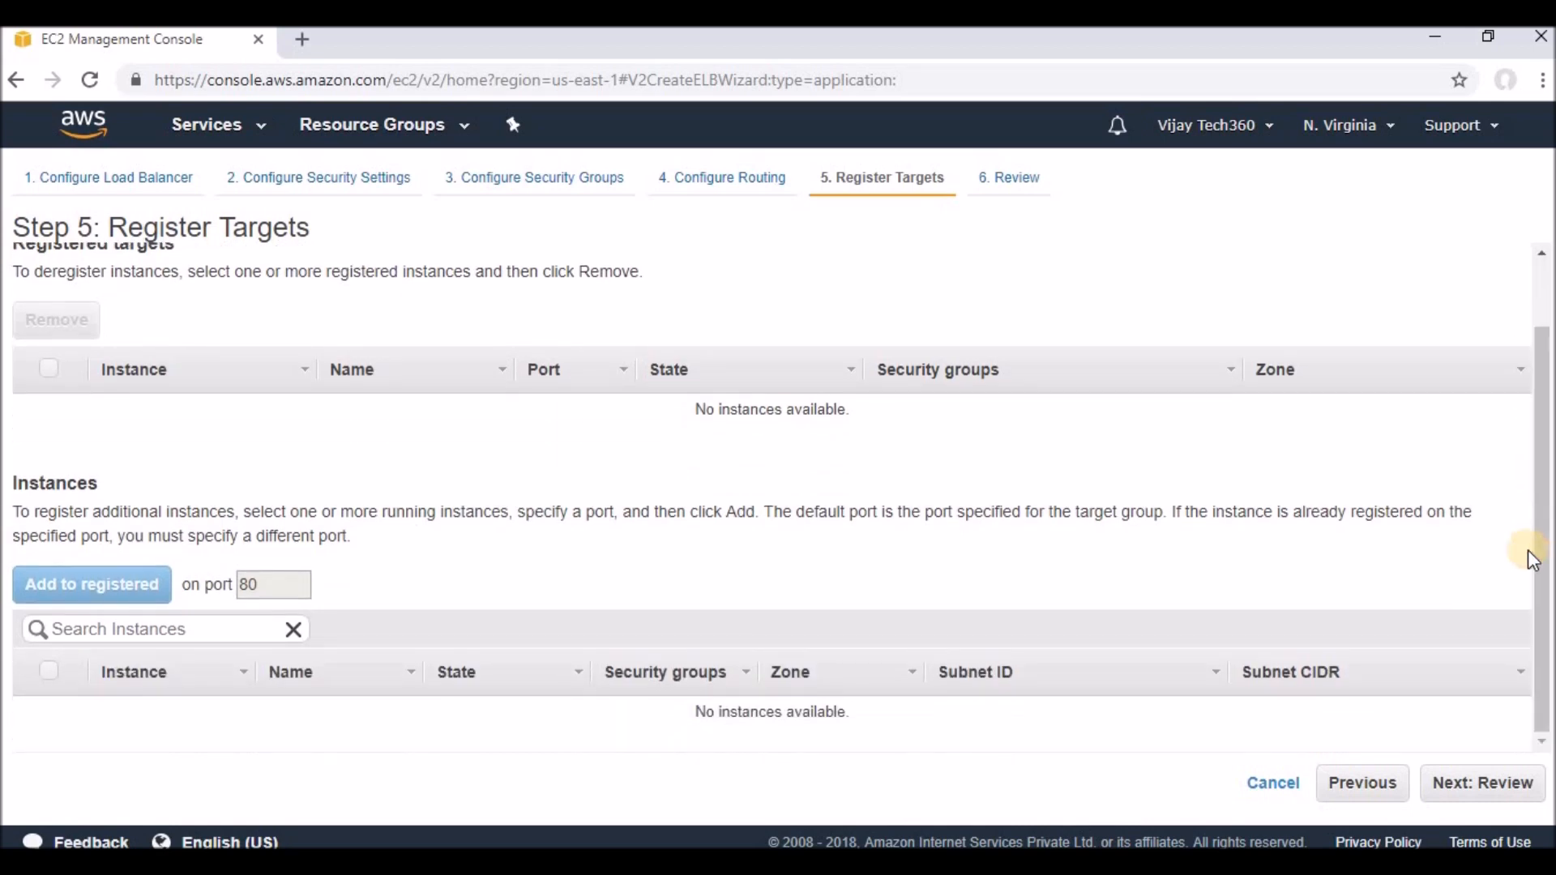
click(1490, 766)
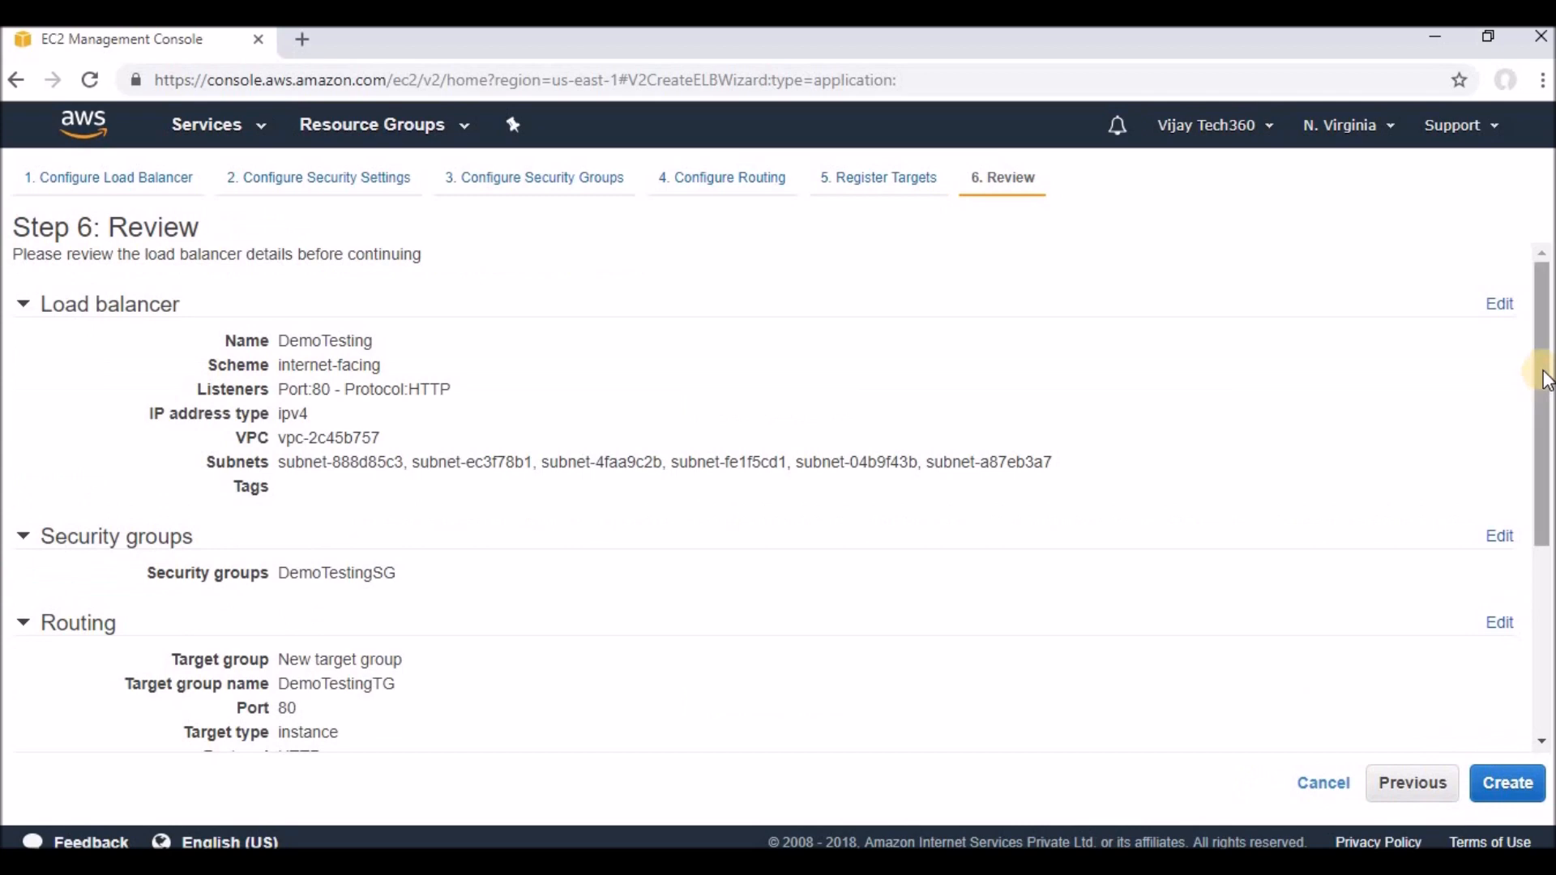
- Review the load balancer, security group and routing details and create the load balancer
mouse_move(1544, 430)
mouse_down()
mouse_move(1537, 672)
mouse_move(1529, 412)
mouse_up()
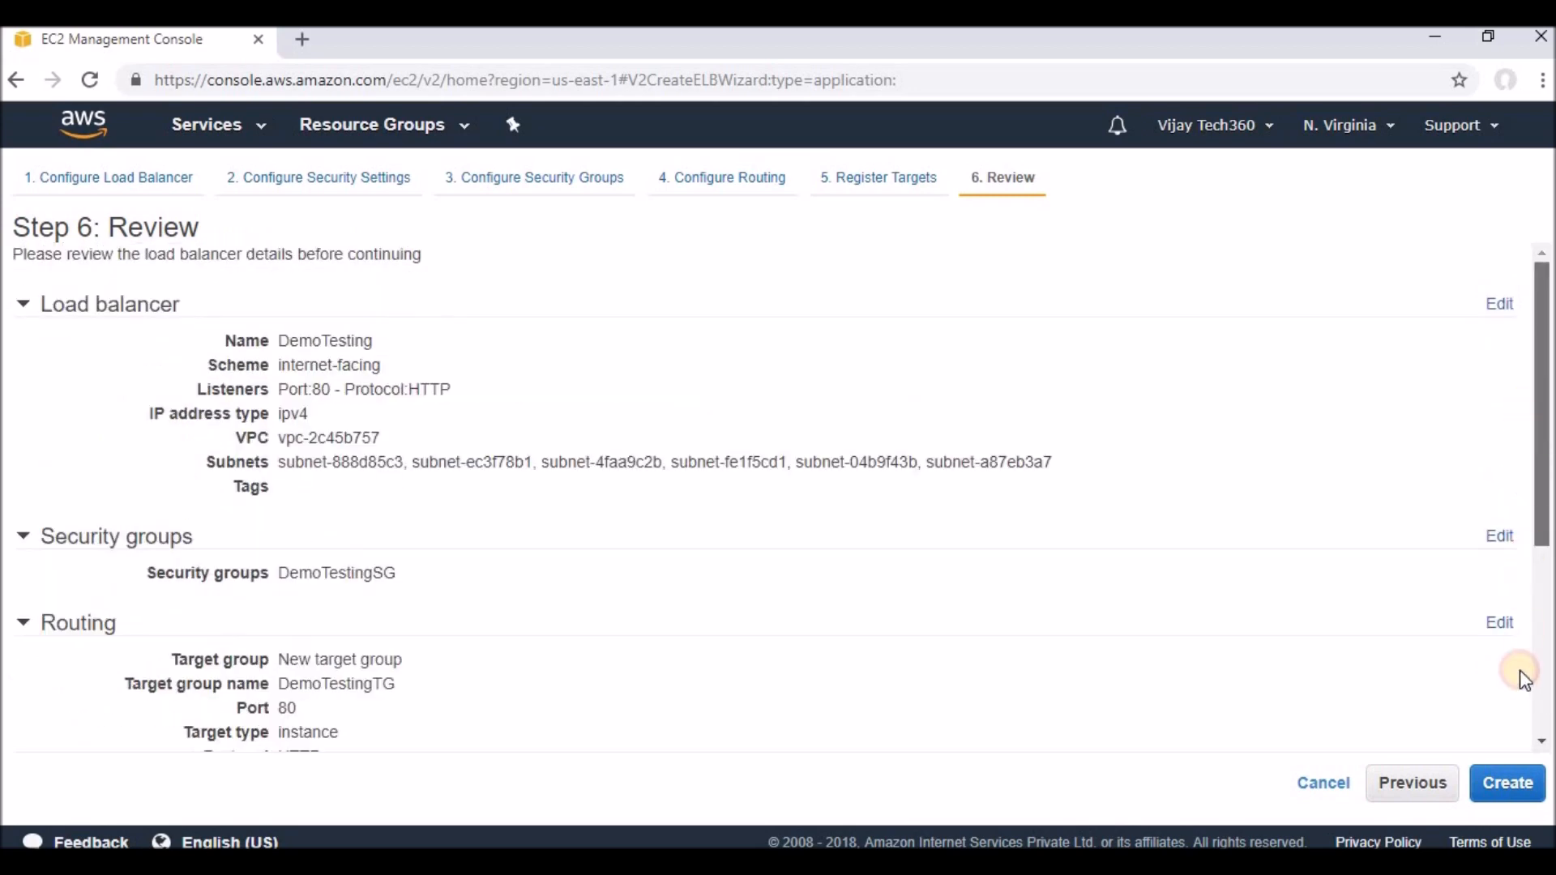
click(1517, 720)
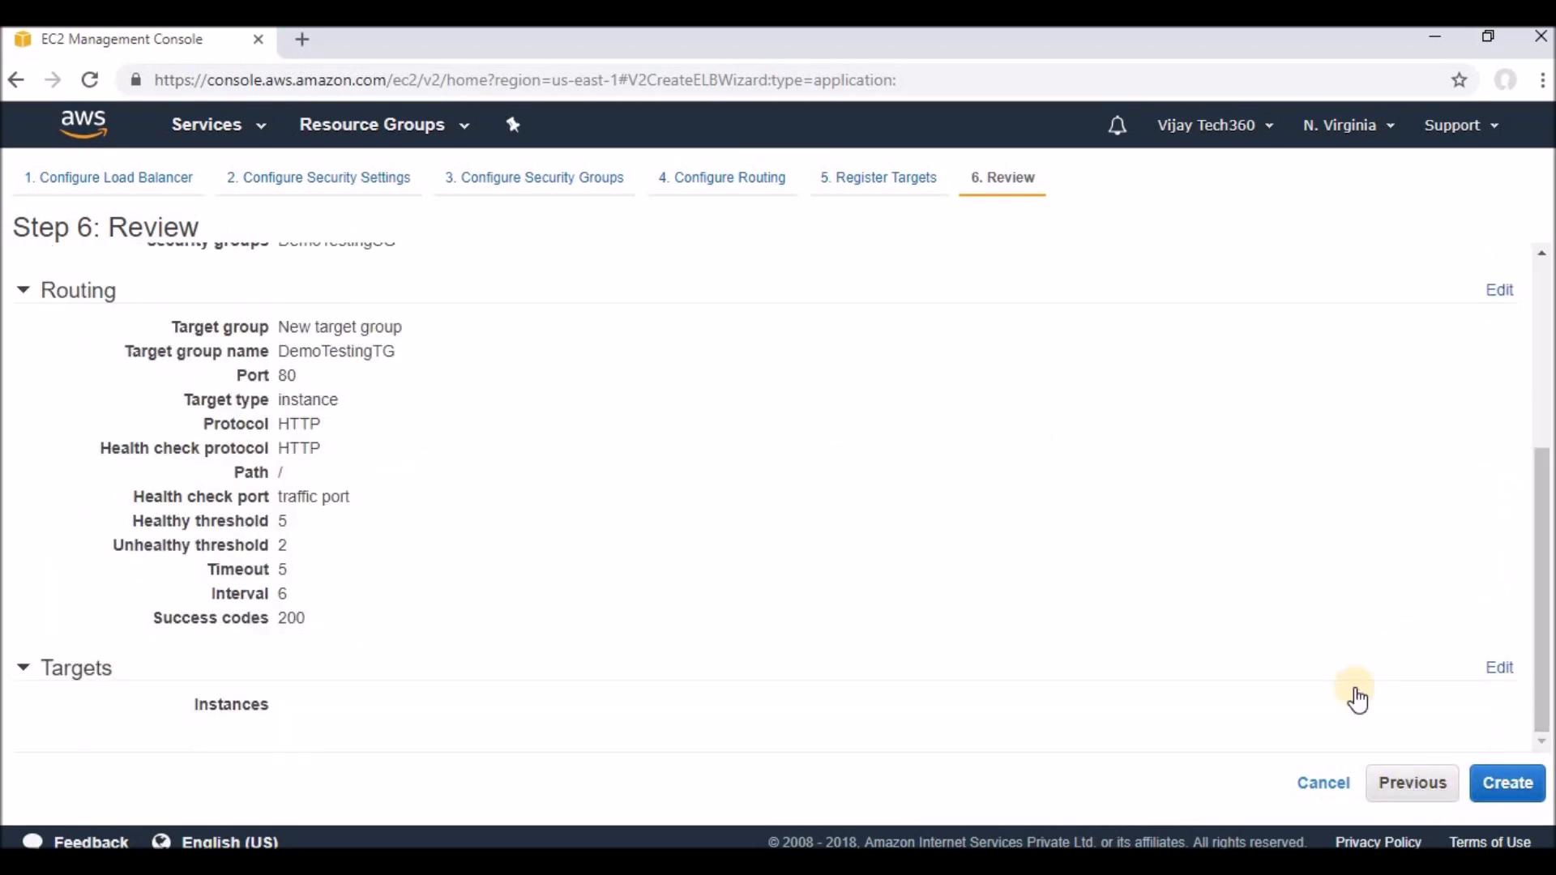
click(1509, 783)
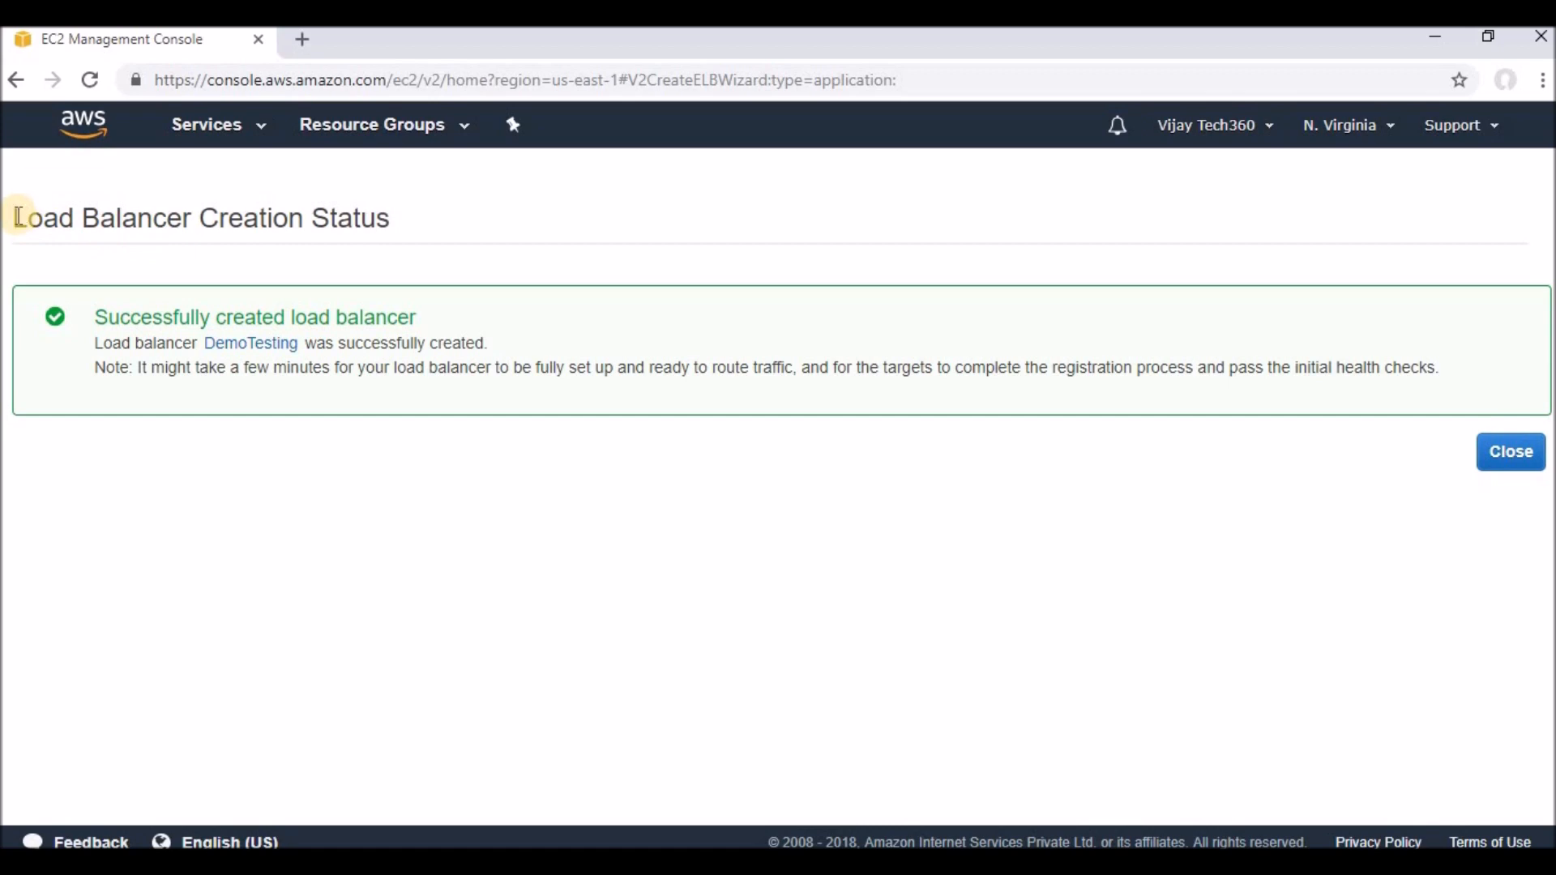
drag(13, 219, 405, 236)
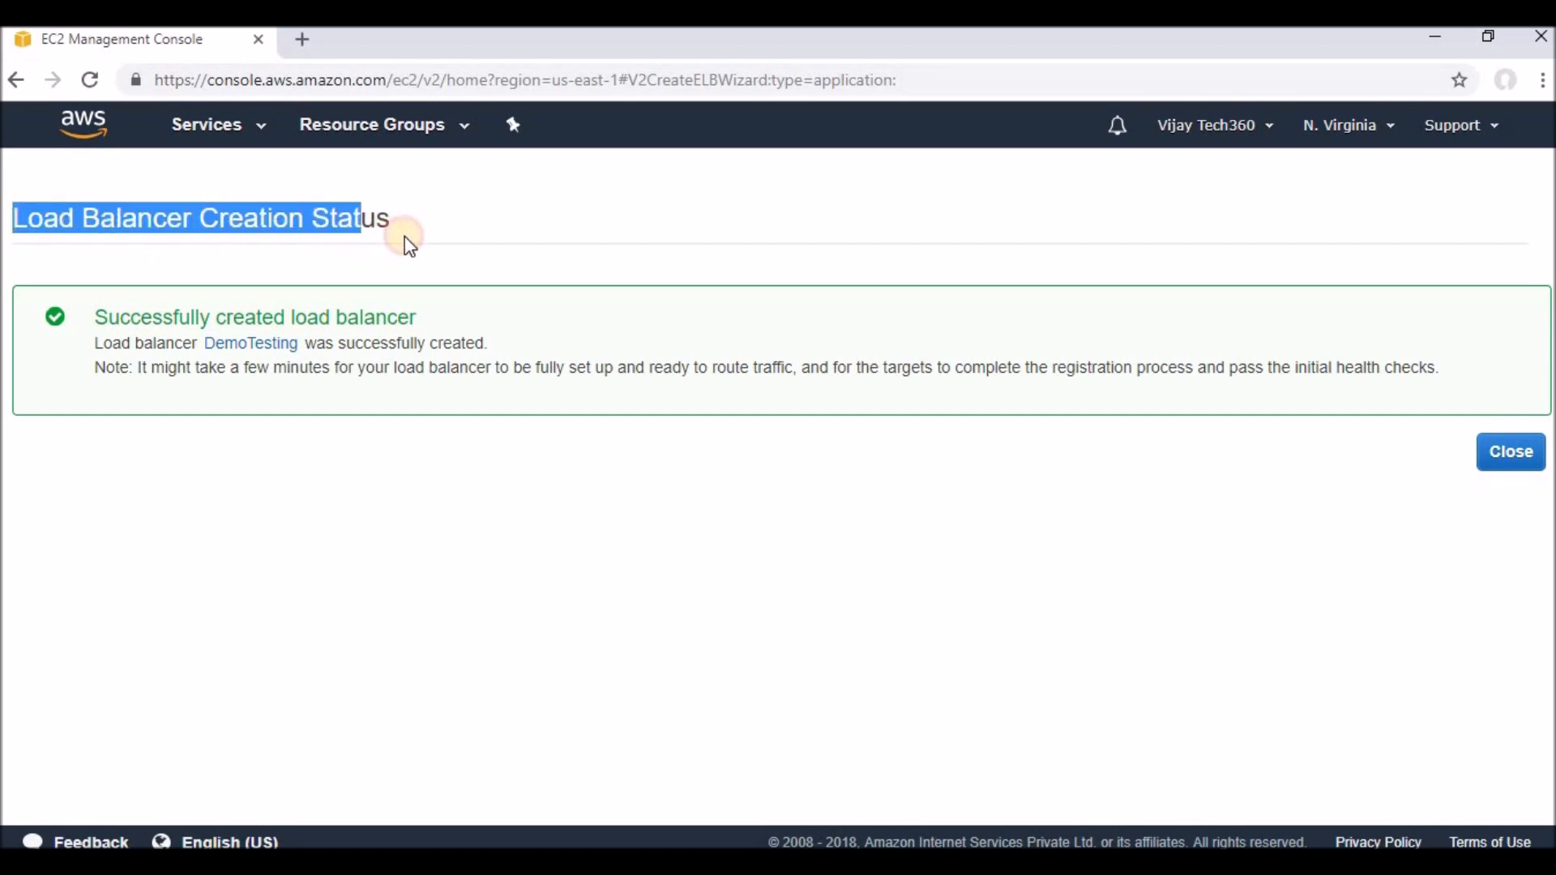
- Open the DemoTesting load balancer's details and examine its state and ARN in the basic configuration
click(263, 357)
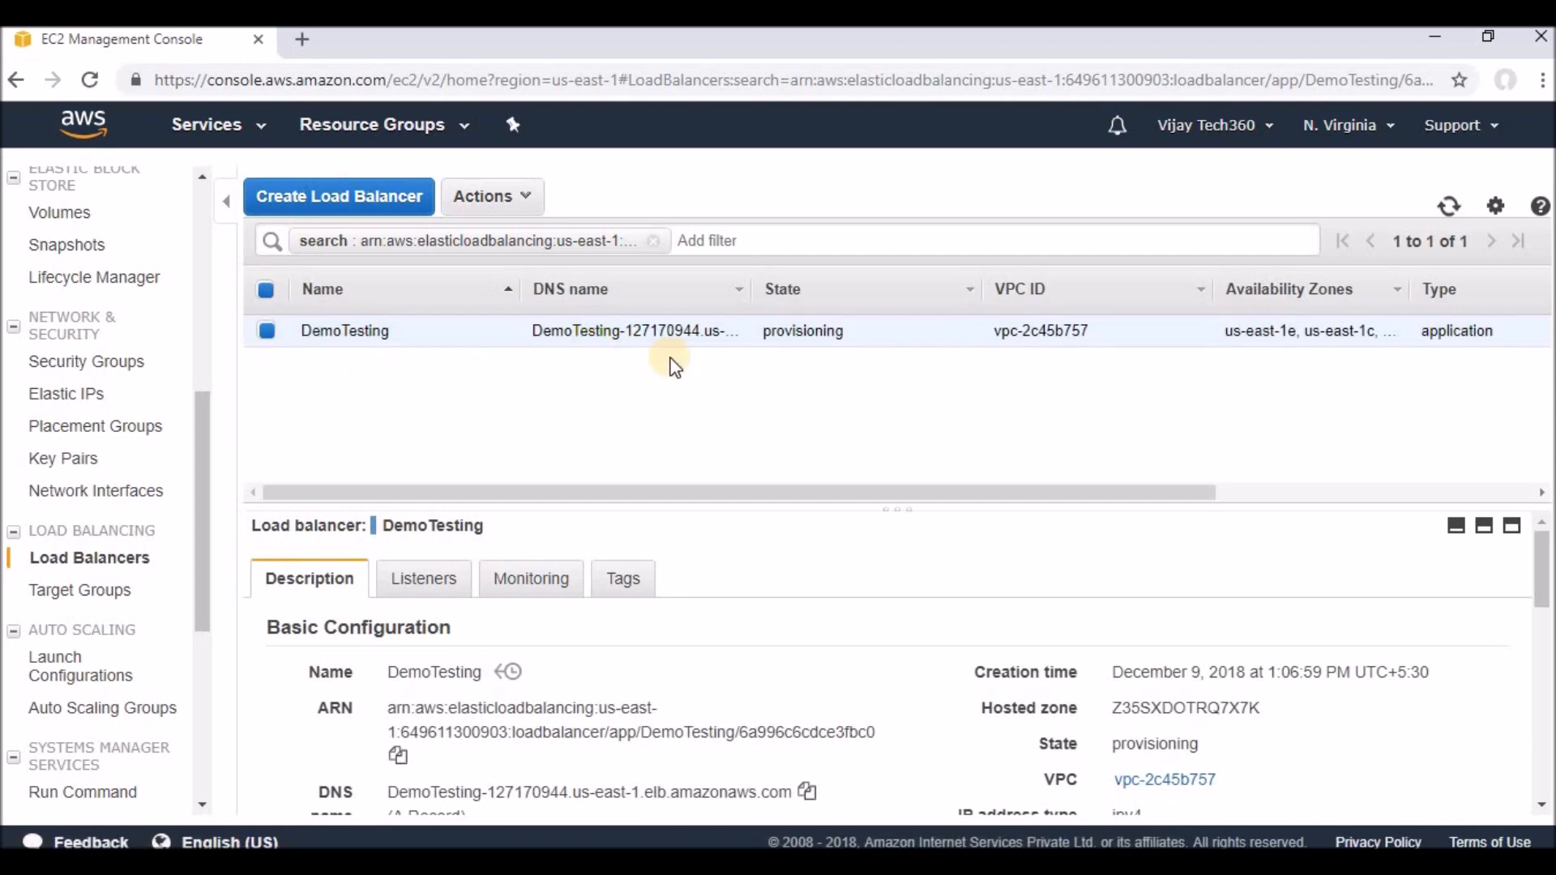
drag(960, 504, 956, 395)
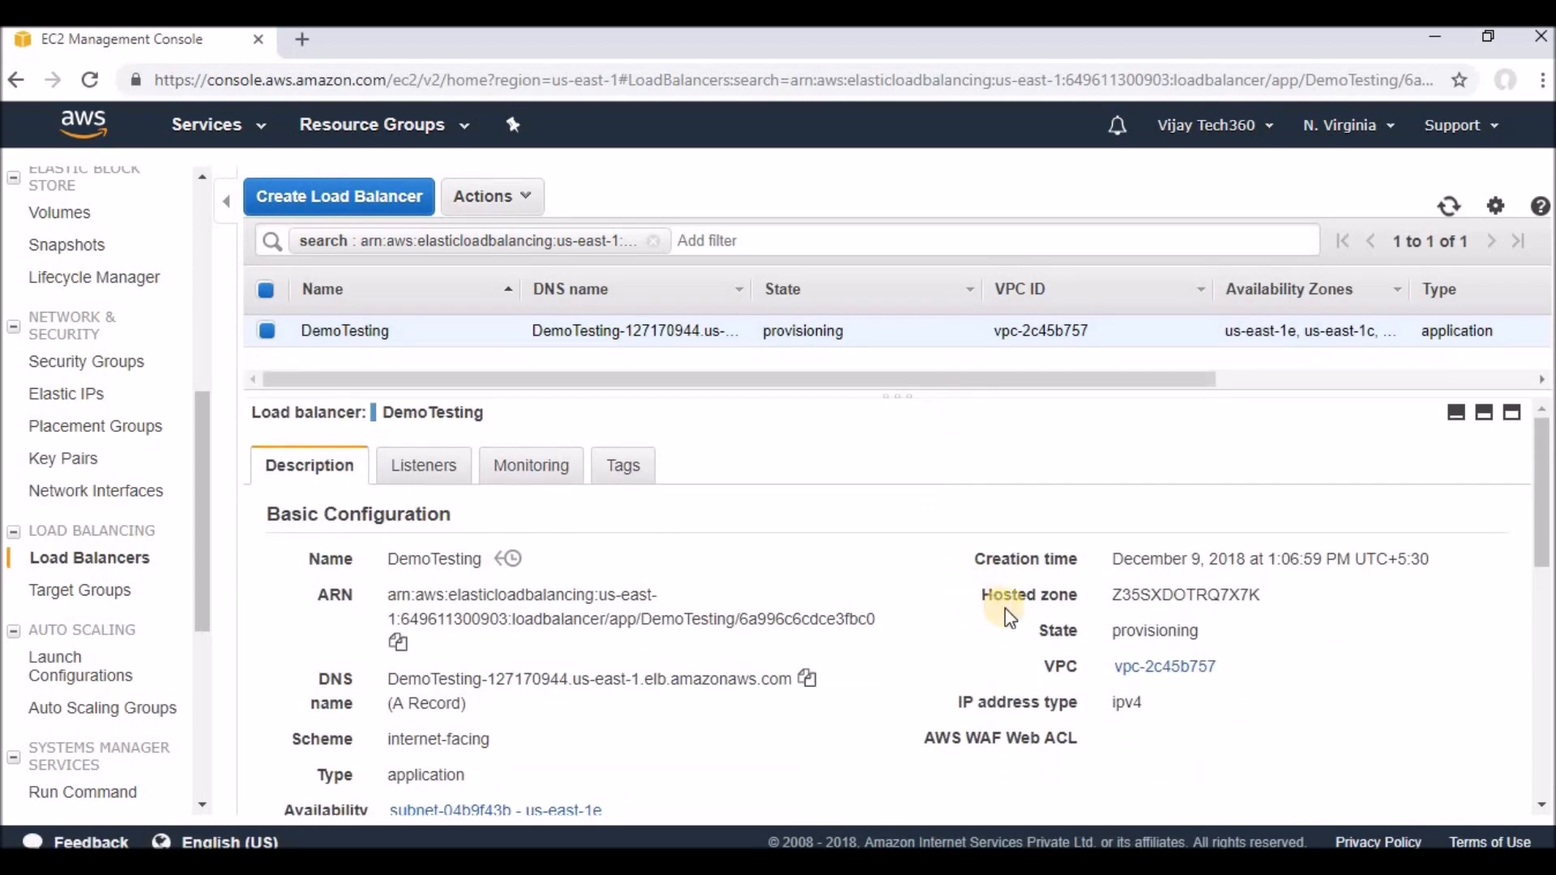
drag(1033, 631, 1188, 631)
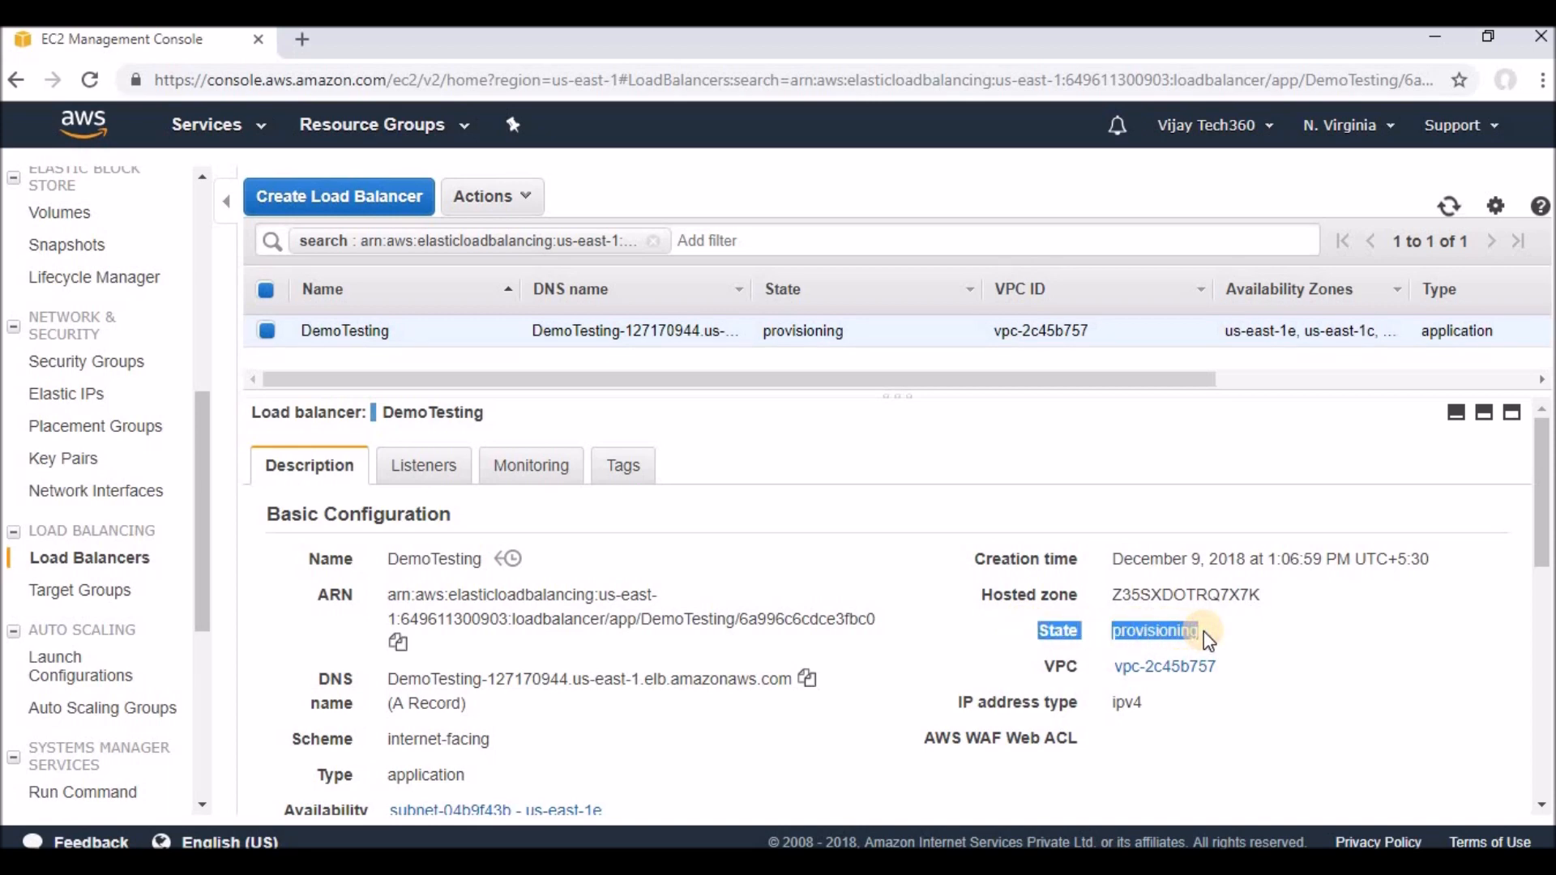
click(1249, 622)
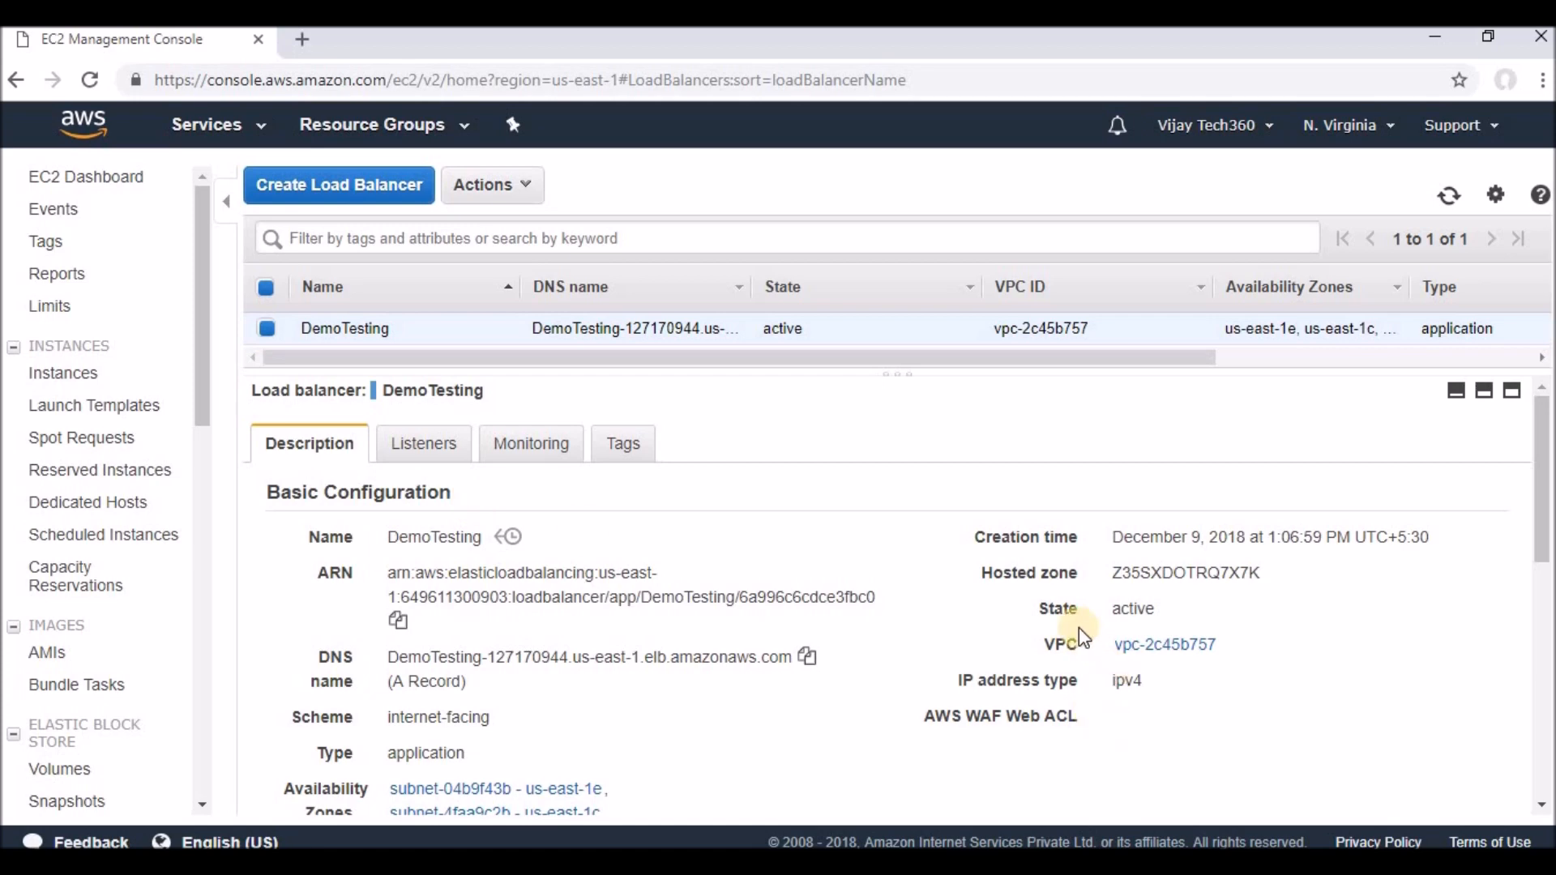
drag(1157, 609, 1113, 611)
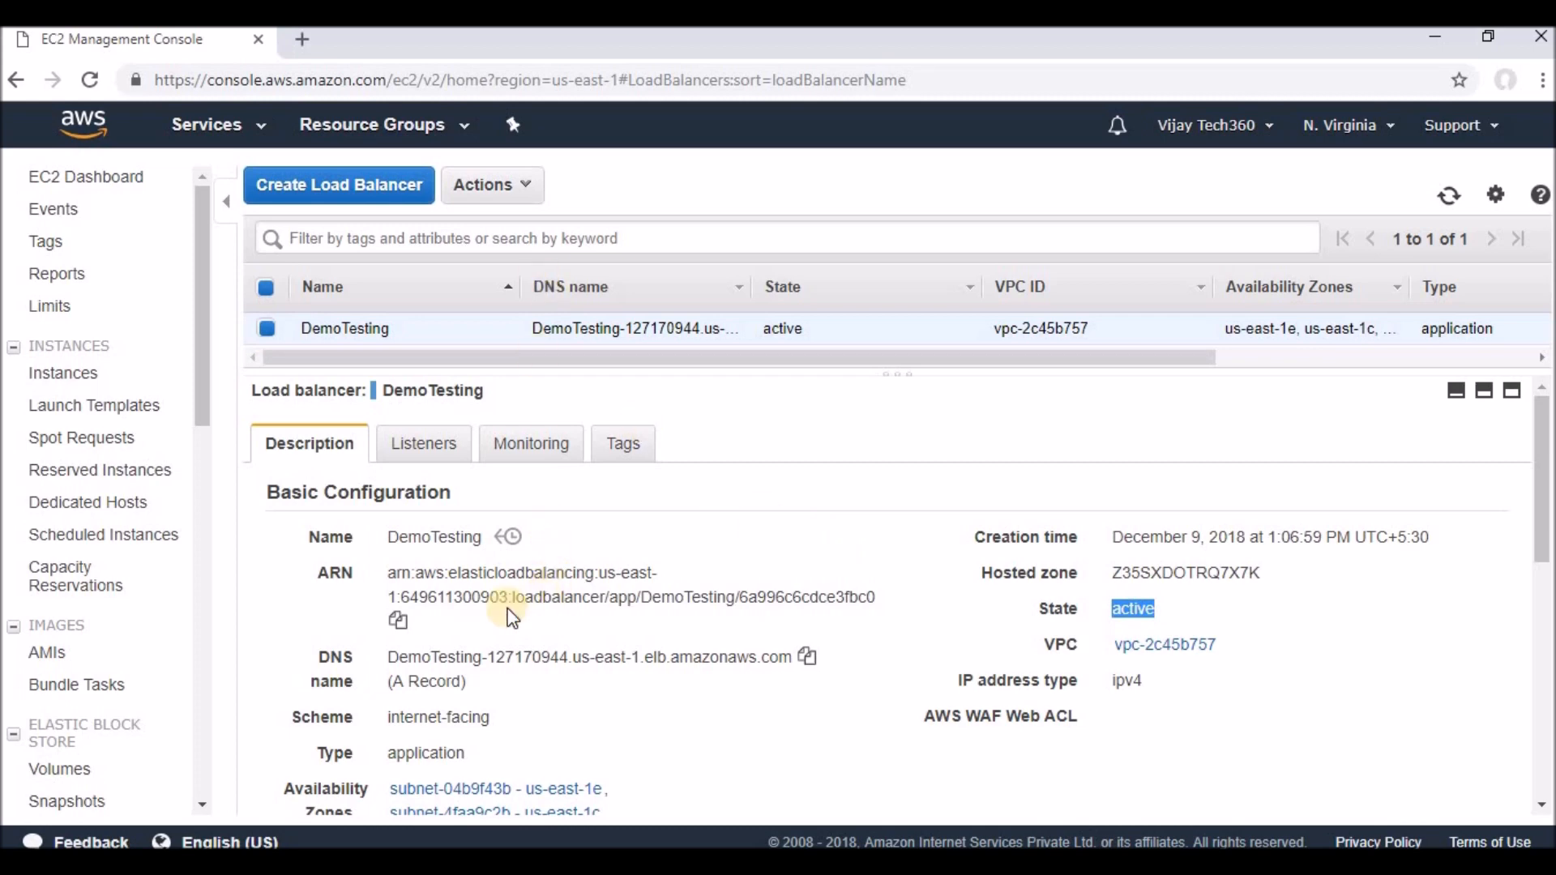
click(360, 572)
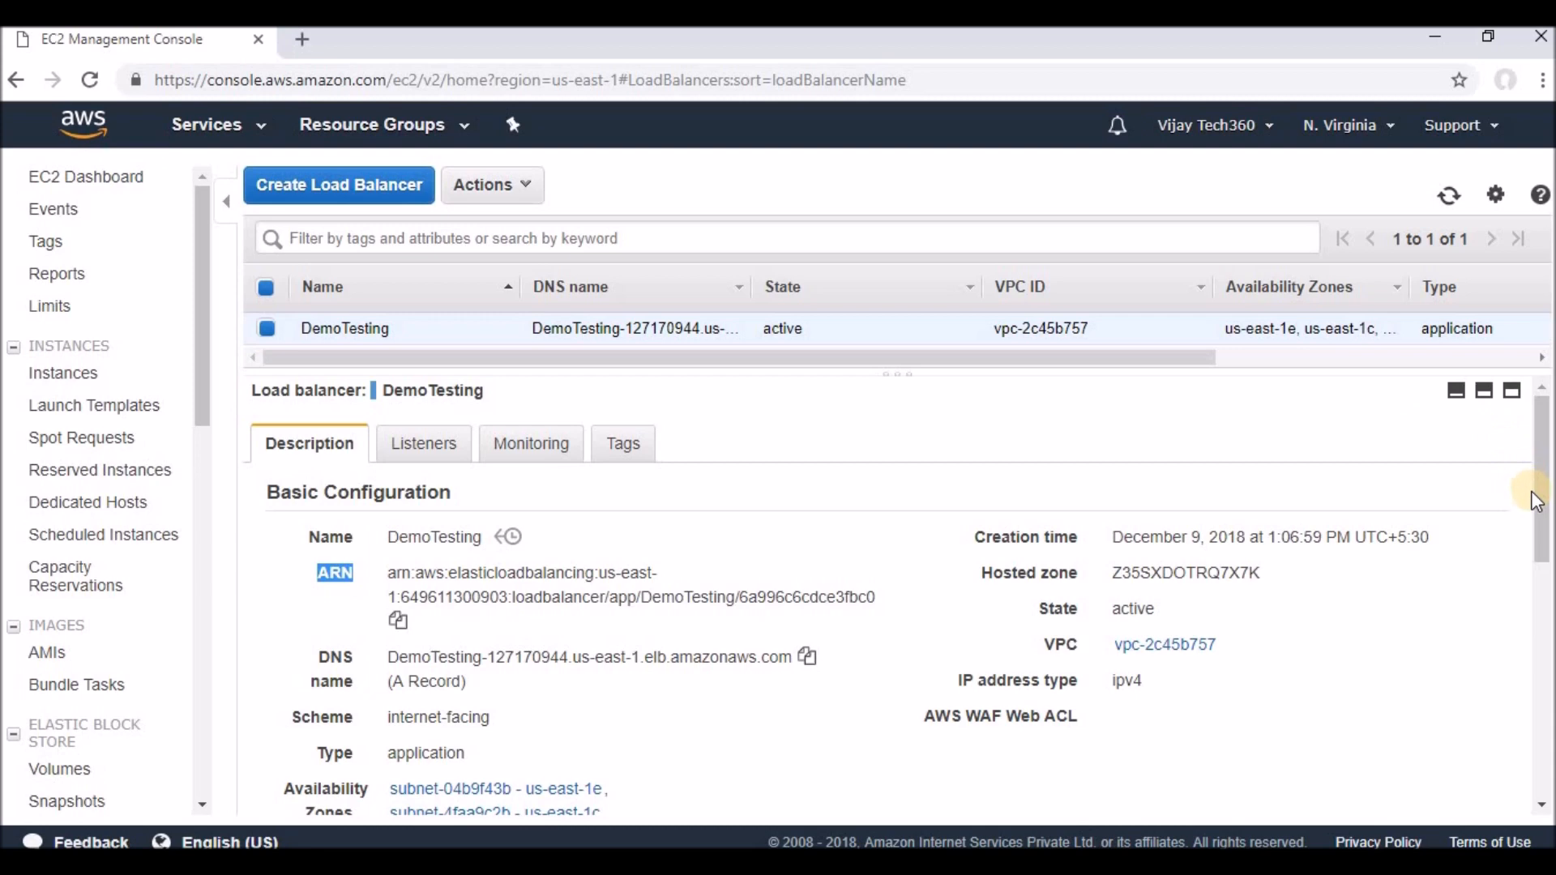
- Copy the DNS name of the DemoTesting load balancer
scroll(1535, 518, down, 2)
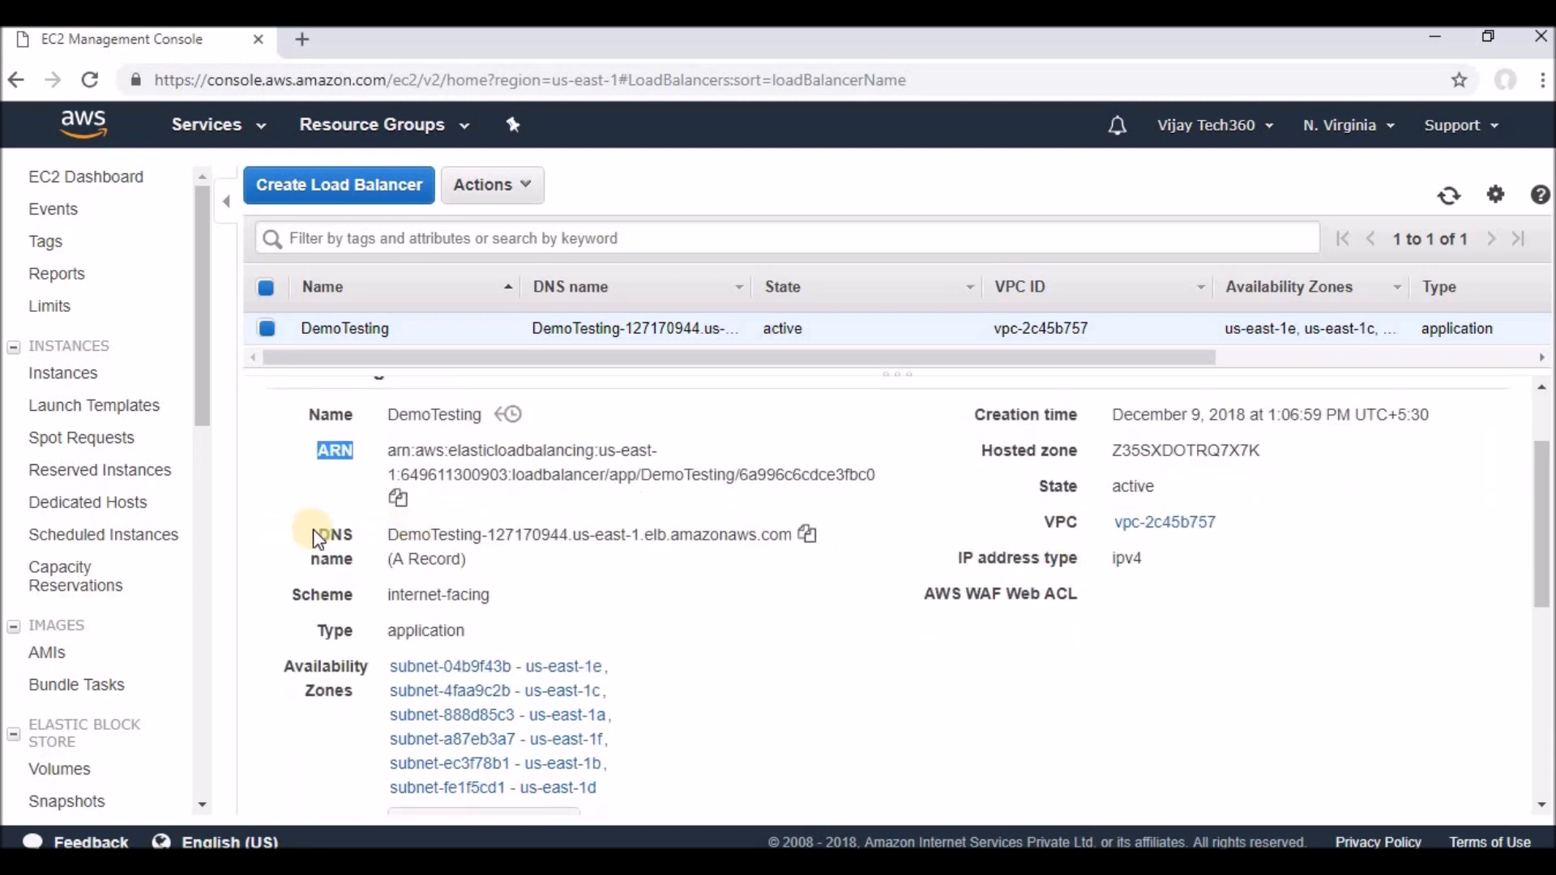
drag(323, 533, 368, 556)
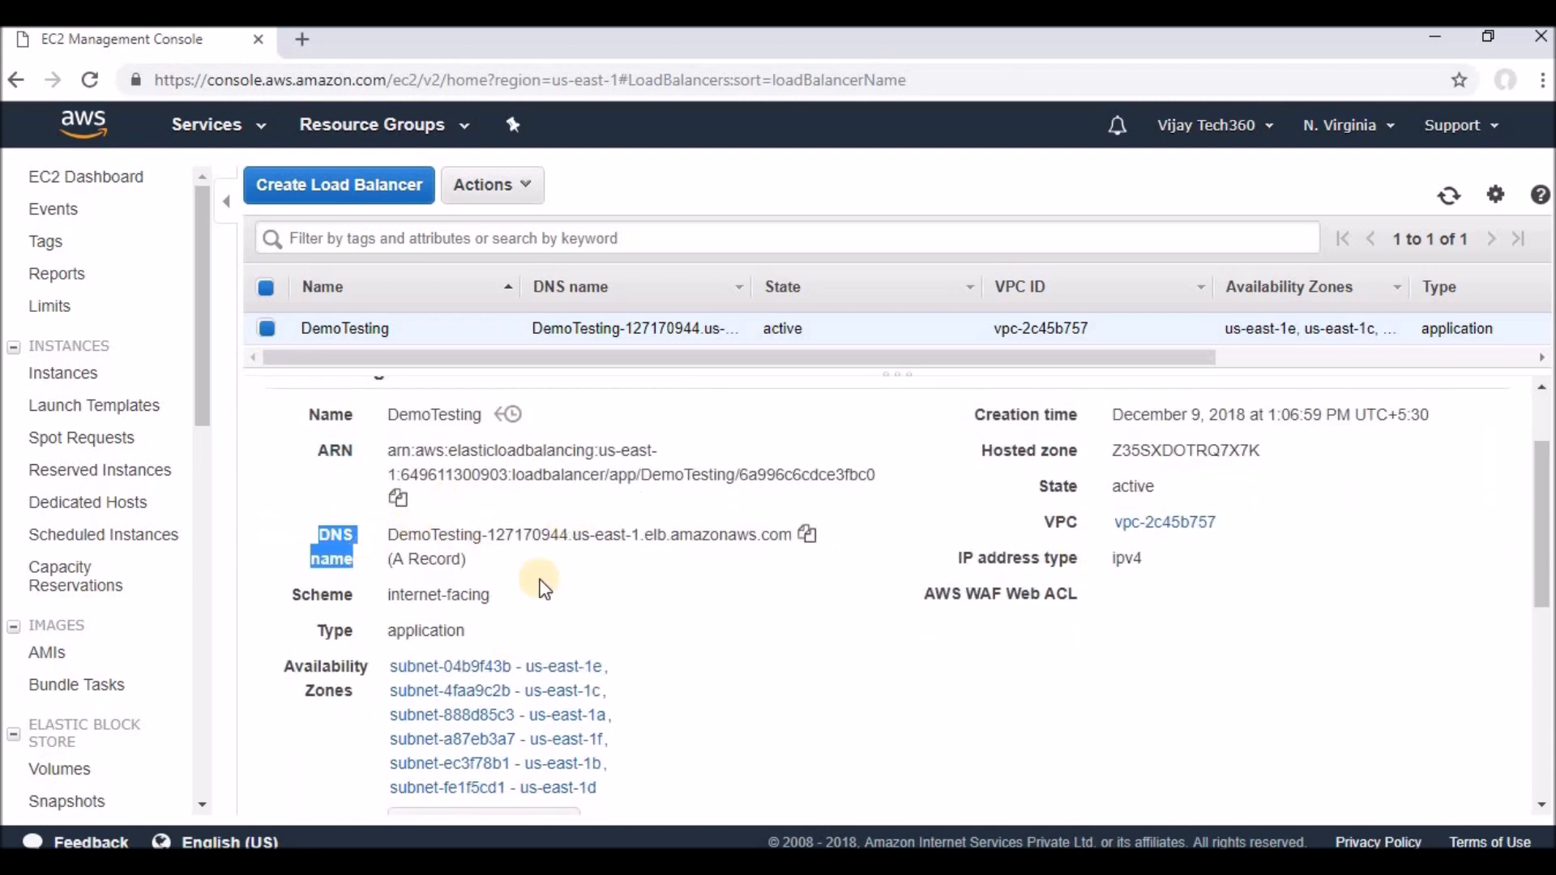
click(809, 536)
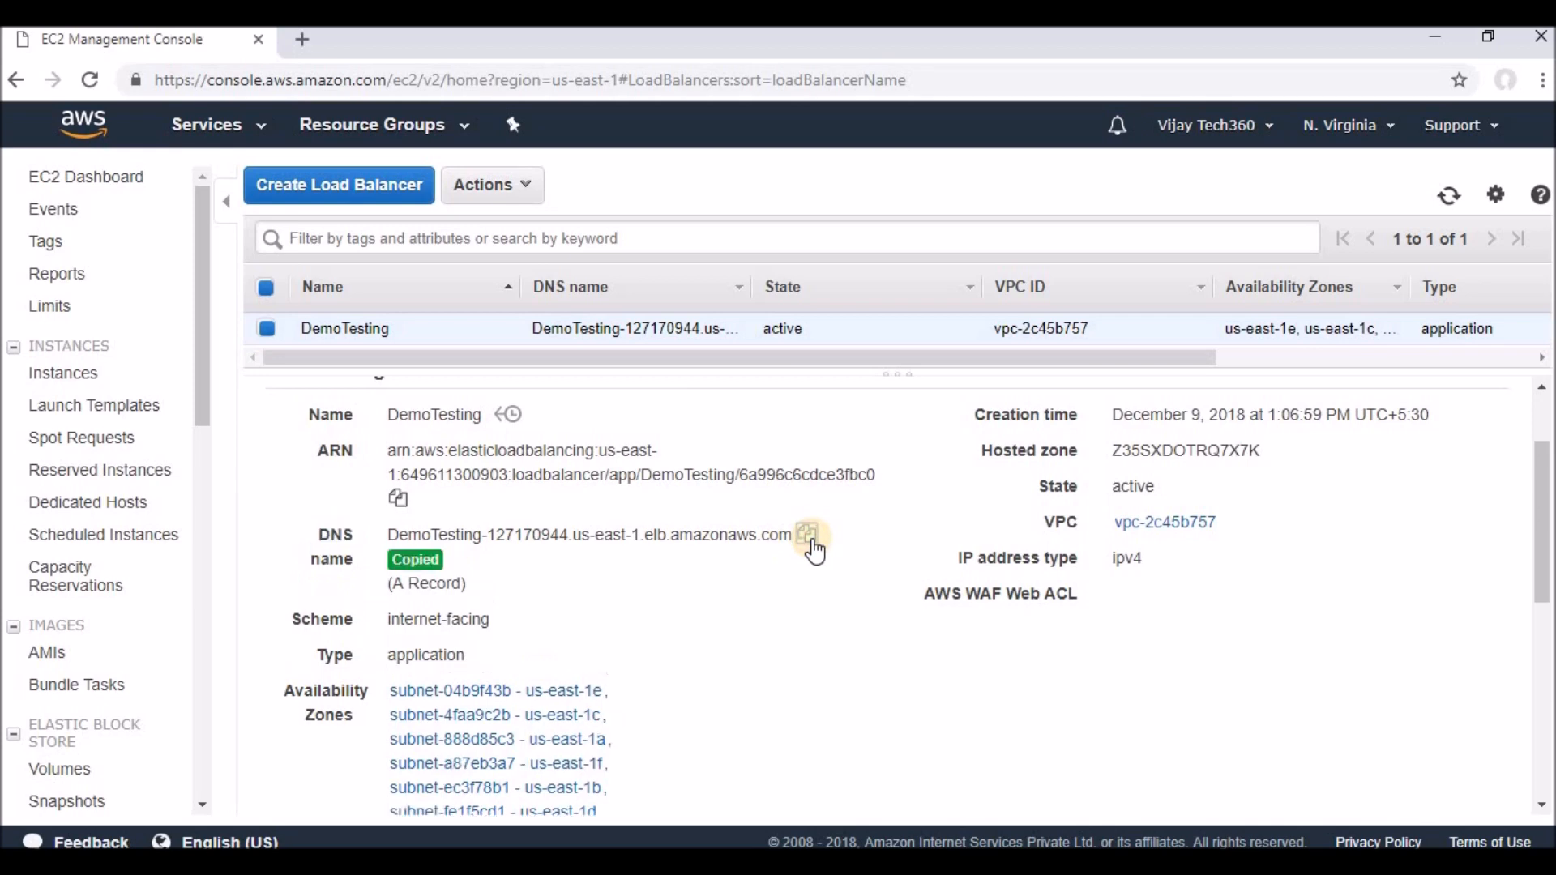
click(299, 52)
text(v)
key(Return)
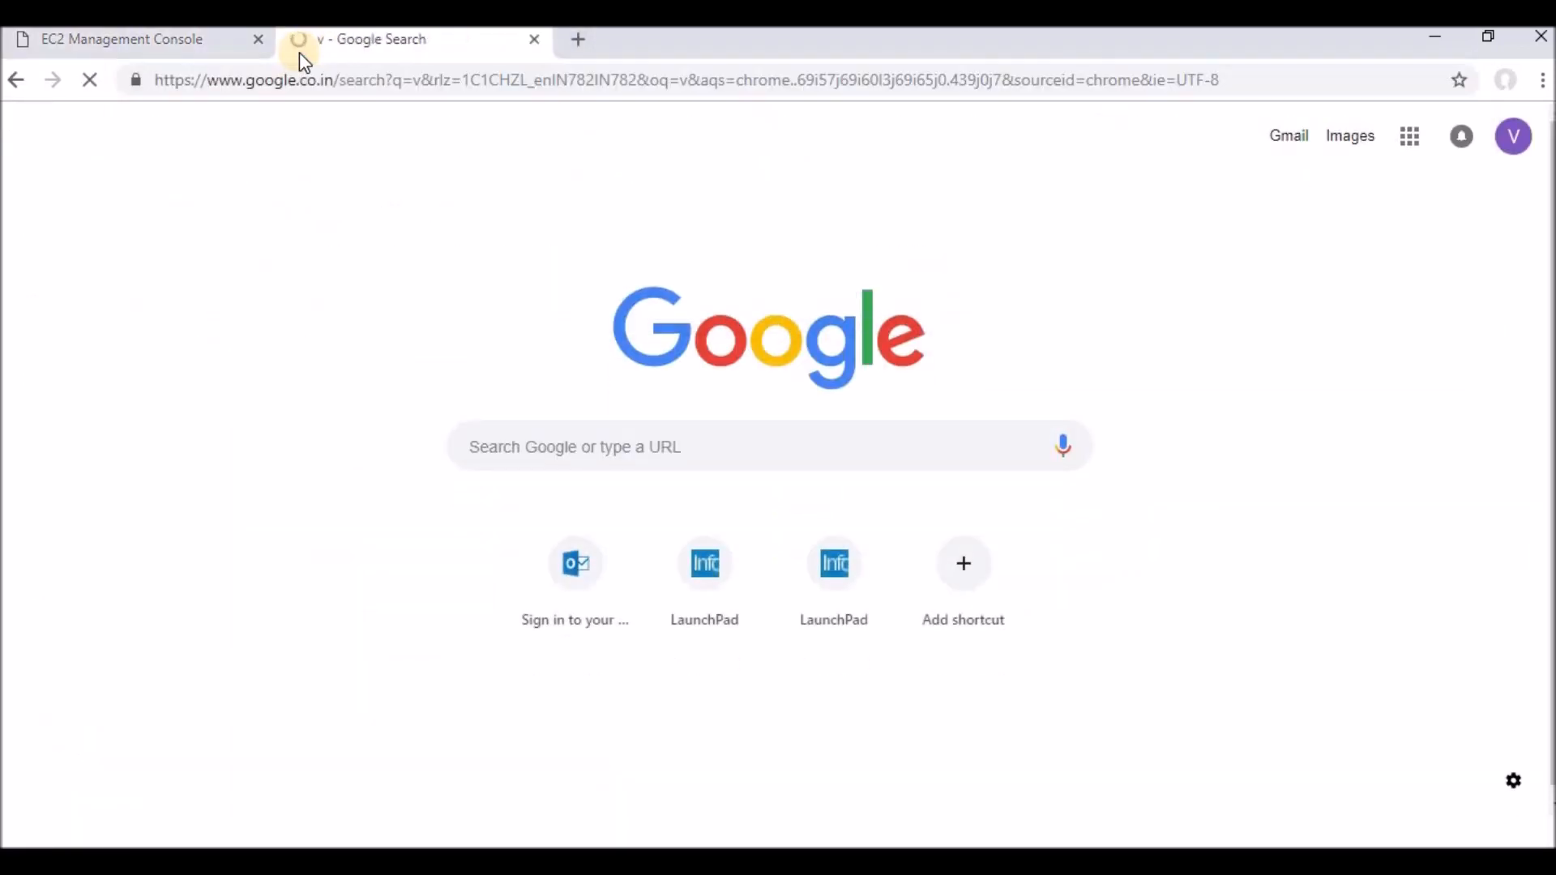
key(ctrl+w)
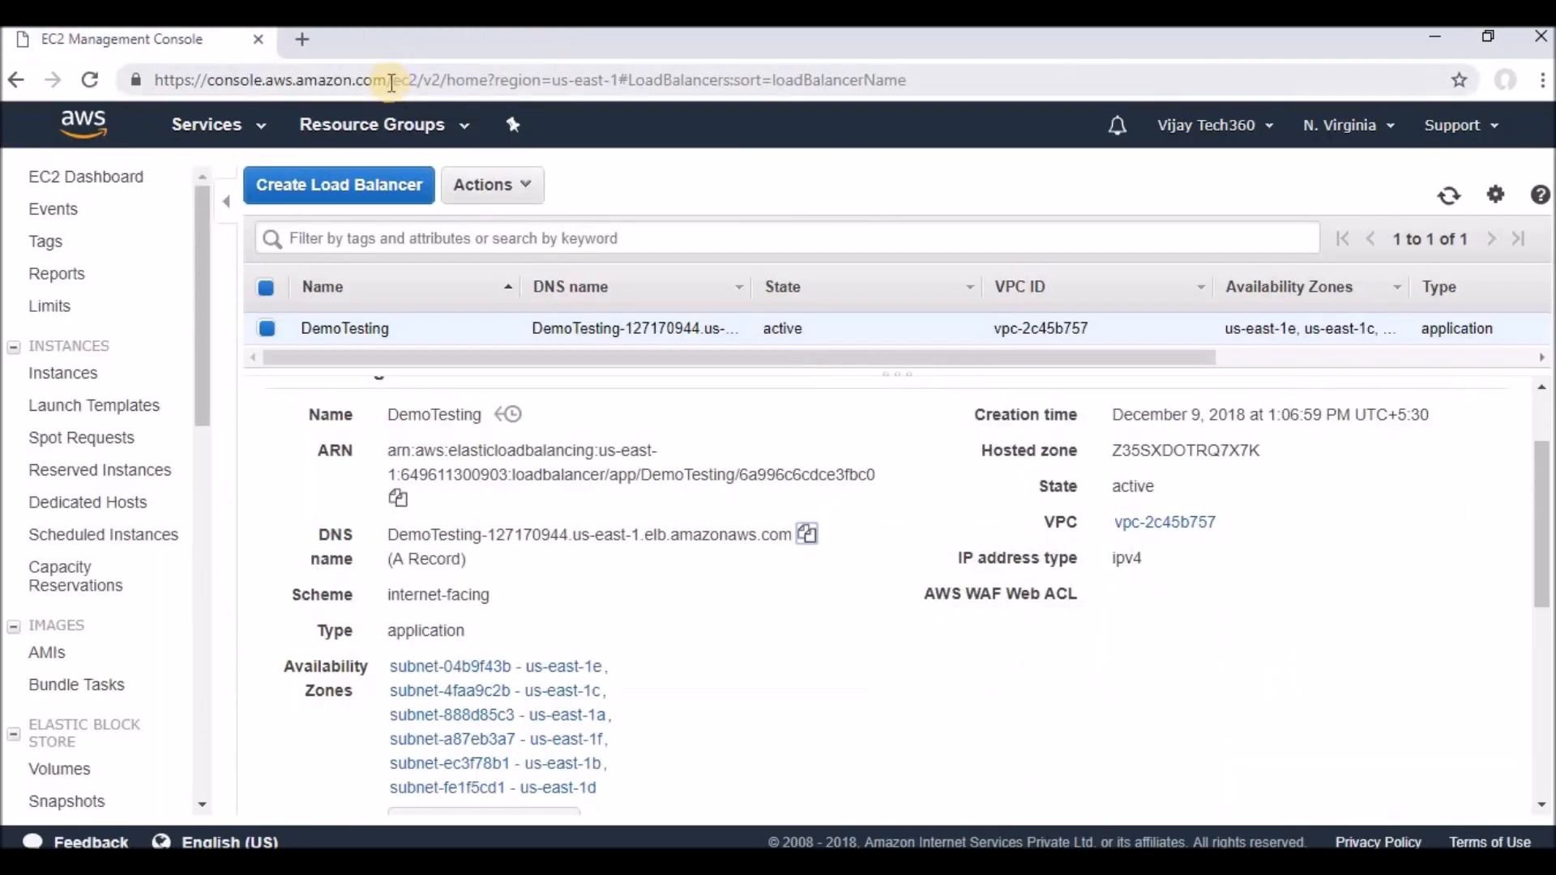
- Load the load balancer's copied DNS name in a new browser tab and return to the EC2 console
click(314, 44)
key(ctrl+v)
key(Return)
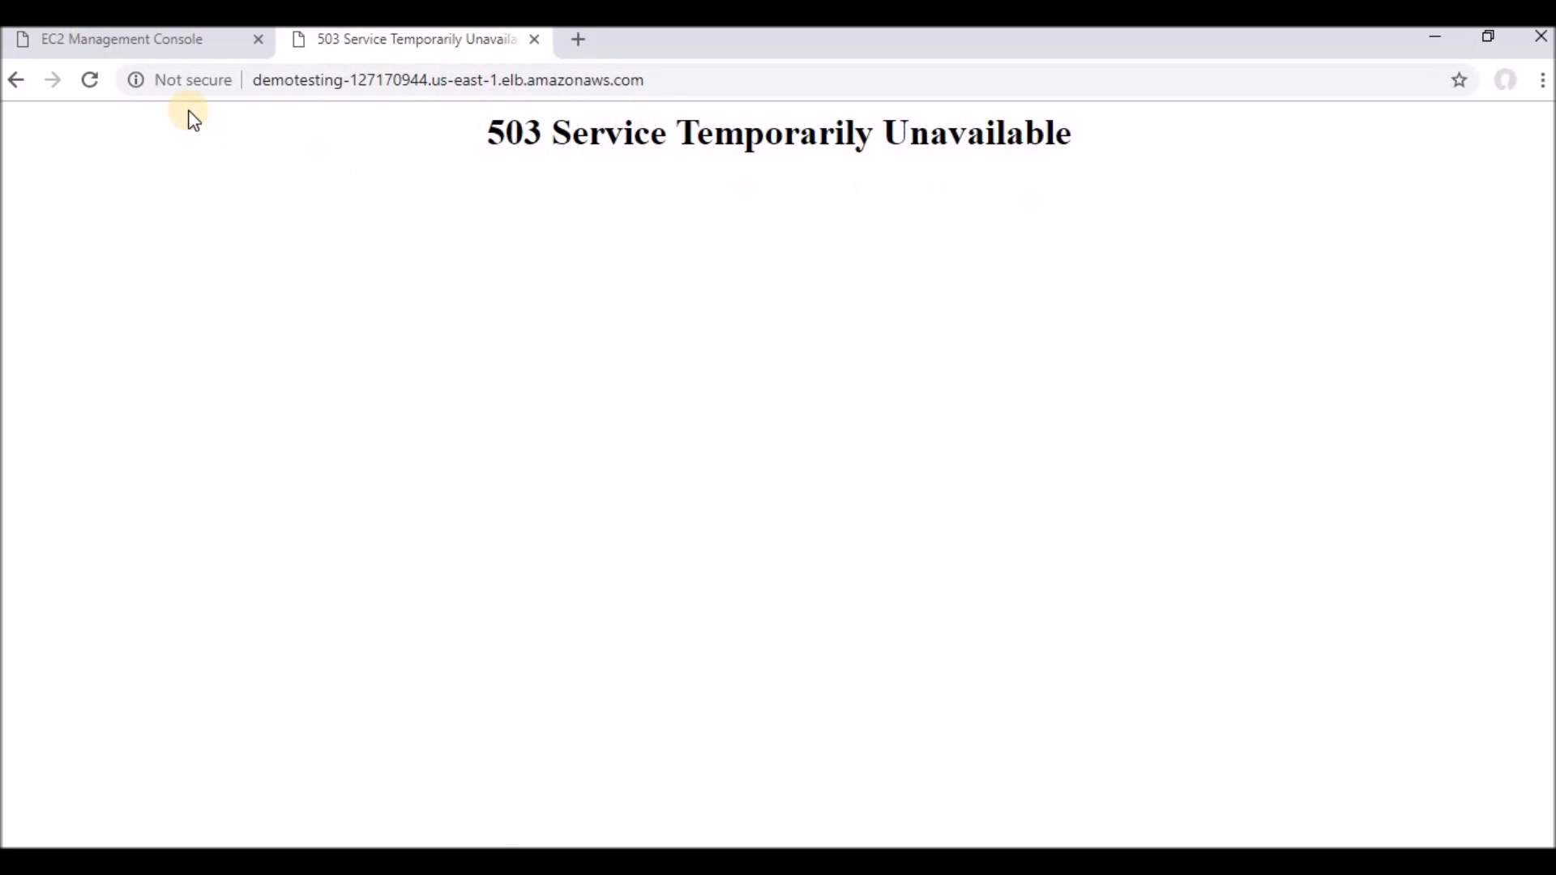
click(166, 41)
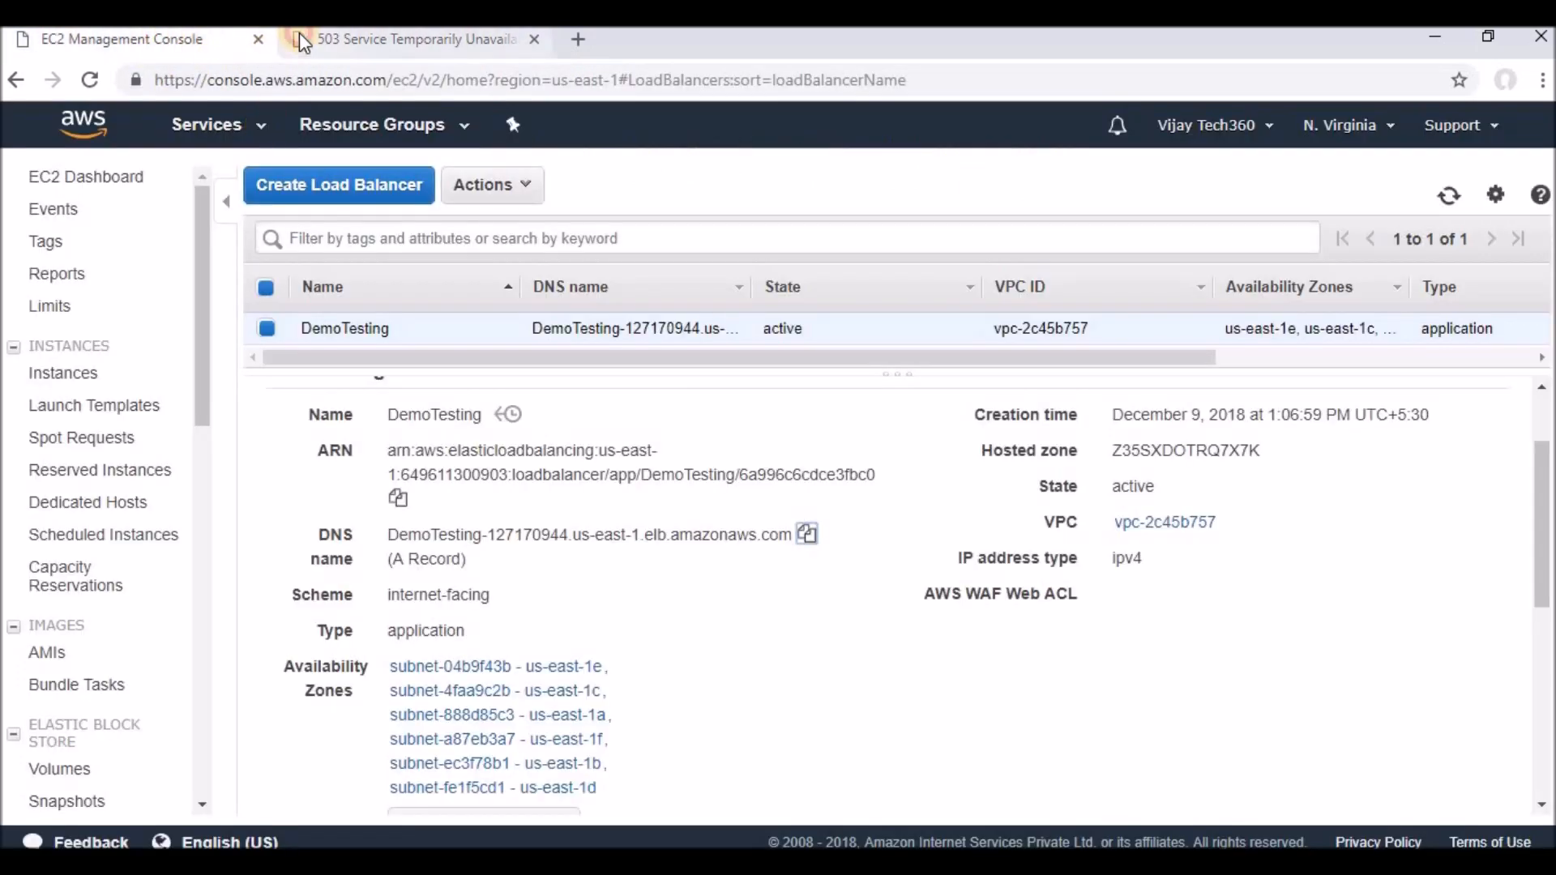
- Recheck the page at the load balancer's DNS name and examine DemoTesting's scheme, availability zones, security groups and attributes
click(299, 34)
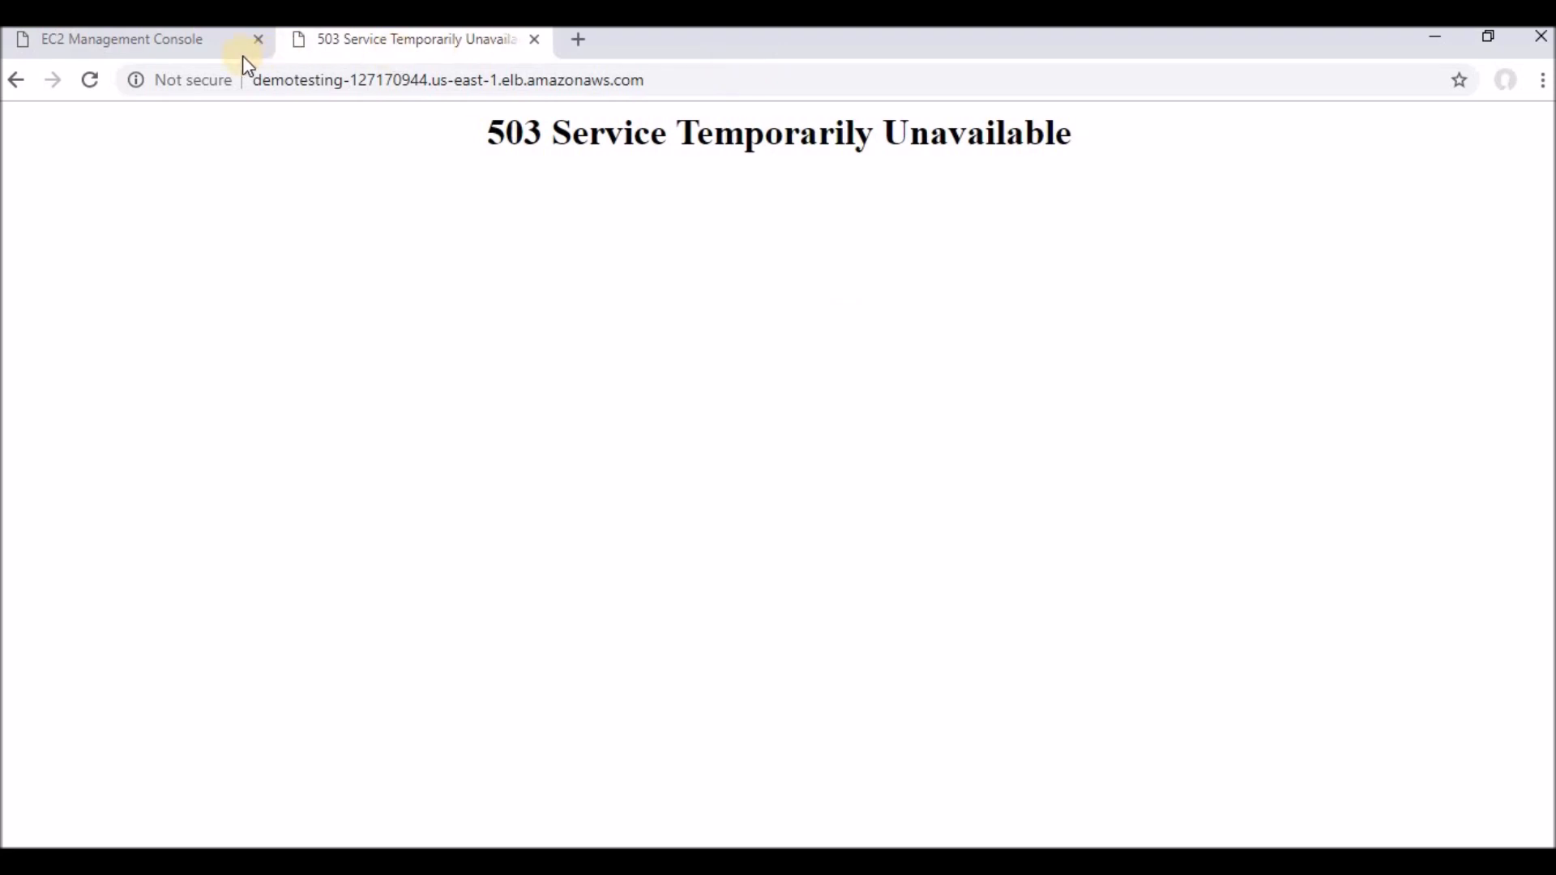
click(182, 50)
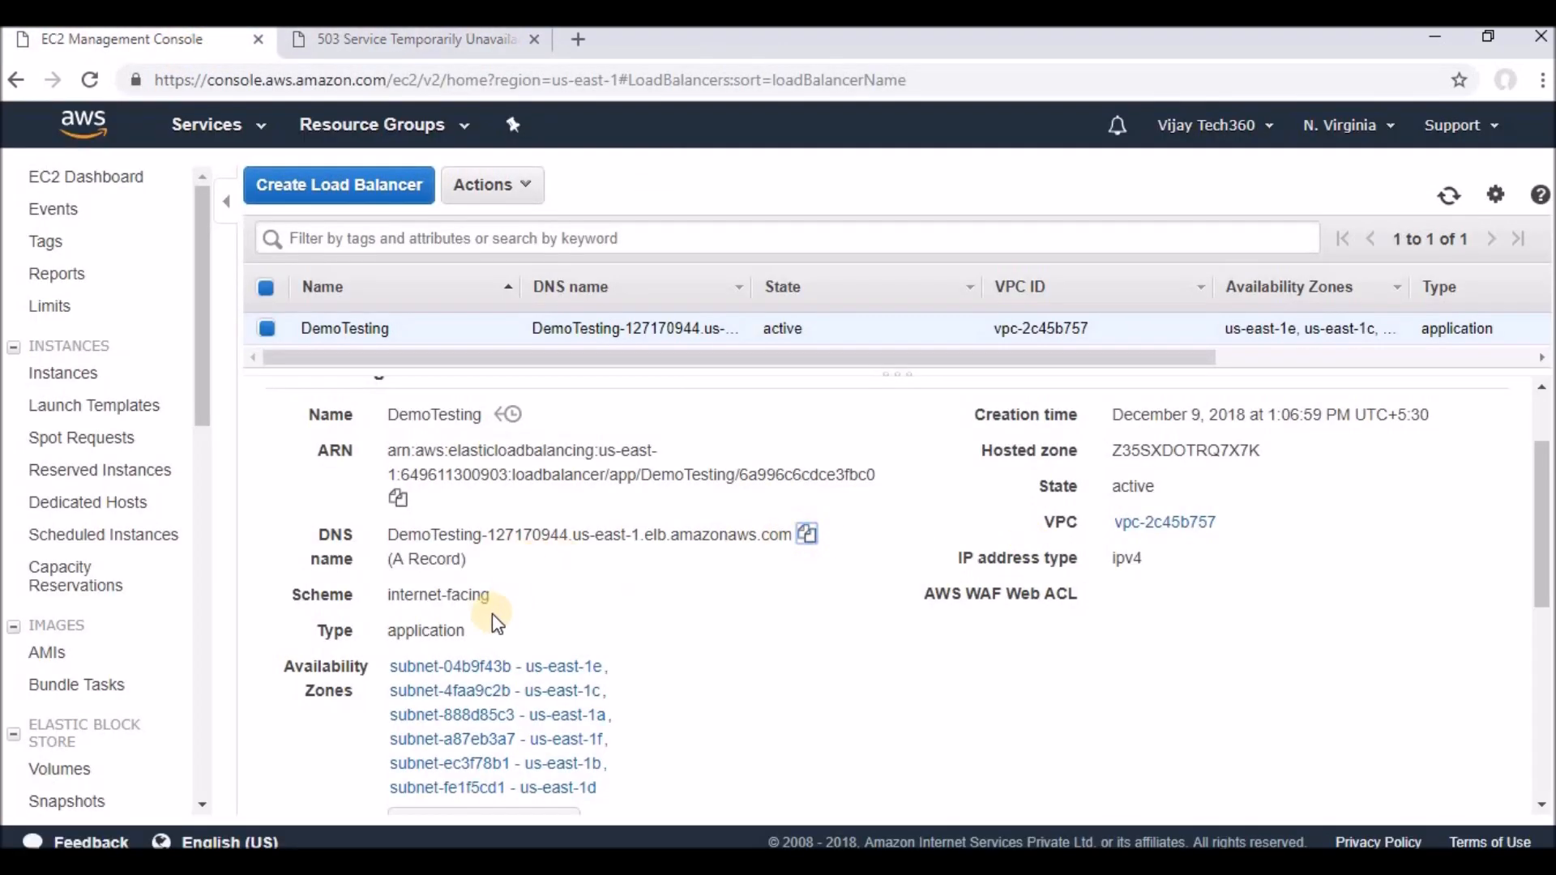
drag(391, 596, 488, 616)
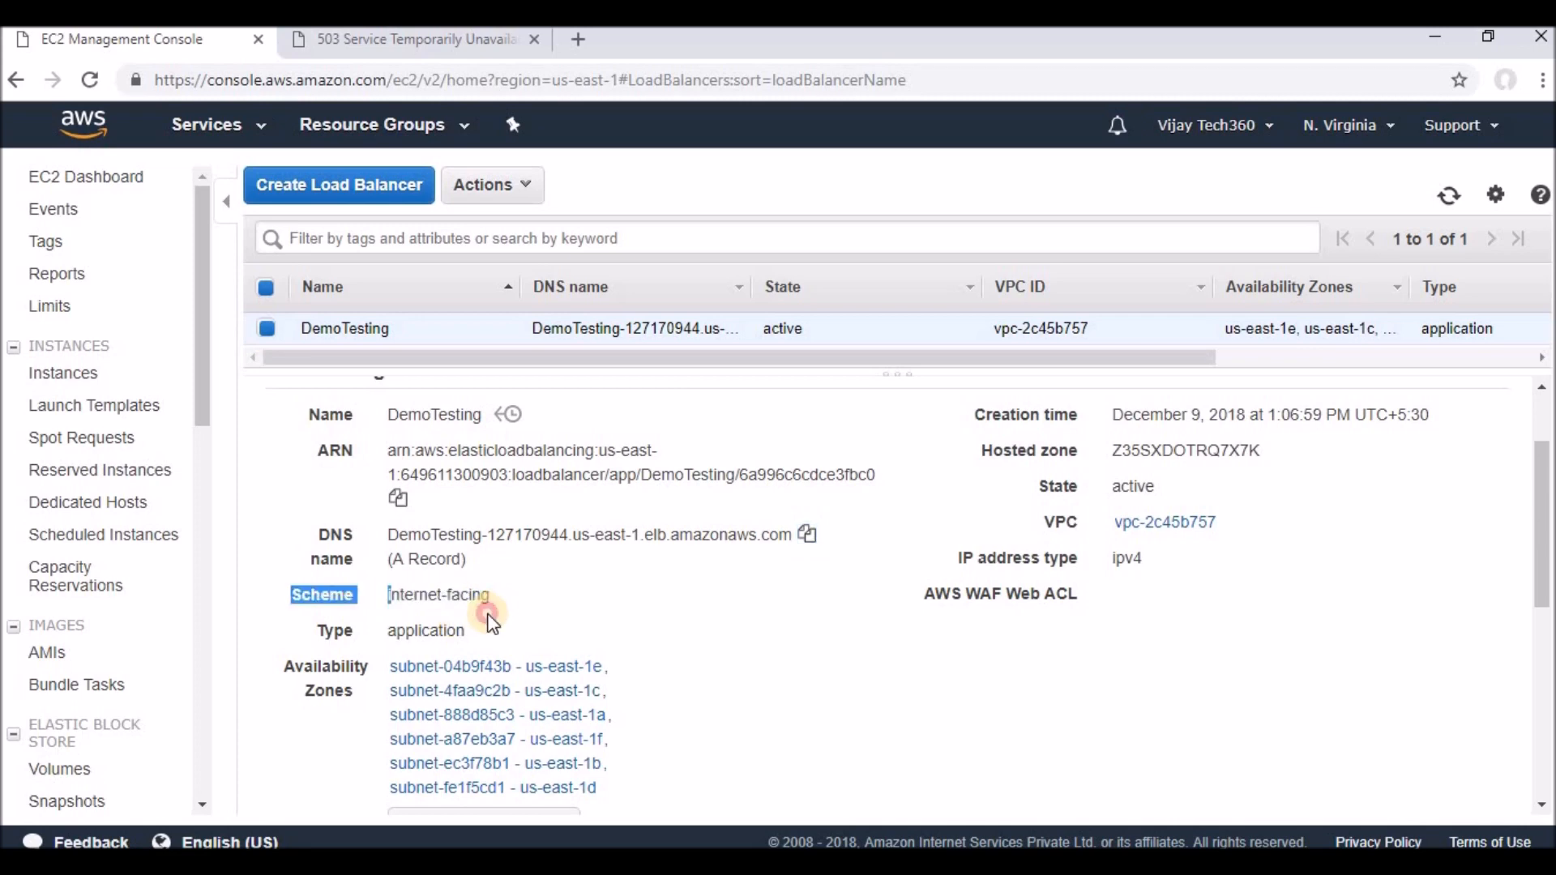
drag(1539, 543, 1532, 611)
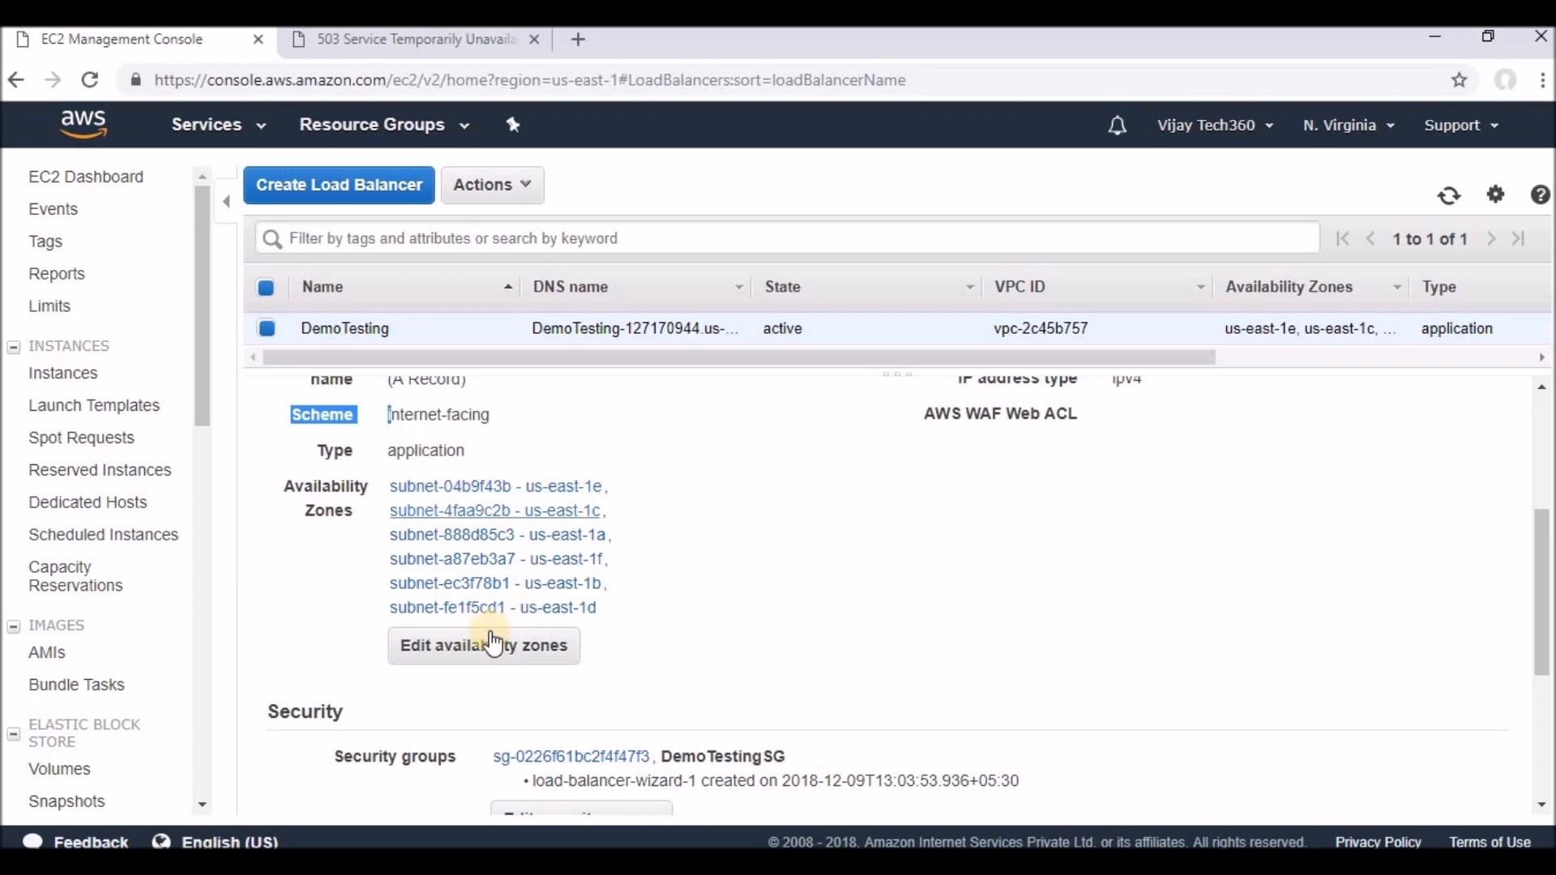
drag(1542, 641, 1542, 729)
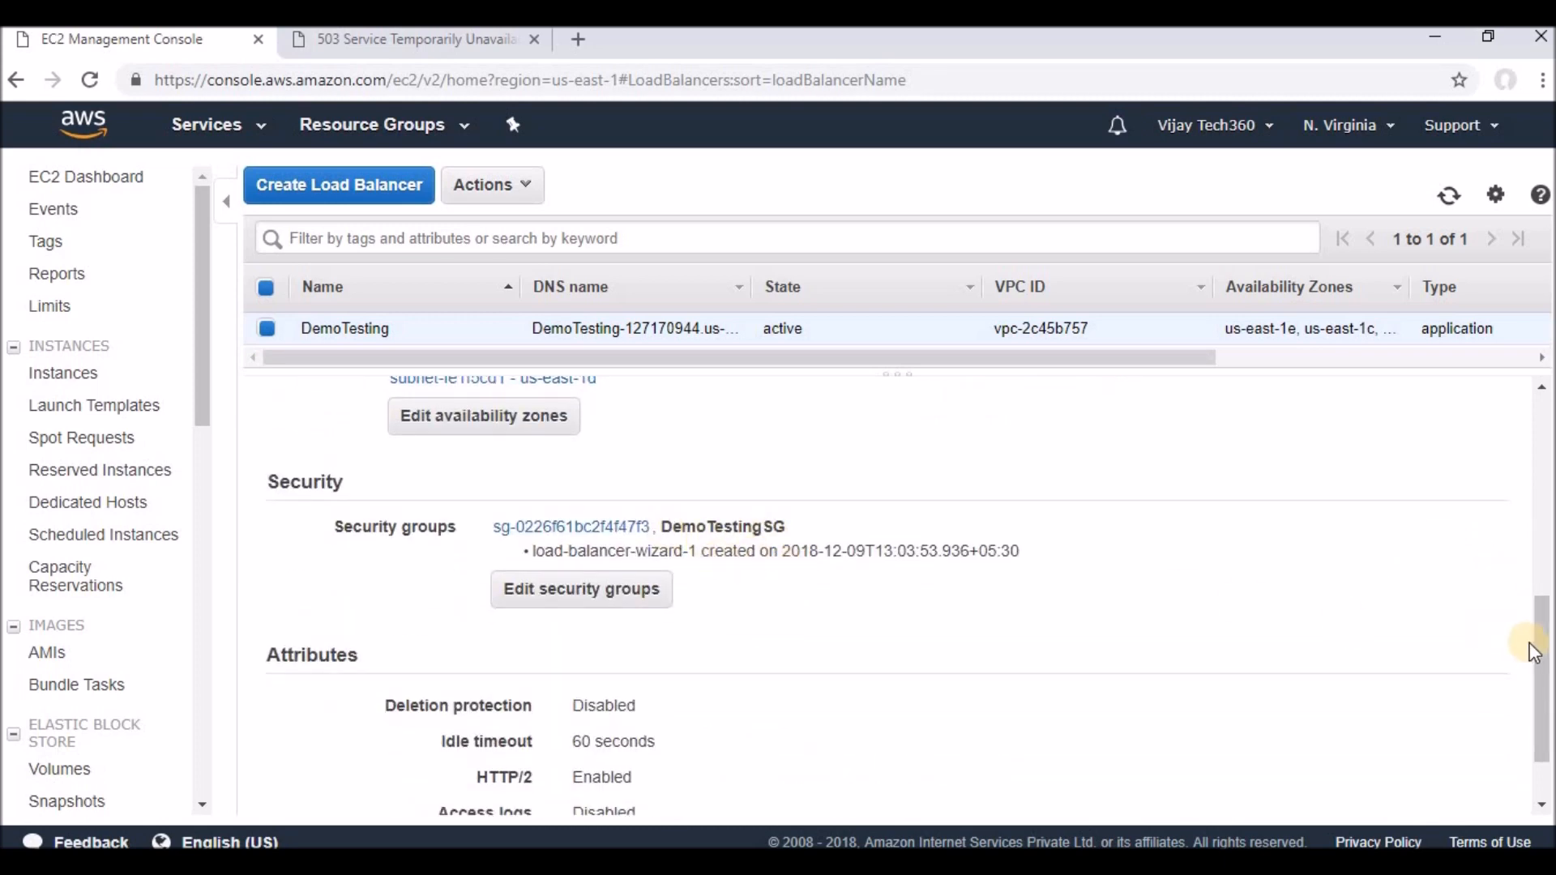
drag(1543, 677, 1546, 360)
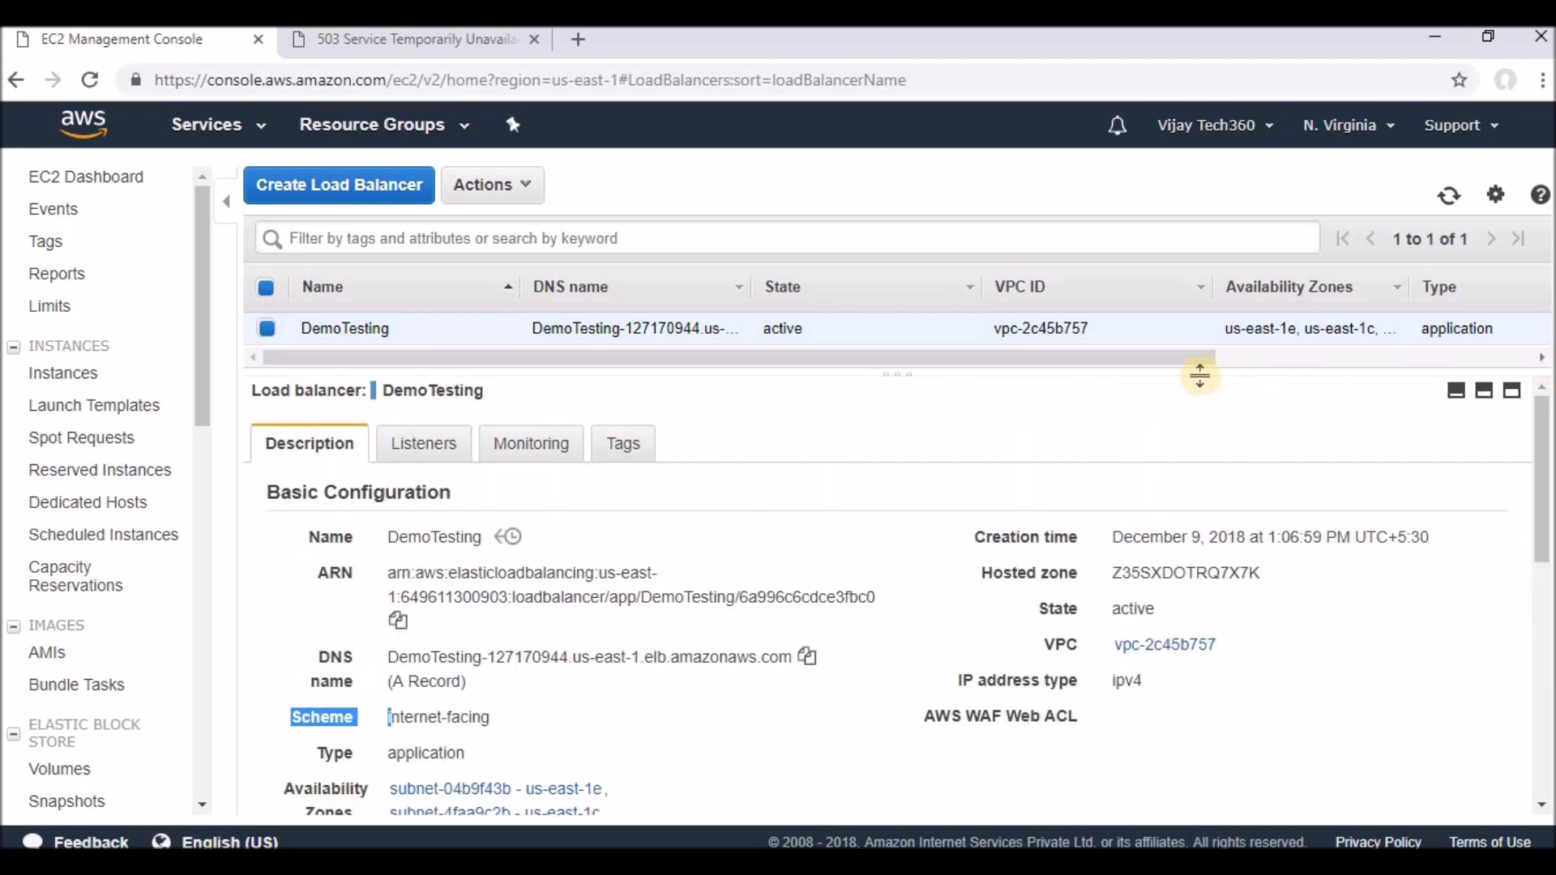
drag(1201, 372, 1202, 410)
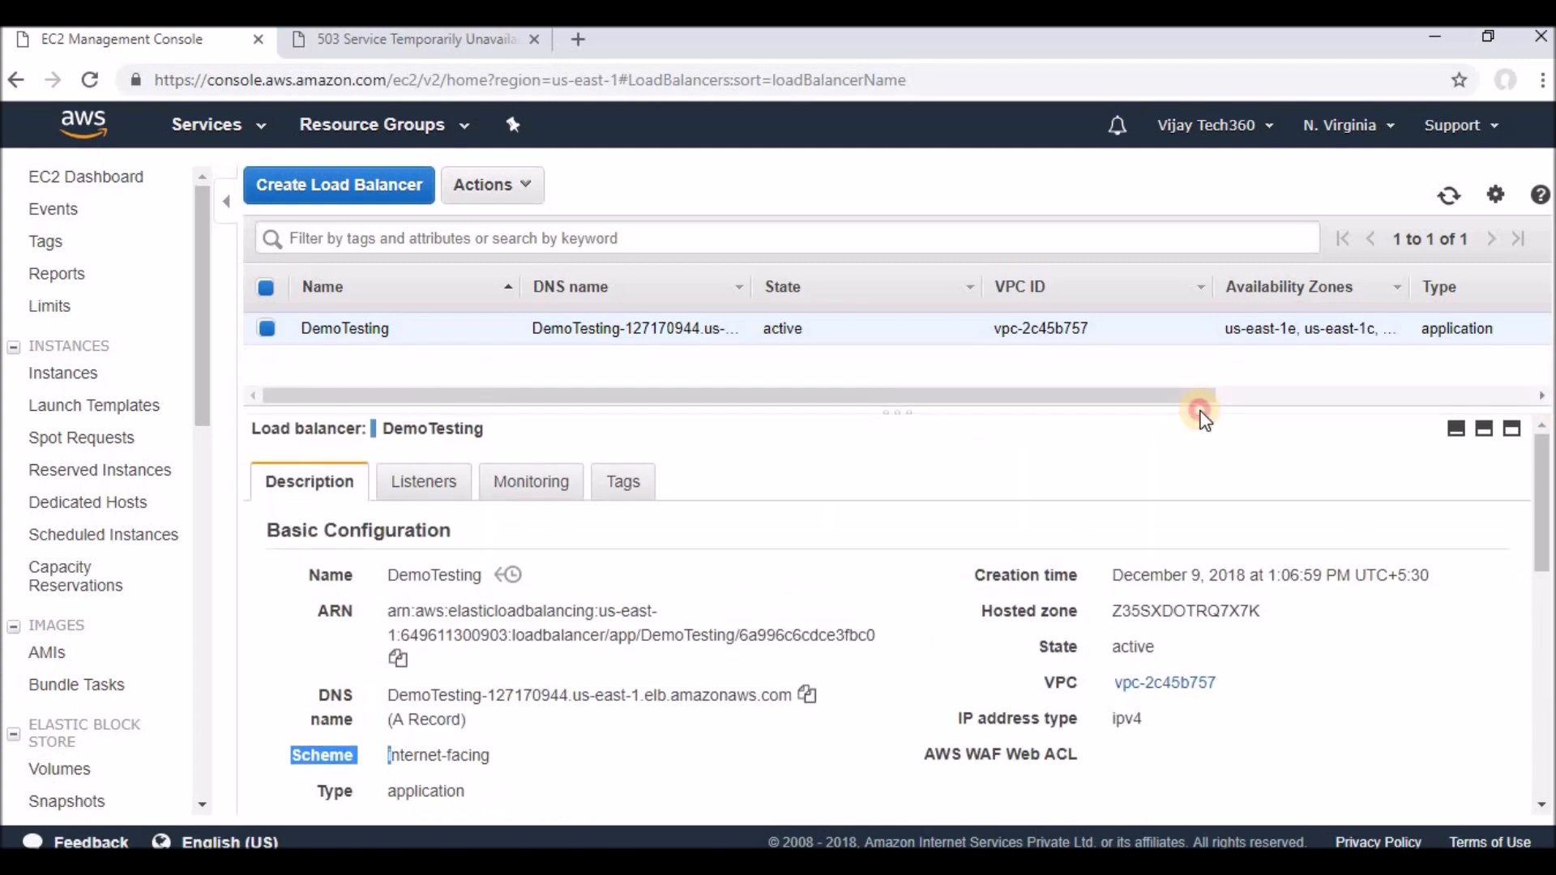